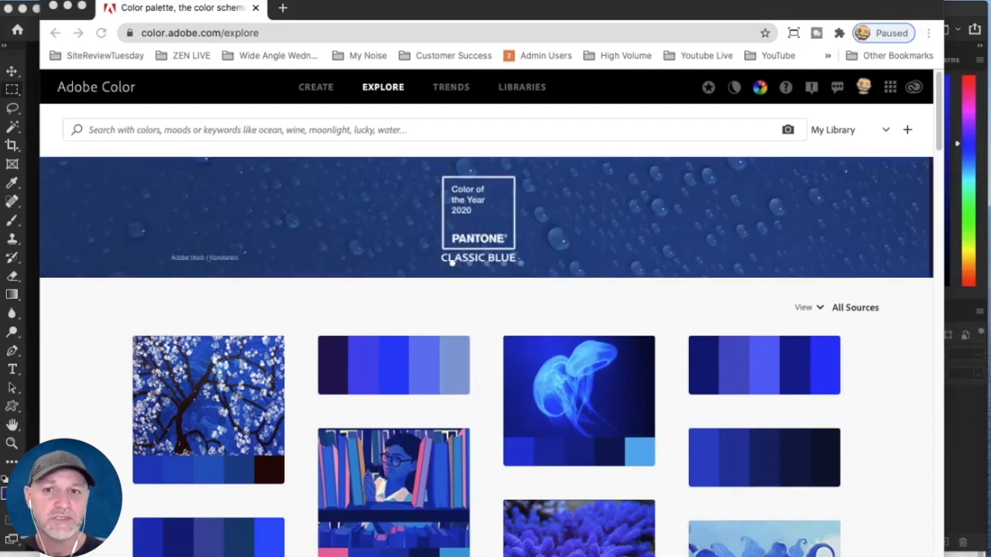
# Search Adobe Color's themes for halloween
pyautogui.click(207, 132)
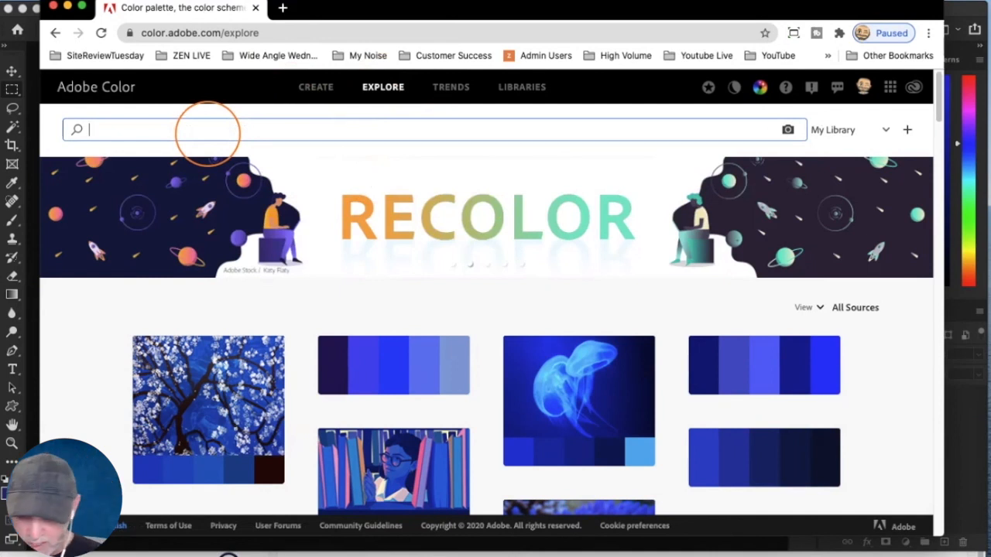
pyautogui.write('halloween')
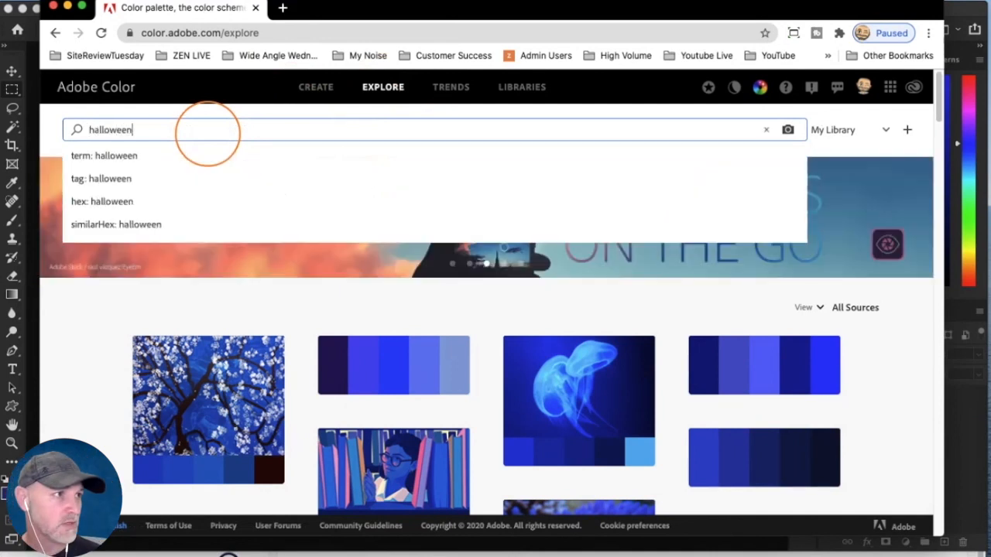
pyautogui.press('Return')
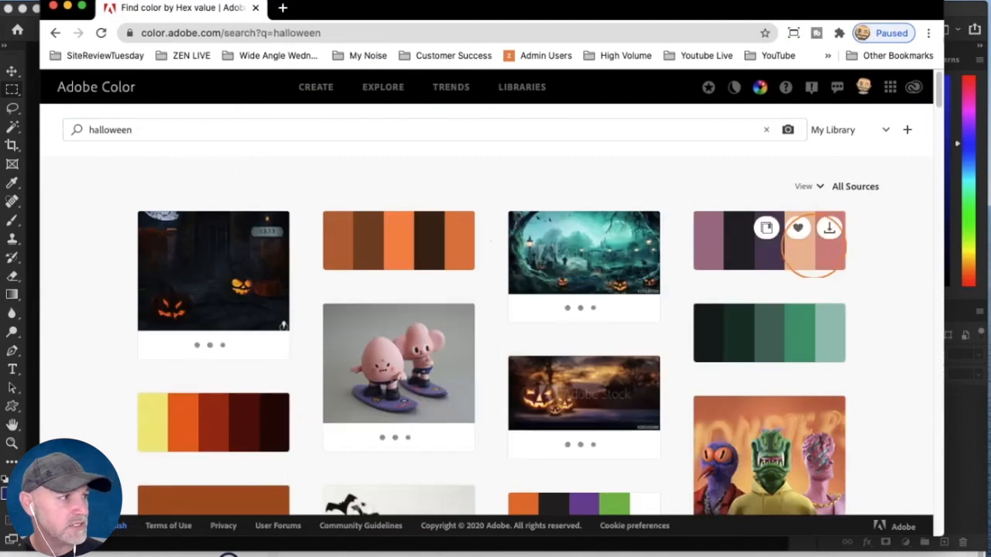
# Browse the halloween results and open the dark purple to orange palette running from #330136 to #FF5E35
pyautogui.scroll(-2, 801, 250)
pyautogui.scroll(-8, 800, 250)
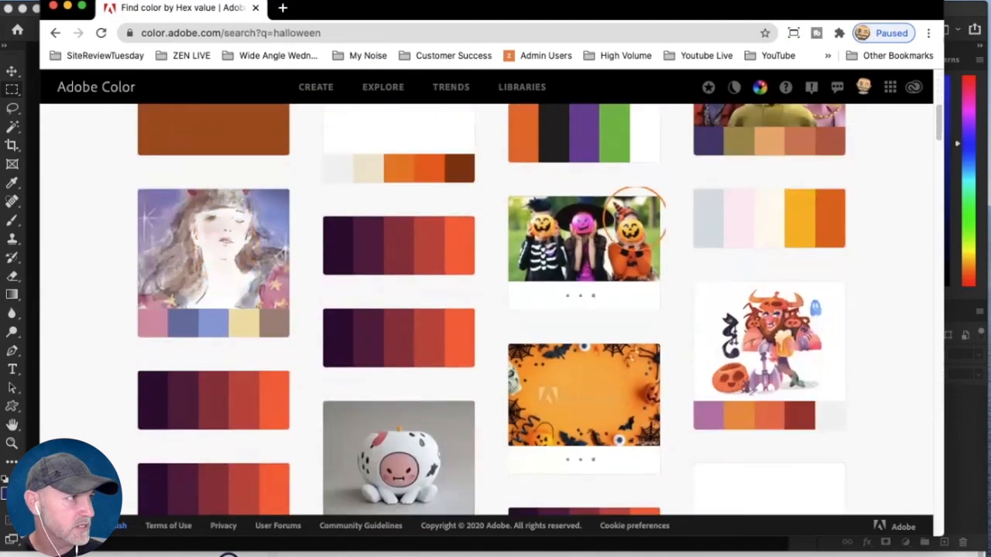
pyautogui.scroll(-5, 730, 240)
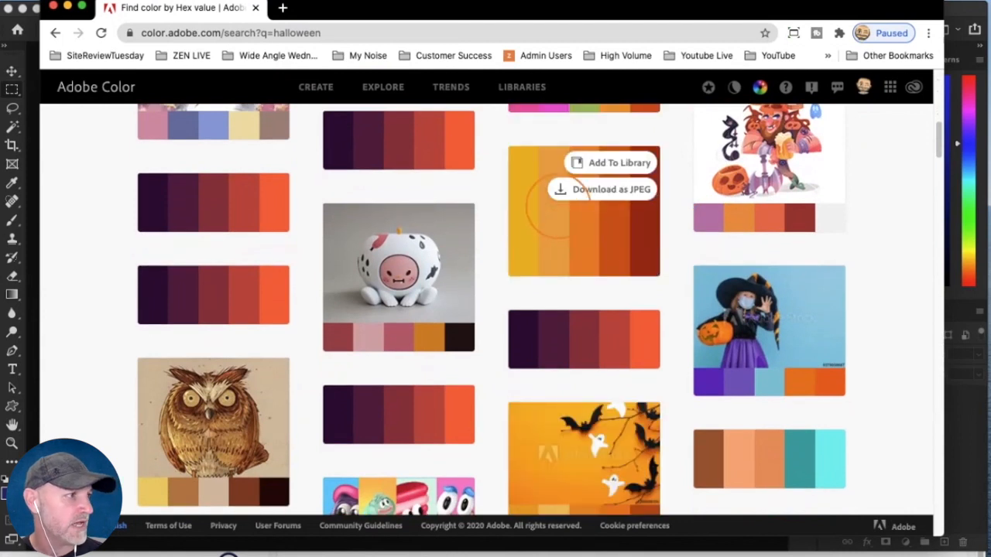
pyautogui.scroll(-1, 554, 206)
pyautogui.scroll(-8, 554, 205)
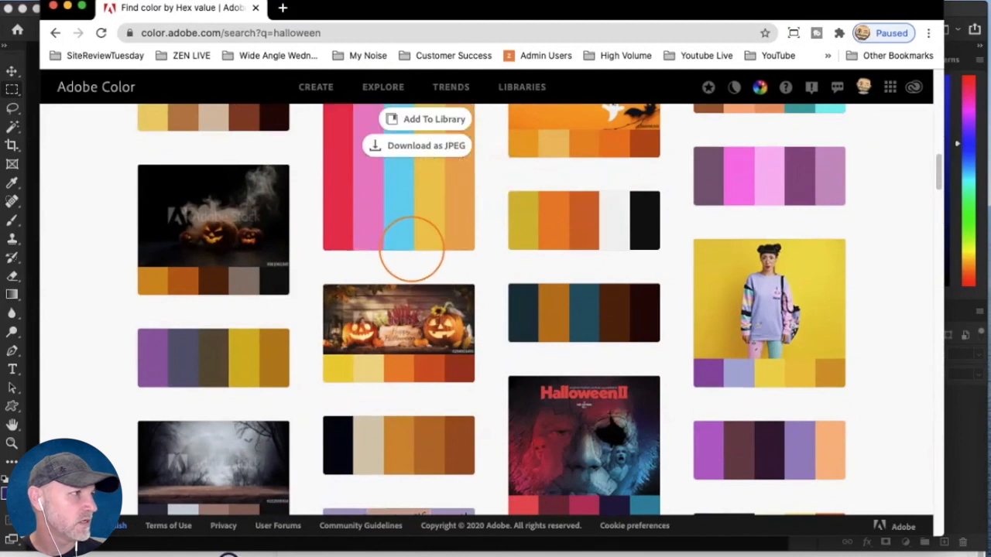
pyautogui.scroll(-1, 411, 248)
pyautogui.scroll(2, 414, 255)
pyautogui.scroll(4, 411, 246)
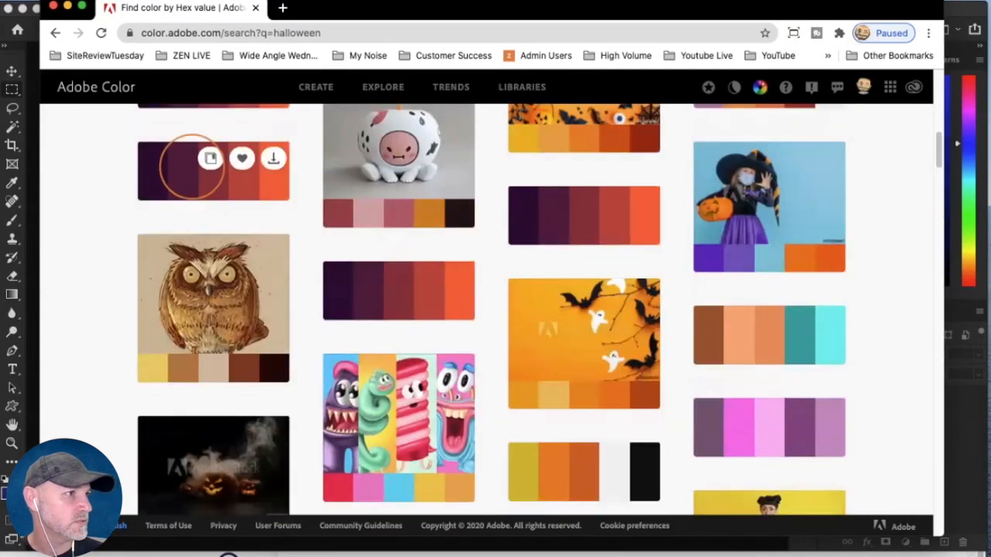
pyautogui.click(193, 186)
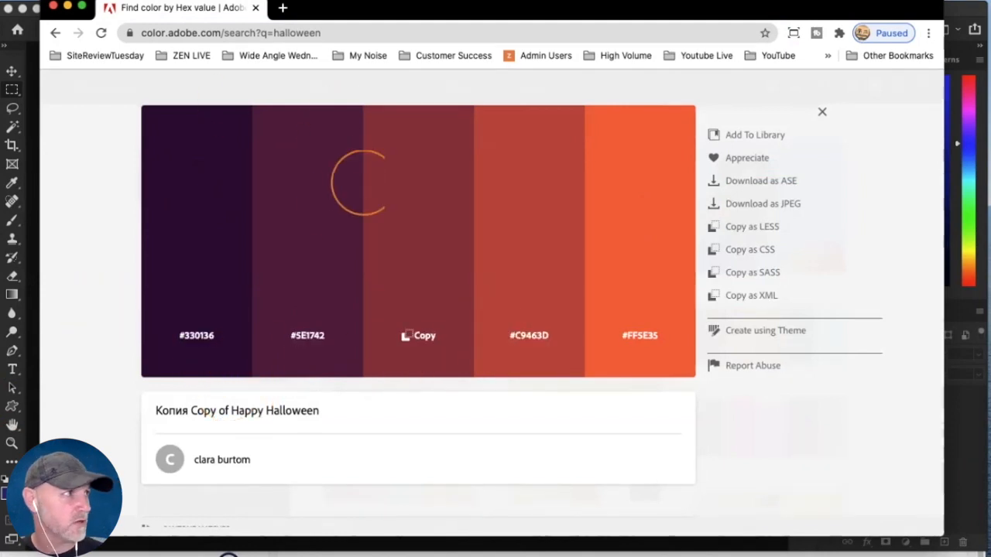
# Move the palette's browser window out of the way and switch to Photoshop
pyautogui.moveTo(786, 13); pyautogui.dragTo(474, 168)
pyautogui.click(479, 154)
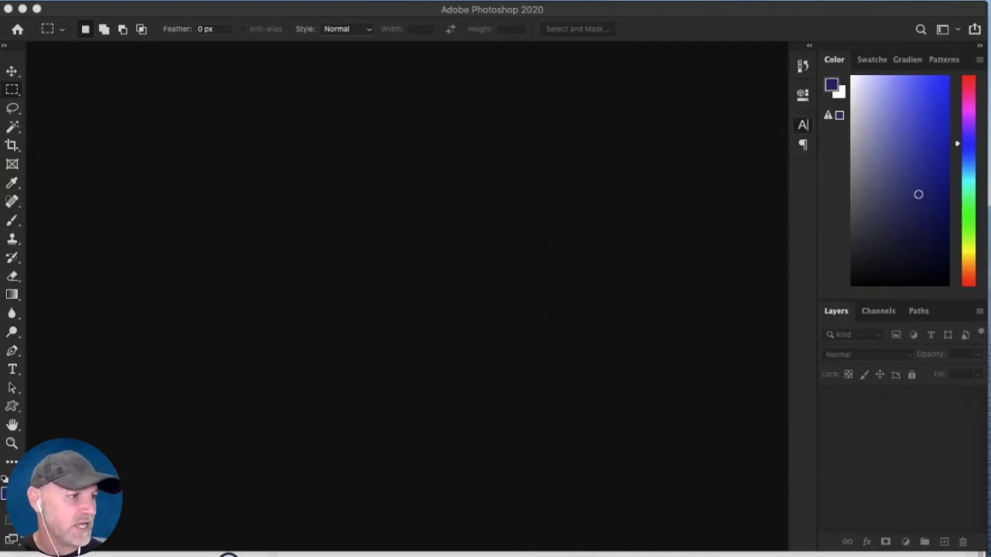
pyautogui.press('super+Tab')
pyautogui.moveTo(357, 297); pyautogui.dragTo(362, 17)
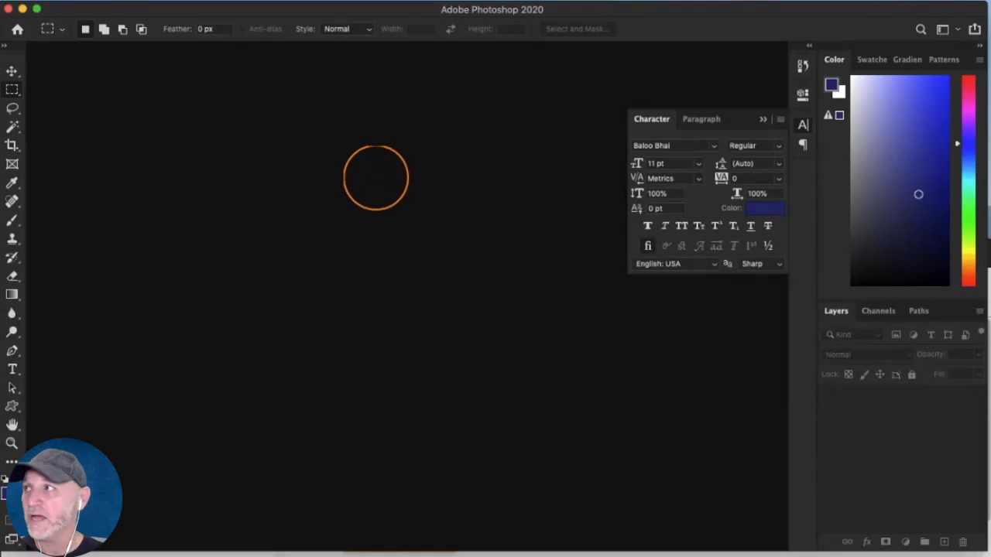
pyautogui.press('super+Tab')
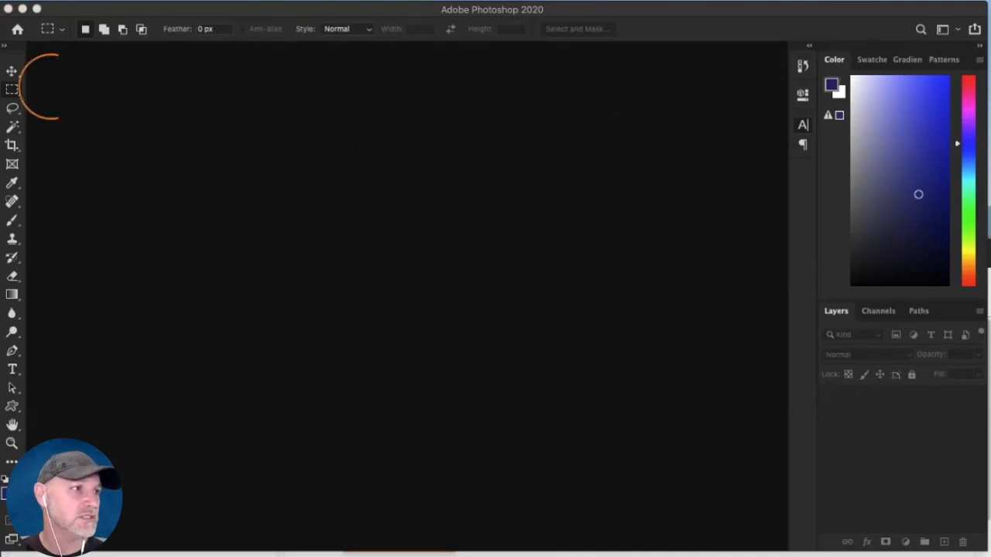
pyautogui.click(54, 87)
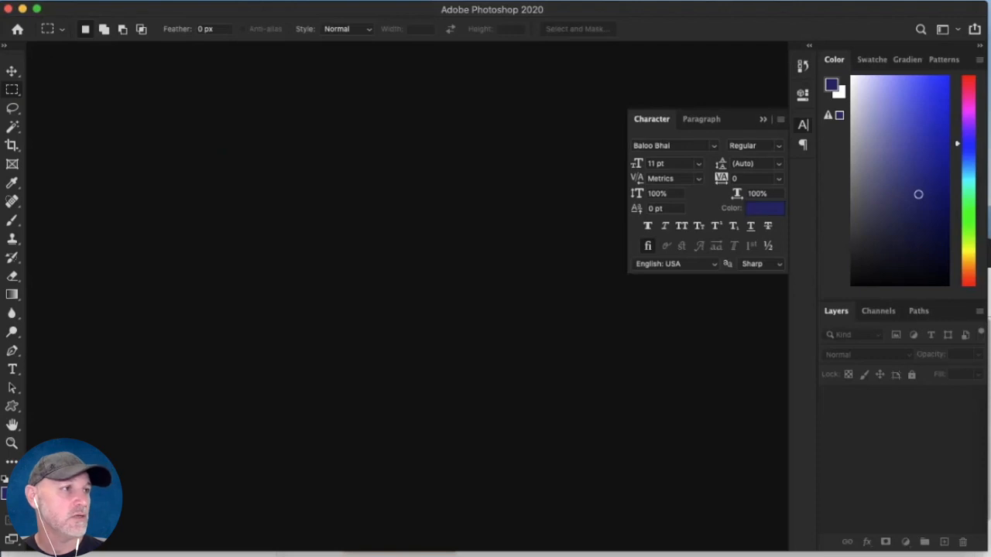
# Create a 640 x 230 px document at 300 pixels/inch with transparent background contents, and collapse the Character panel
pyautogui.press('super+n')
pyautogui.moveTo(225, 9); pyautogui.dragTo(518, 19)
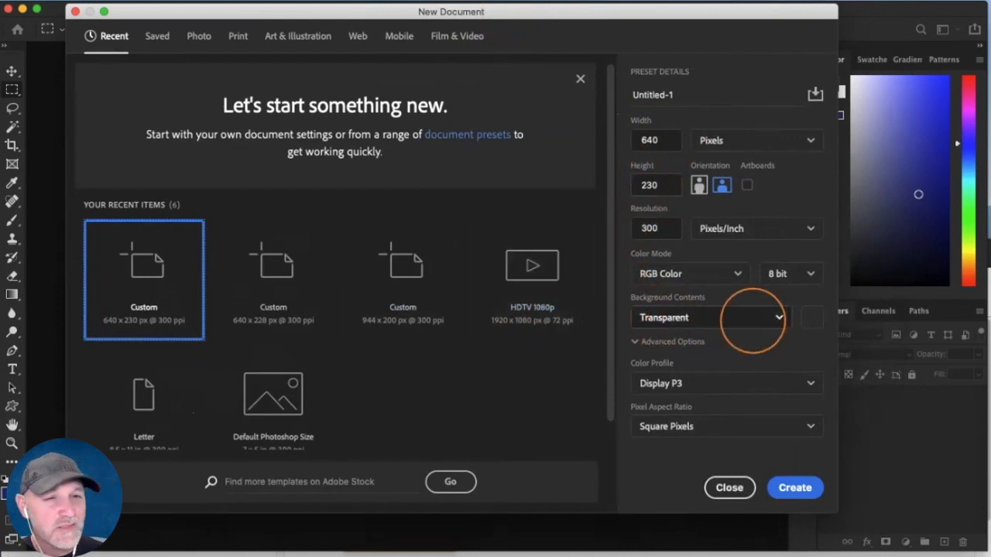
pyautogui.click(740, 318)
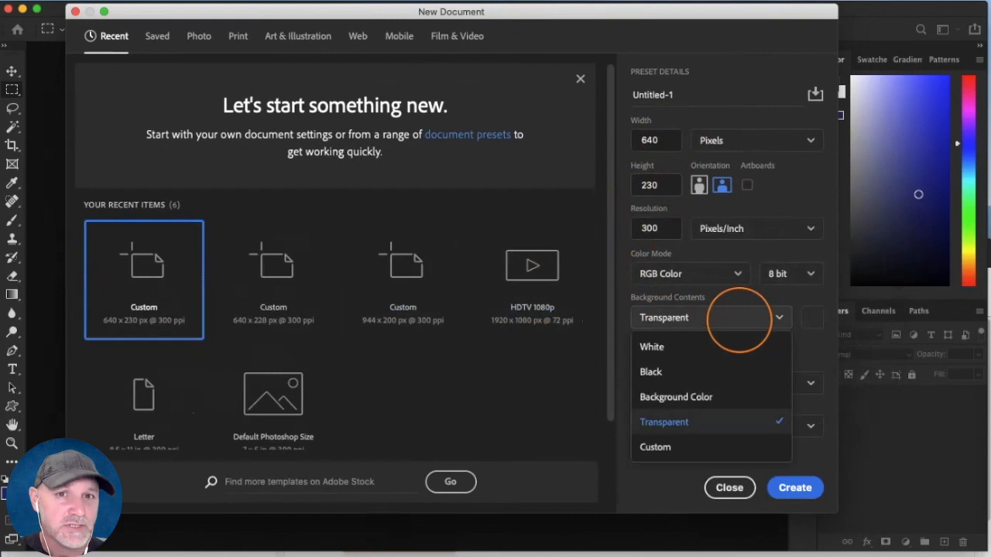
pyautogui.click(739, 318)
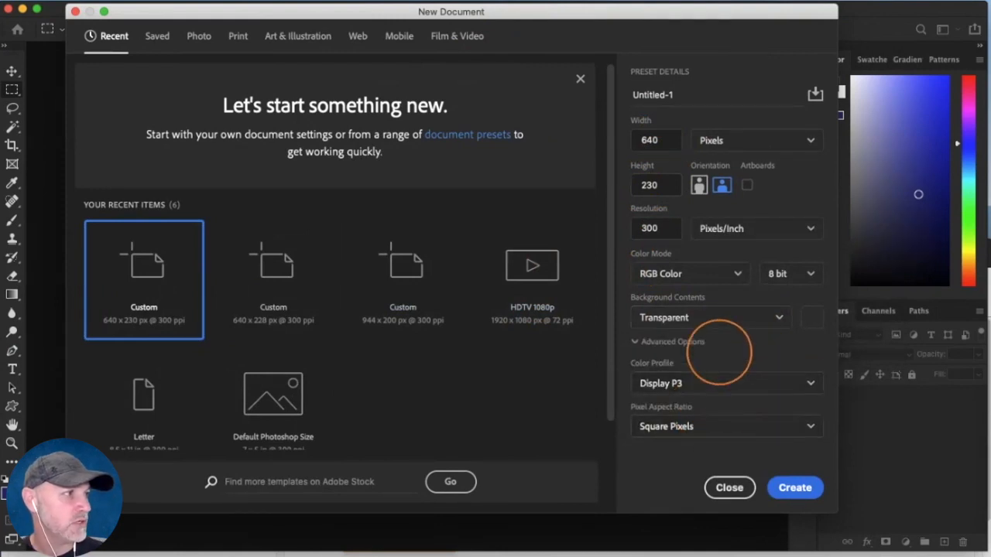
pyautogui.click(794, 487)
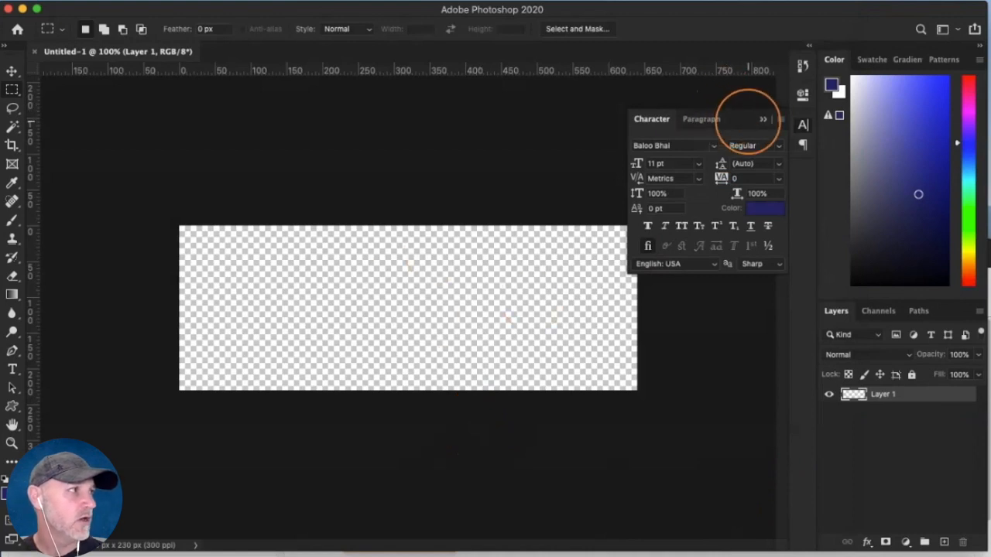
pyautogui.click(761, 120)
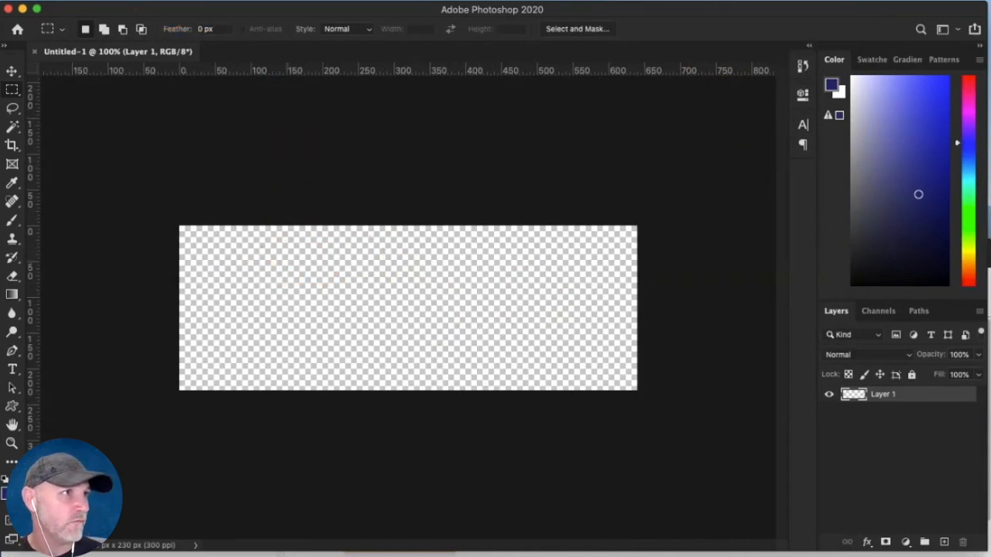
# Add a guide layout with 4 columns, 4 rows and 20 px margins on all four sides of the canvas
pyautogui.click(383, 3)
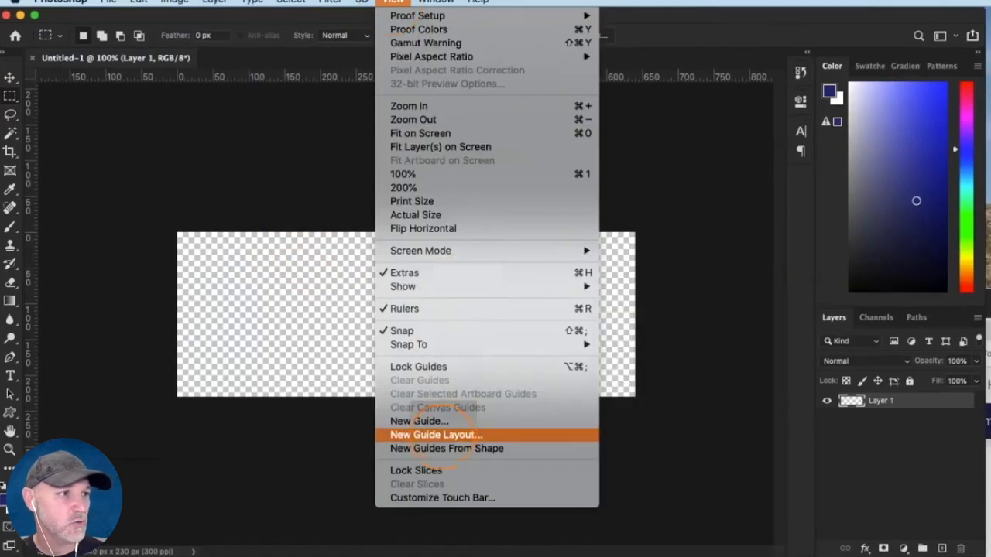
pyautogui.click(448, 434)
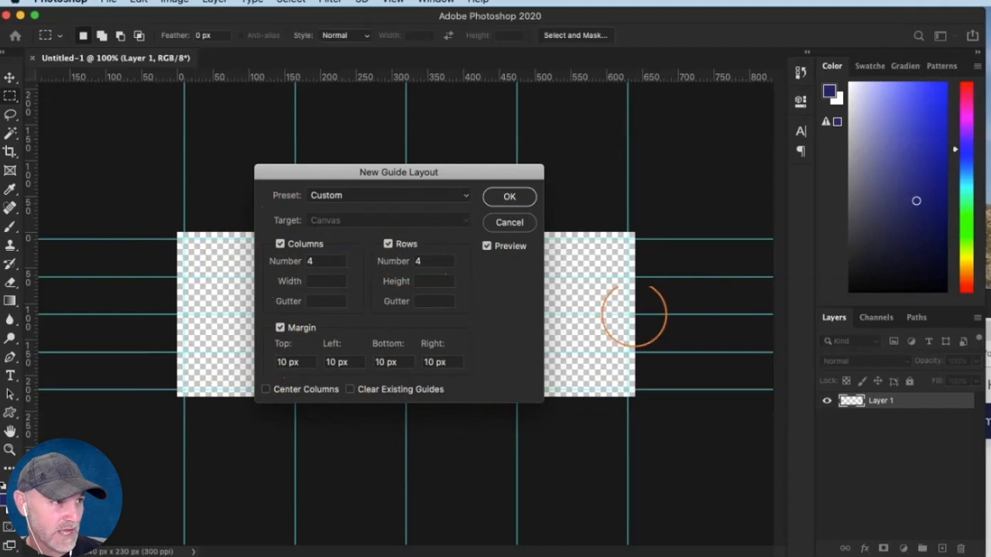
pyautogui.doubleClick(283, 361)
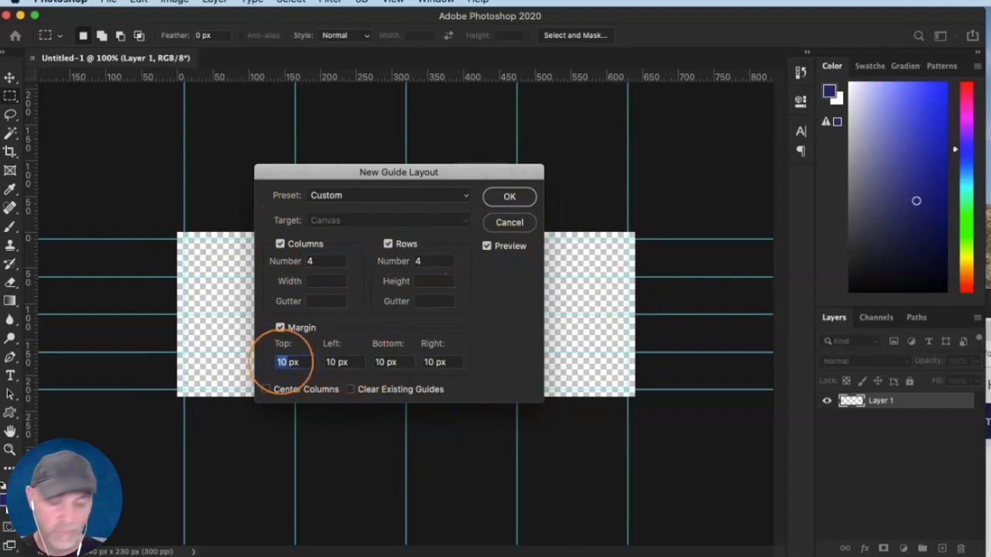
pyautogui.write('20')
pyautogui.press('Tab')
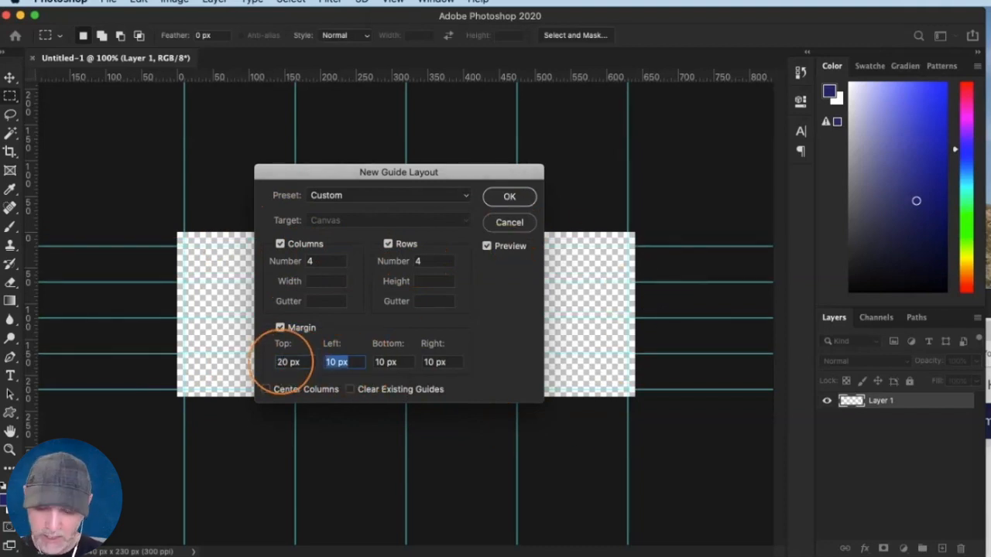
pyautogui.write('2020')
pyautogui.press('Tab')
pyautogui.write('20')
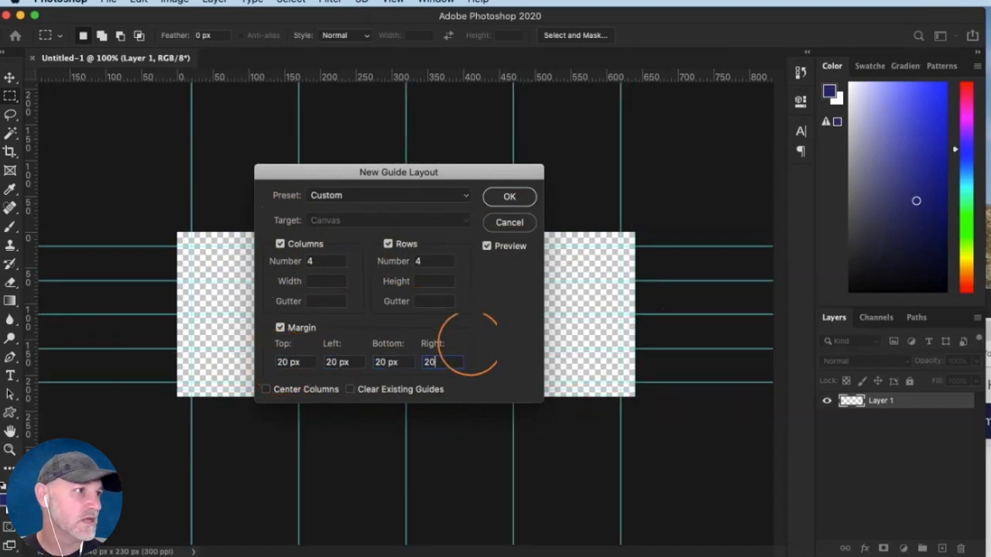
pyautogui.click(509, 197)
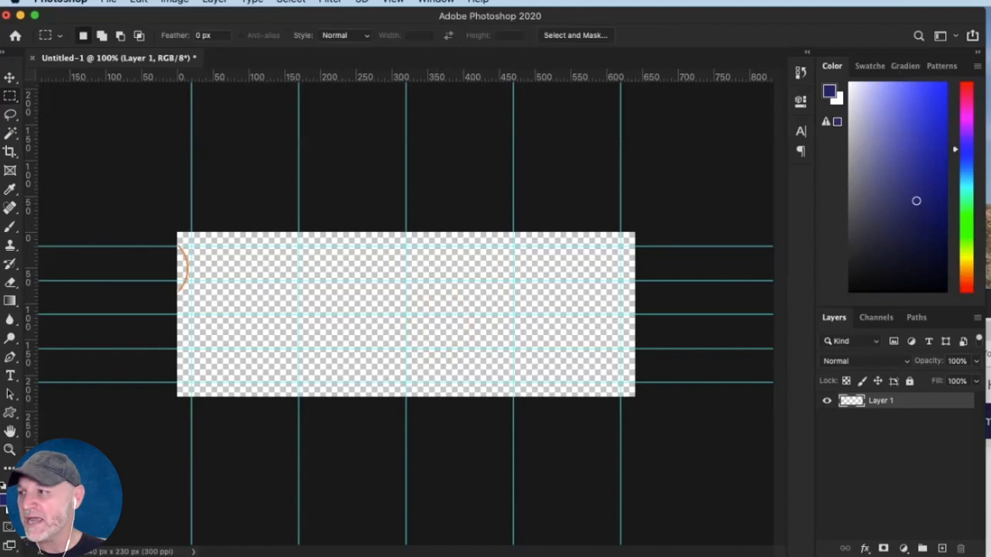
# Place the purple hippo image file from Finder at the centre of the canvas
pyautogui.press('super+Tab')
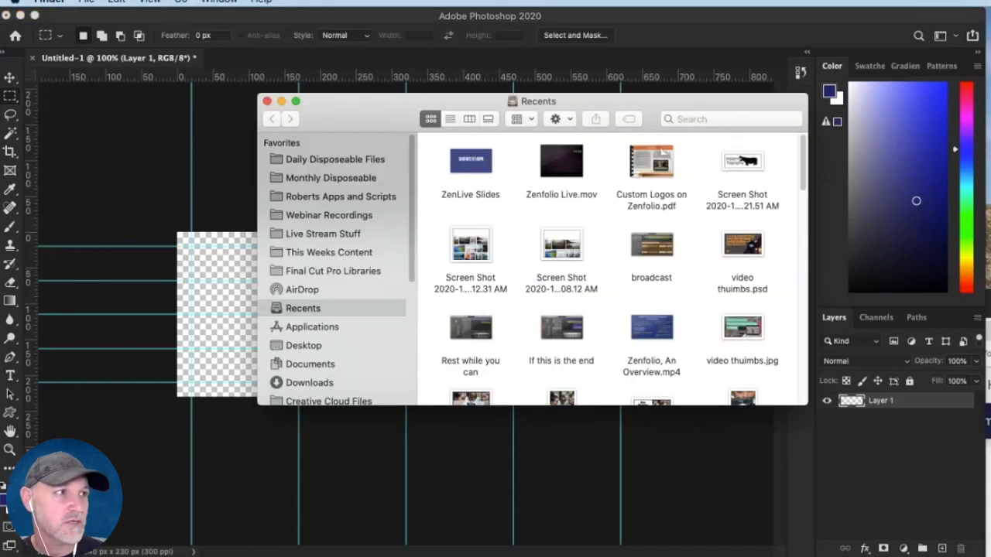
pyautogui.moveTo(663, 99); pyautogui.dragTo(44, 335)
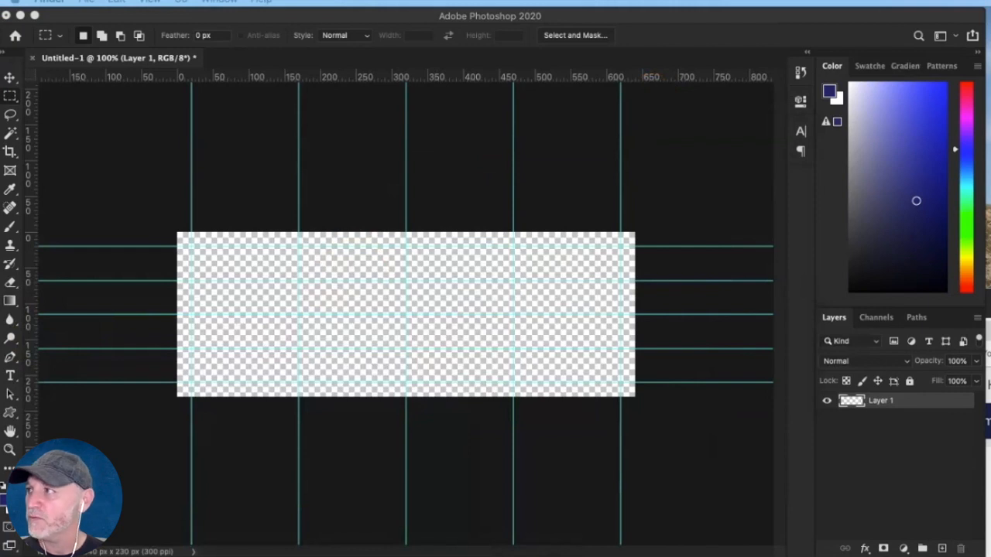
pyautogui.moveTo(1, 232); pyautogui.dragTo(0, 310)
pyautogui.moveTo(990, 325); pyautogui.dragTo(447, 276)
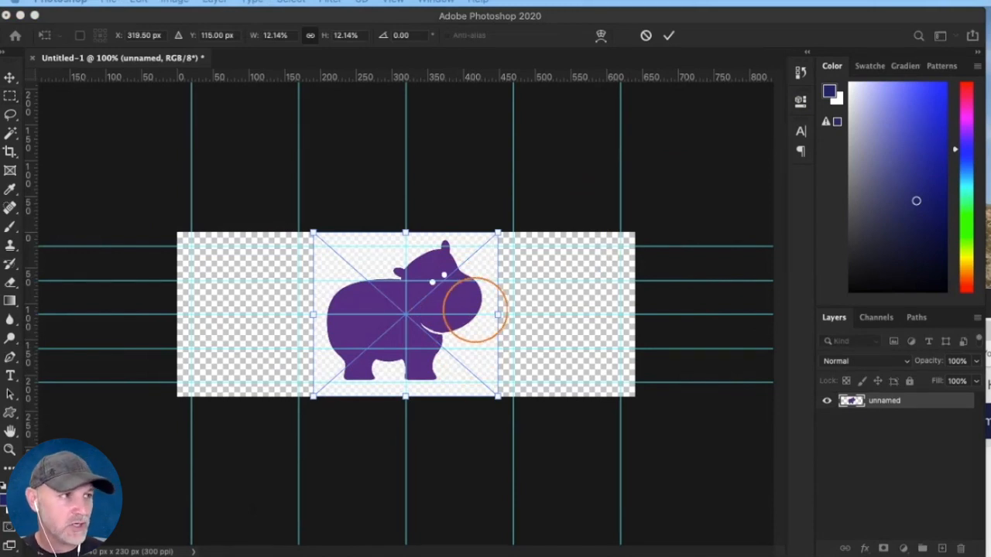
pyautogui.press('Return')
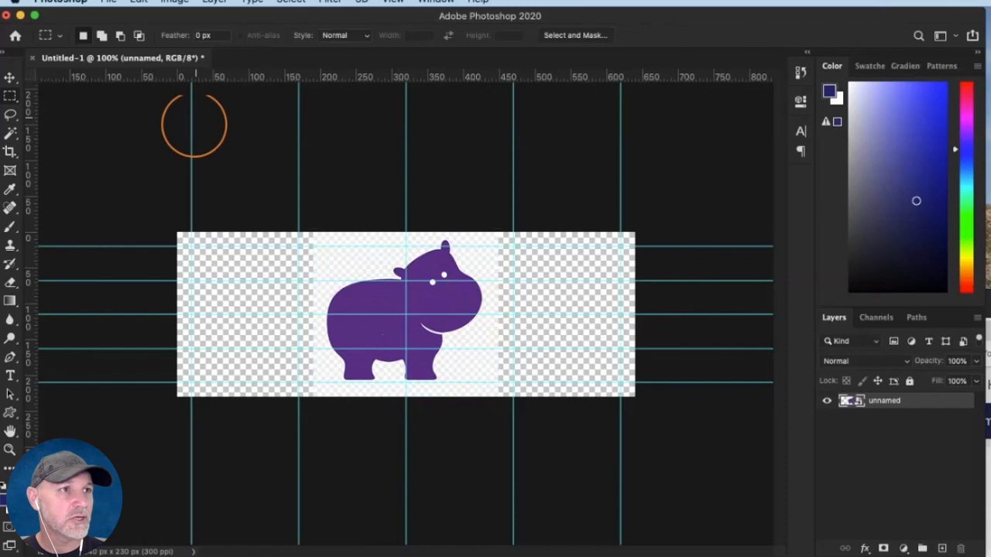
# Select the hippo's purple body with the Magic Wand and cover it with a bright green #1de630 Solid Color fill layer
pyautogui.click(10, 133)
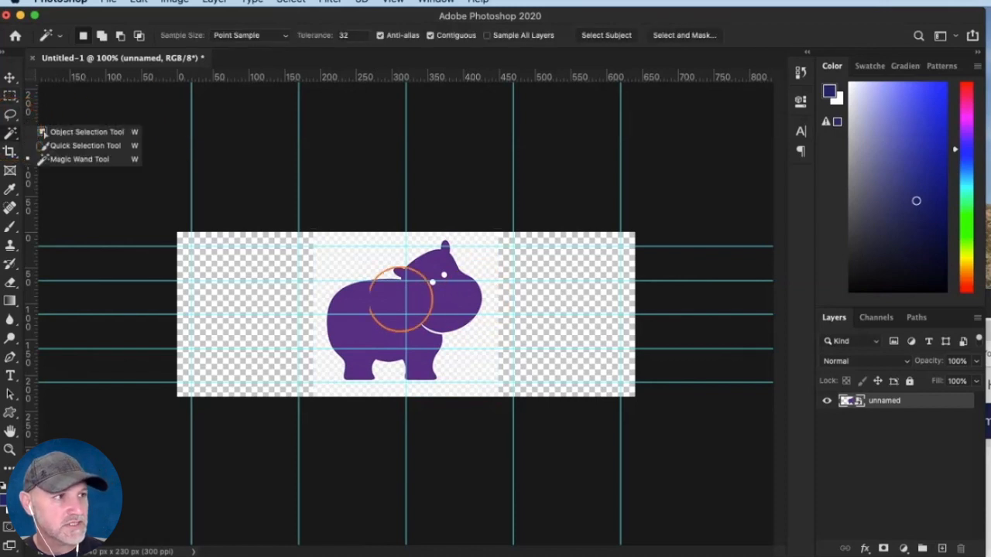
pyautogui.click(382, 299)
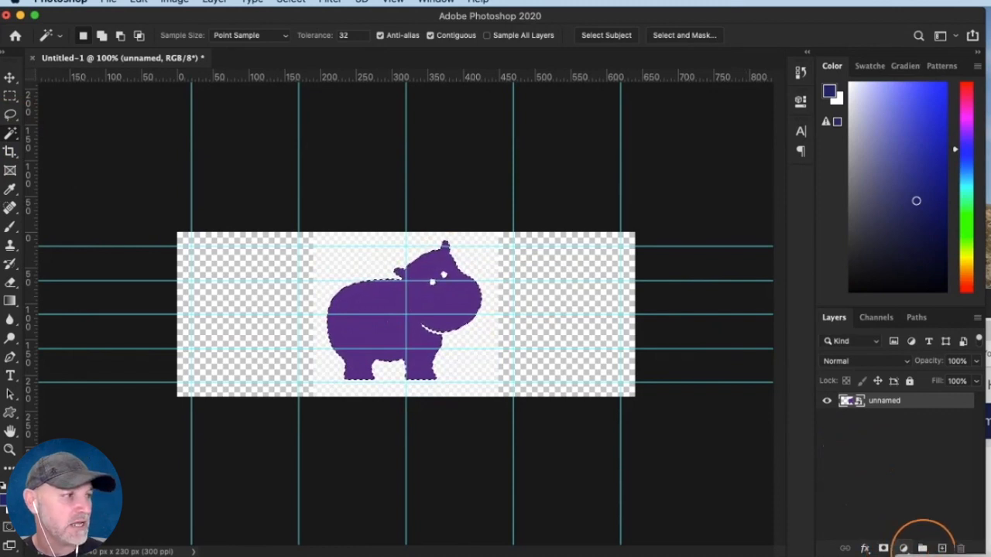
pyautogui.click(927, 556)
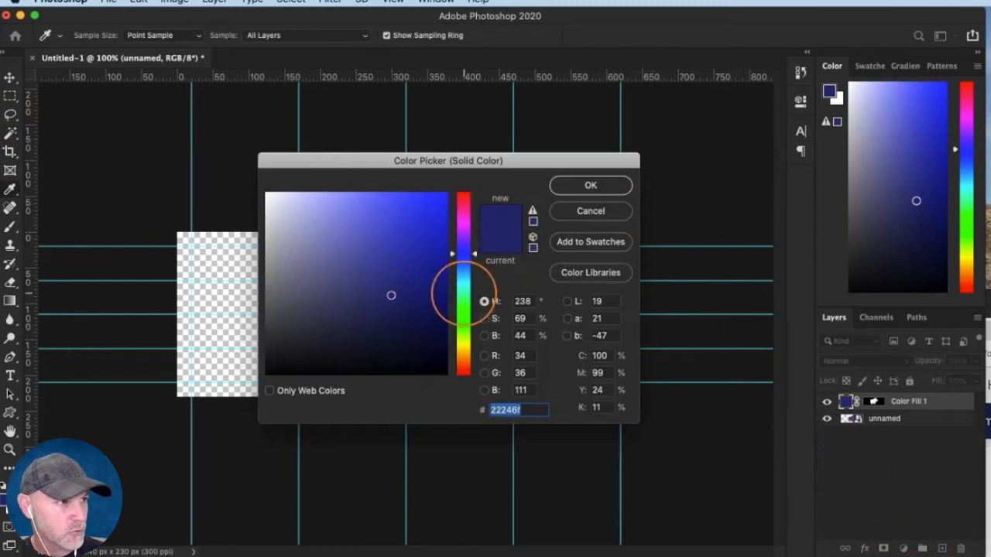
pyautogui.click(464, 311)
pyautogui.moveTo(404, 278); pyautogui.dragTo(424, 210)
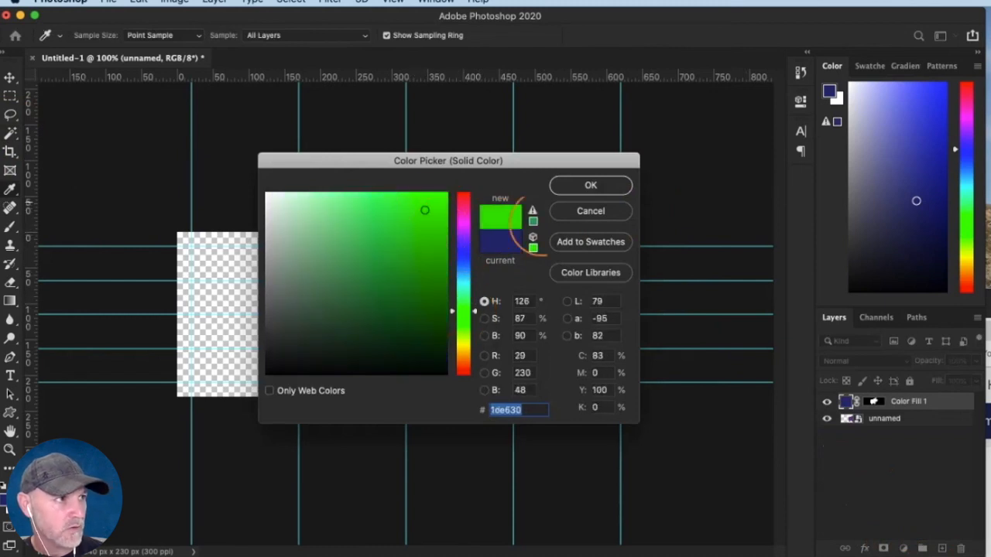
pyautogui.click(591, 185)
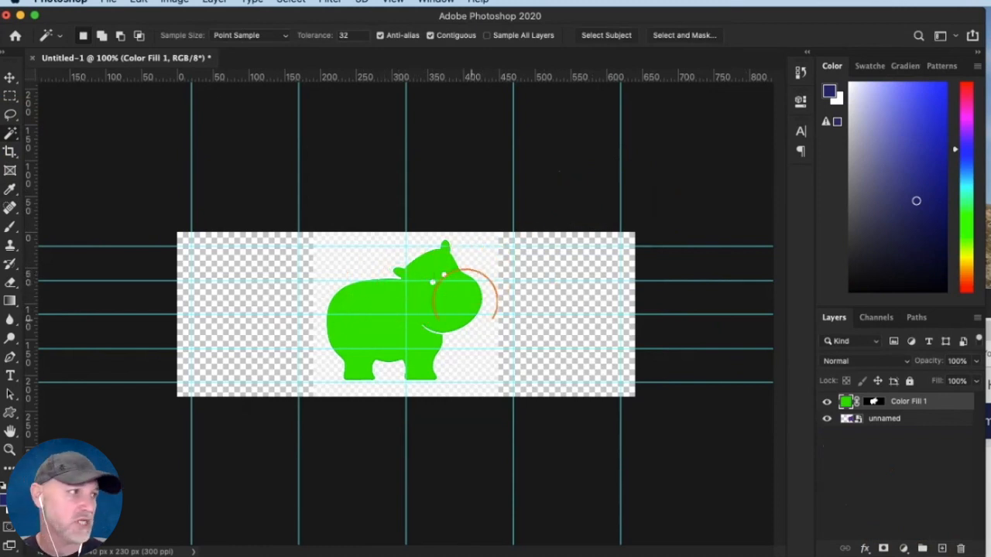
# Delete the original hippo image layer beneath the green fill layer
pyautogui.click(904, 422)
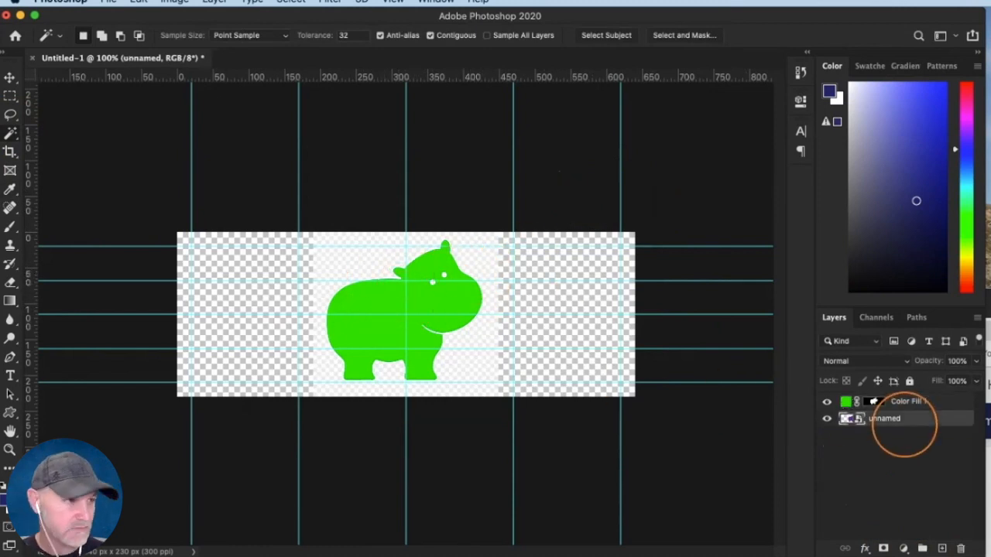
pyautogui.press('Delete')
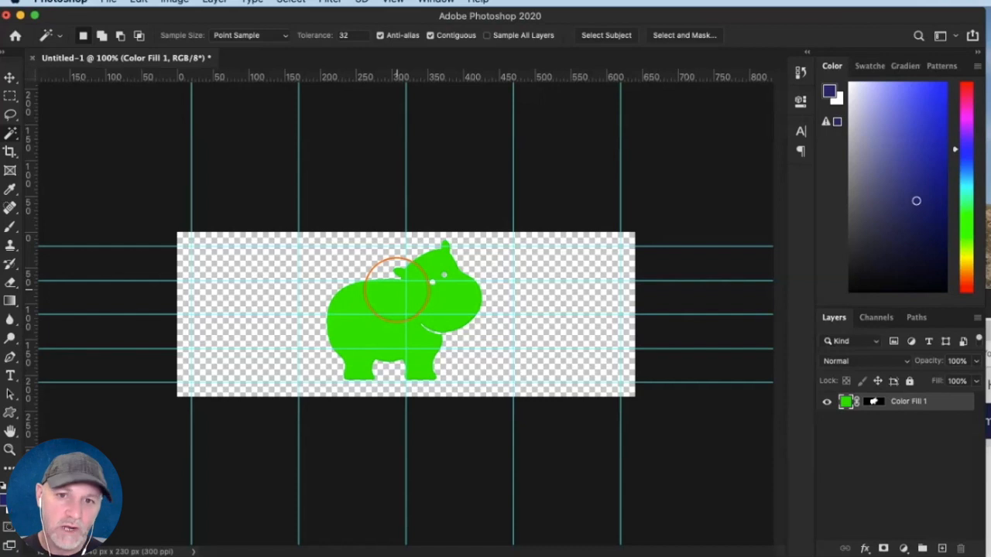
# Switch to Chrome and place the Adobe Color halloween palette window beside the hippo canvas
pyautogui.moveTo(700, 551); pyautogui.dragTo(784, 61)
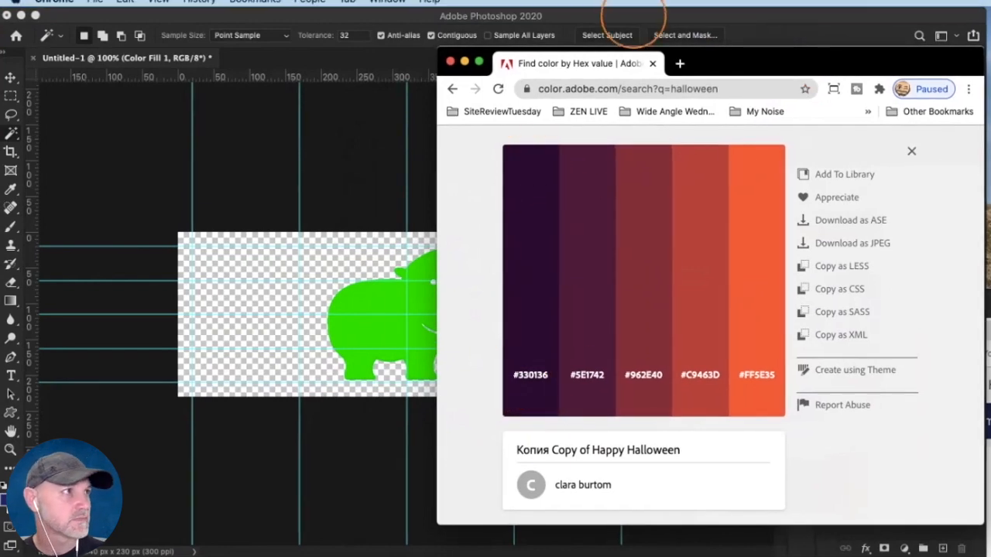
# Copy the #330136 hex code from the palette and move the browser window away from the Photoshop canvas
pyautogui.moveTo(528, 377)
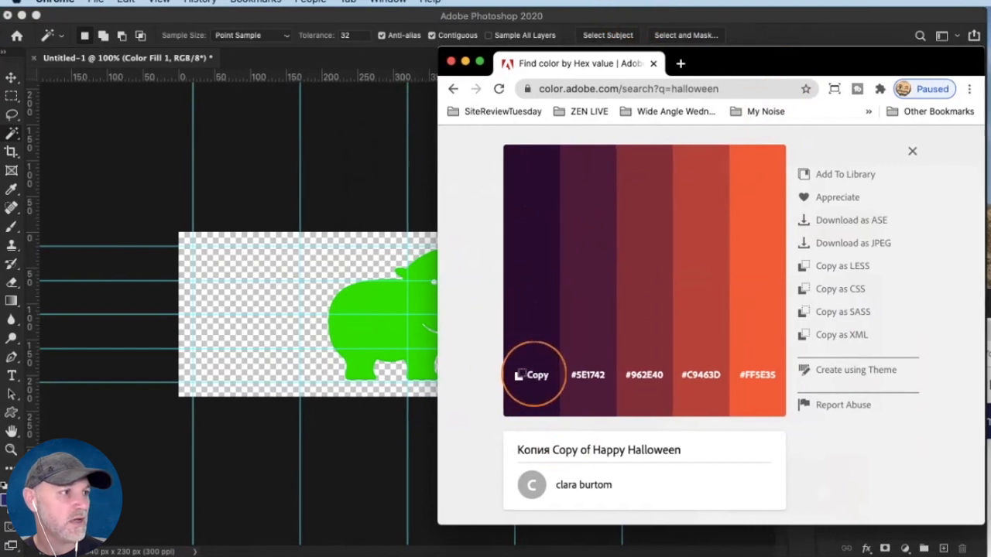
pyautogui.moveTo(752, 64); pyautogui.dragTo(1, 85)
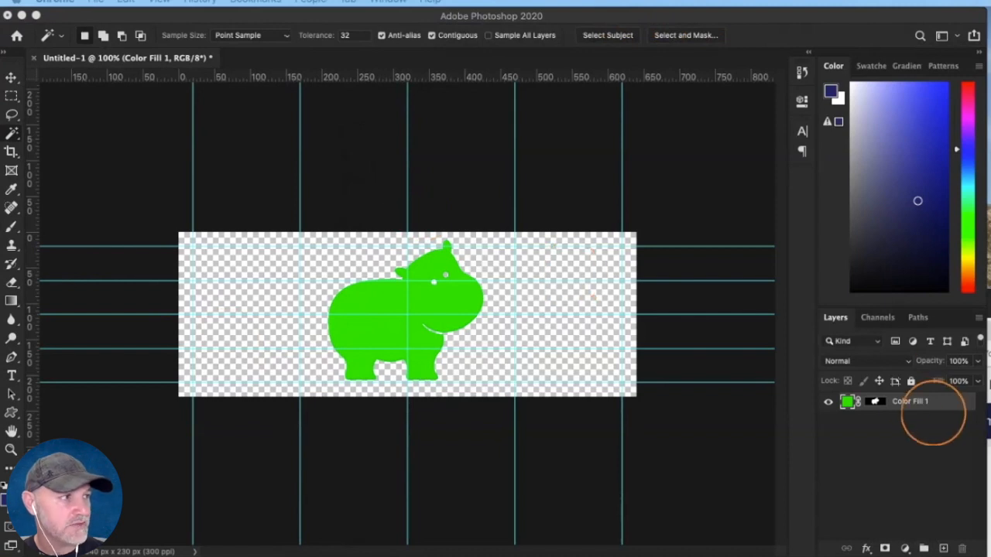
pyautogui.click(948, 401)
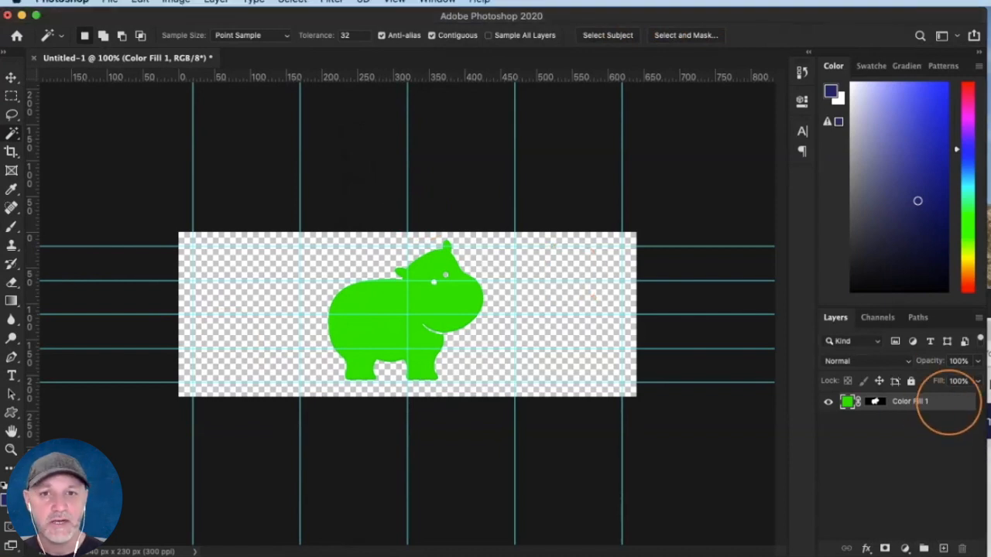
pyautogui.doubleClick(948, 401)
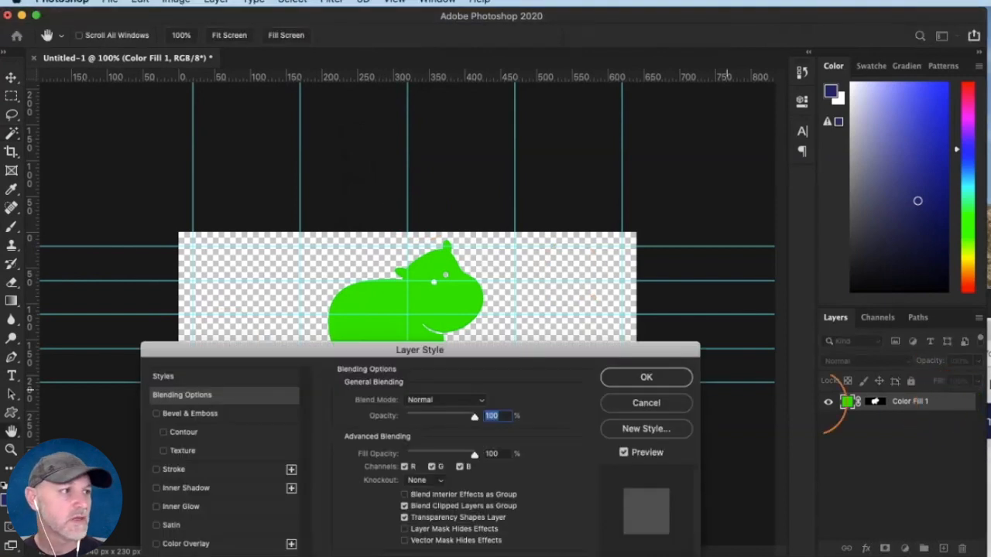
pyautogui.moveTo(524, 352); pyautogui.dragTo(449, 217)
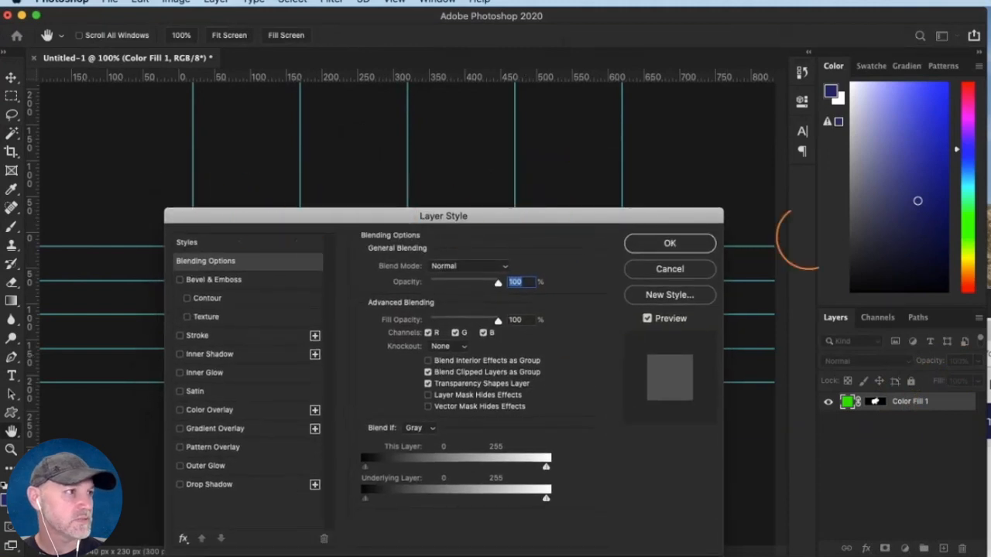
pyautogui.click(687, 267)
# Change the hippo's Solid Color fill to dark purple #330136
pyautogui.doubleClick(843, 402)
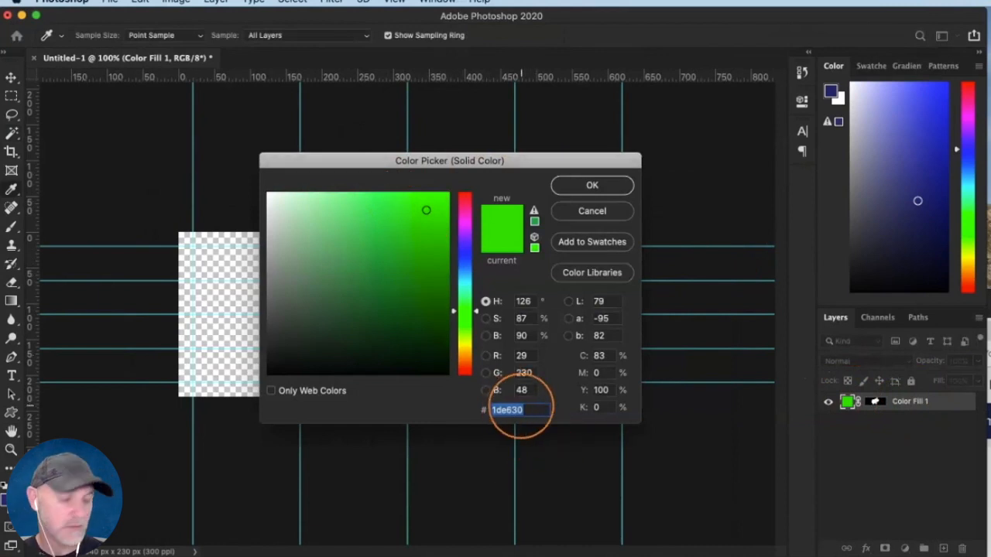
pyautogui.write('330136')
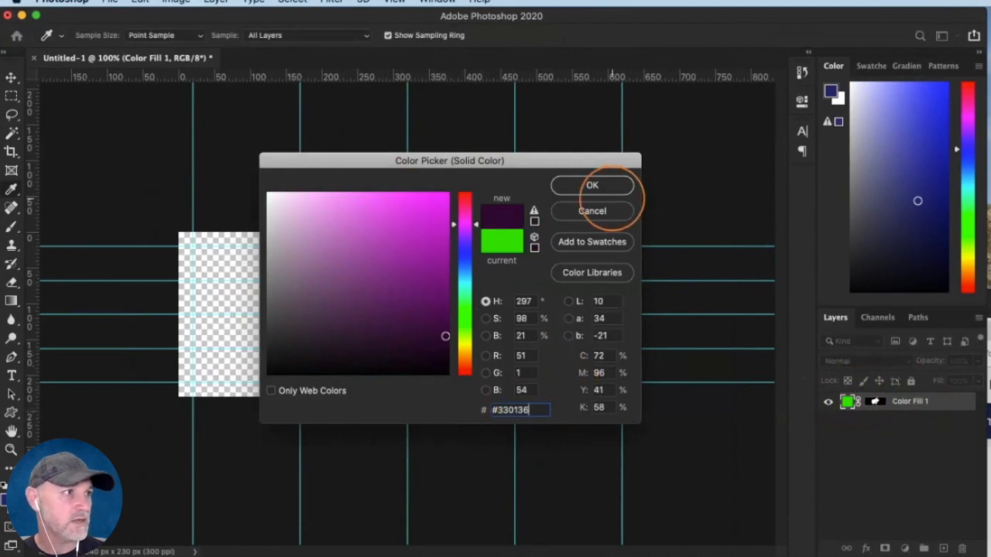
pyautogui.click(607, 189)
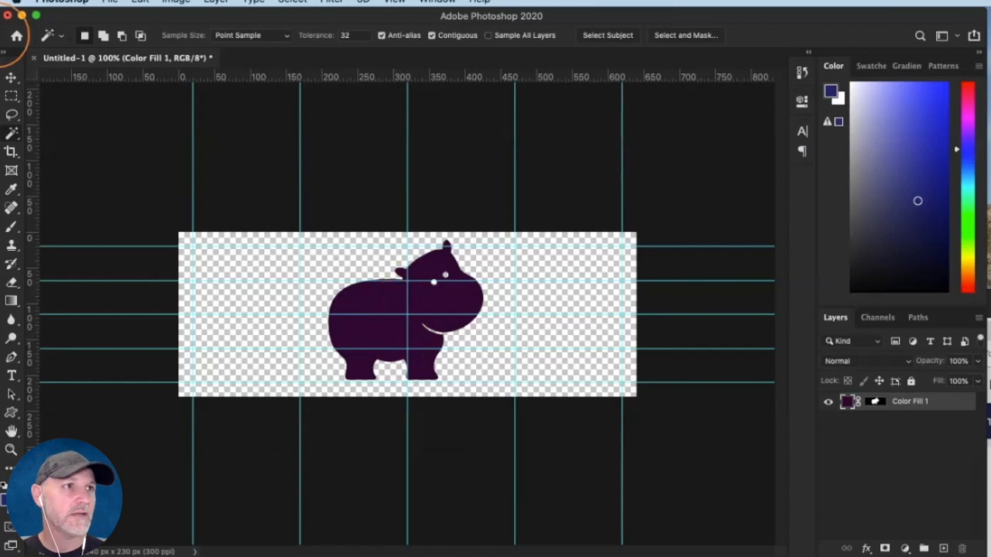
# Move the hippo against the leftmost vertical guide and scale it down to fit between the second and fourth horizontal guides
pyautogui.click(11, 77)
pyautogui.moveTo(454, 287); pyautogui.dragTo(313, 303)
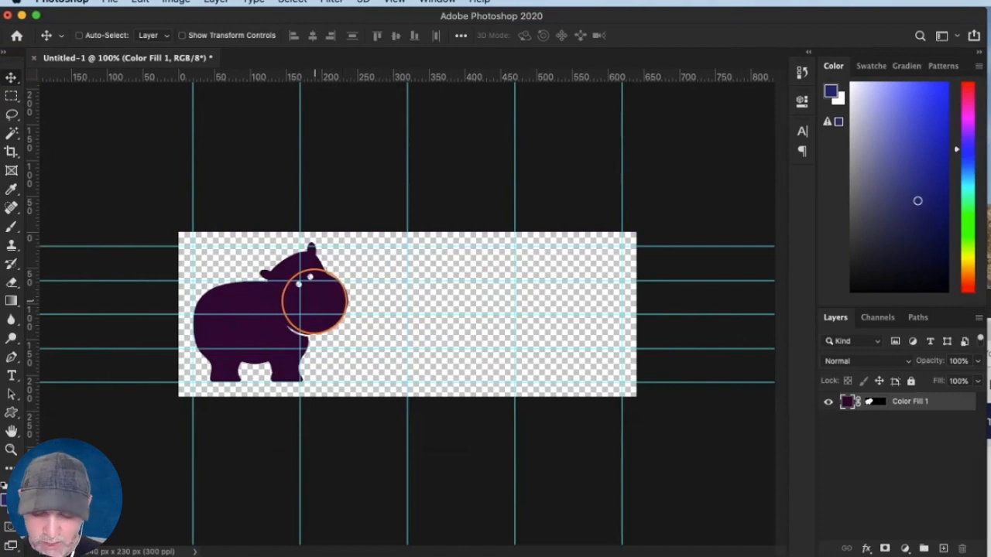
pyautogui.press('super+t')
pyautogui.moveTo(350, 242); pyautogui.dragTo(255, 294)
pyautogui.press('super+z')
pyautogui.press('Return')
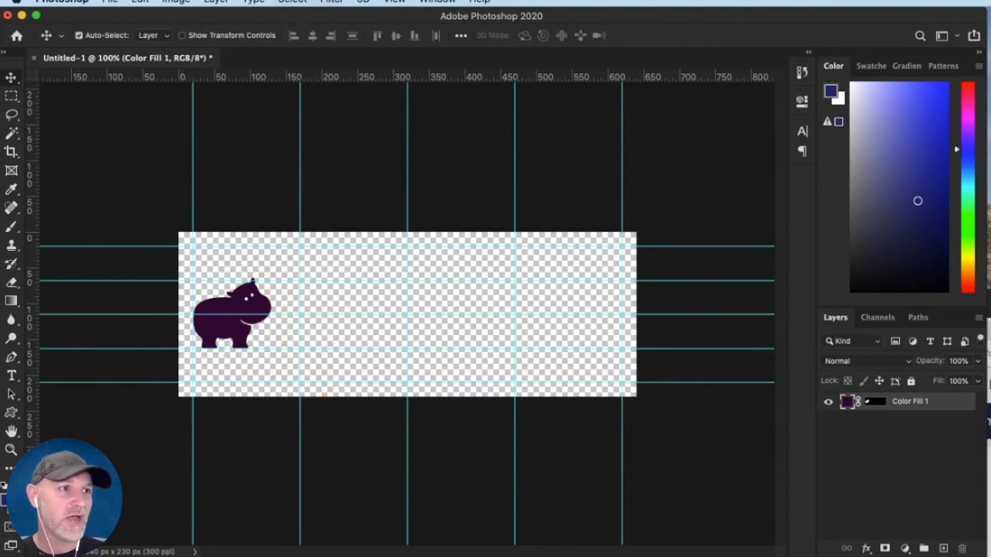
# Add a right-aligned text layer reading "Hip" and "Photography" on two lines in Baloo Bhai Regular, 11 pt
pyautogui.click(14, 375)
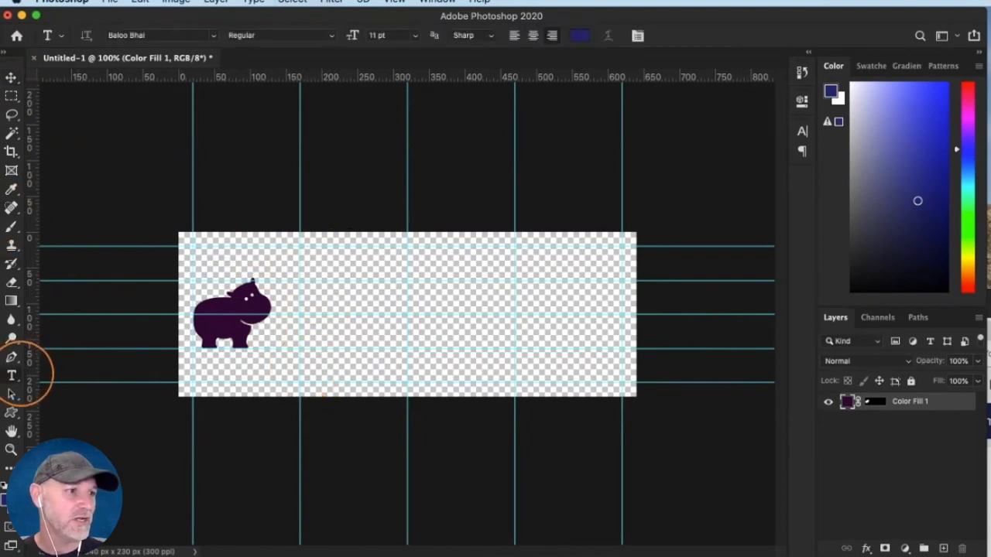
pyautogui.click(302, 271)
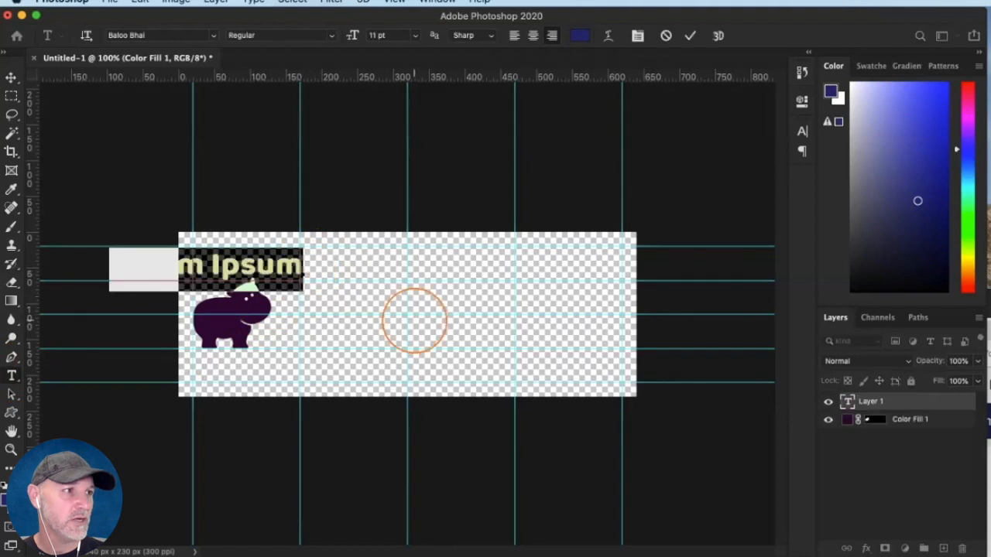
pyautogui.moveTo(305, 310); pyautogui.dragTo(493, 319)
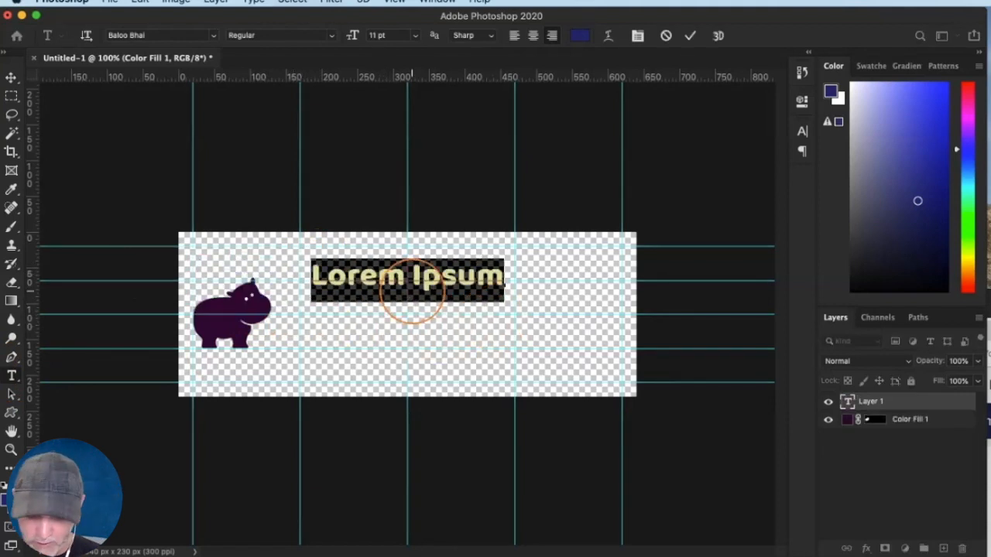
pyautogui.write('Hip ')
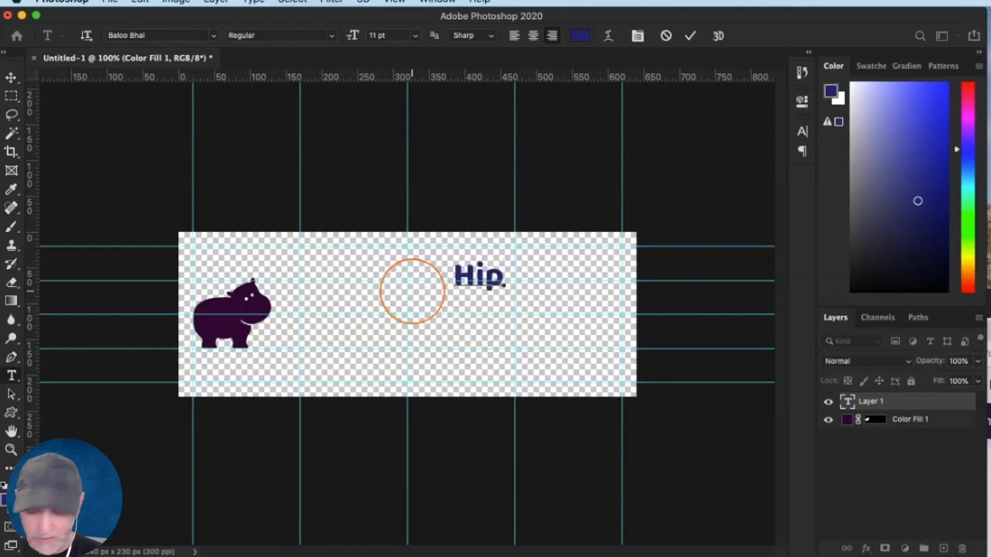
pyautogui.write('Photo')
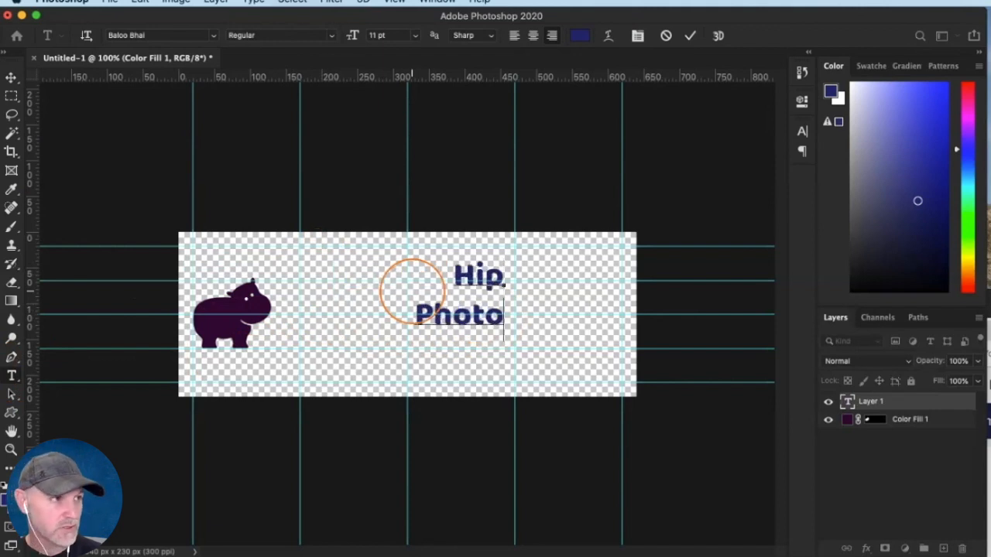
pyautogui.write('graphy')
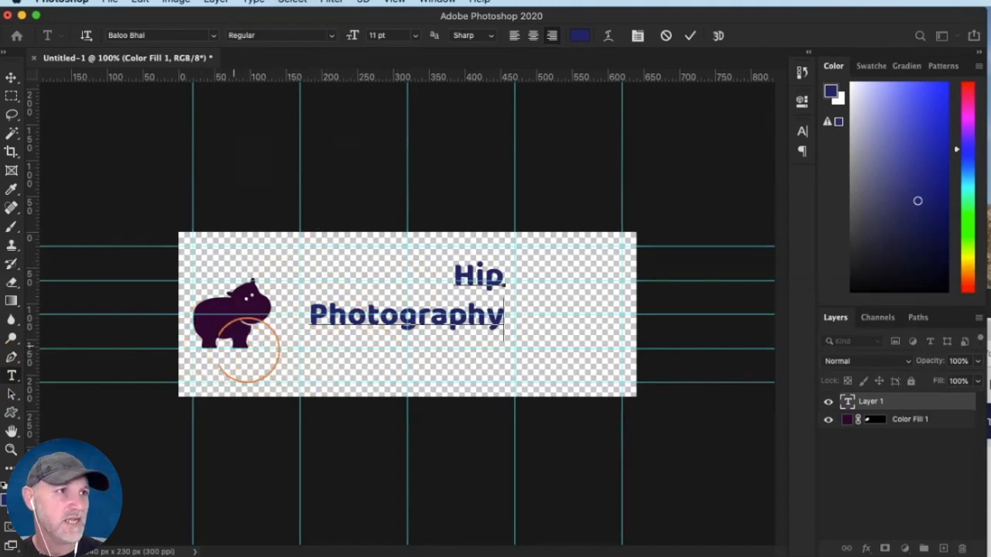
# Move the text layer about 150 px left and 63 px down so "Photography" sits beneath the hippo
pyautogui.click(12, 77)
pyautogui.moveTo(360, 317); pyautogui.dragTo(264, 364)
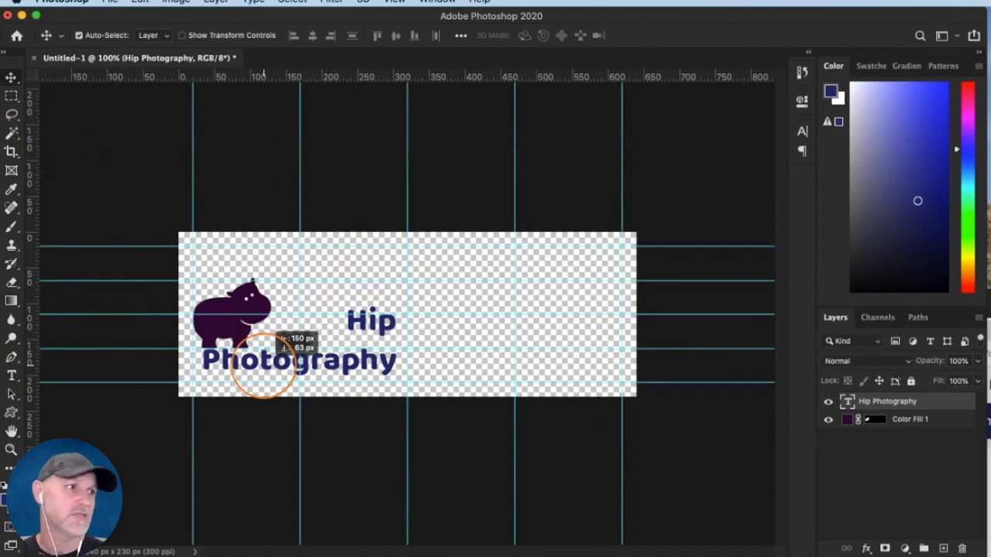
pyautogui.moveTo(264, 365); pyautogui.dragTo(264, 365)
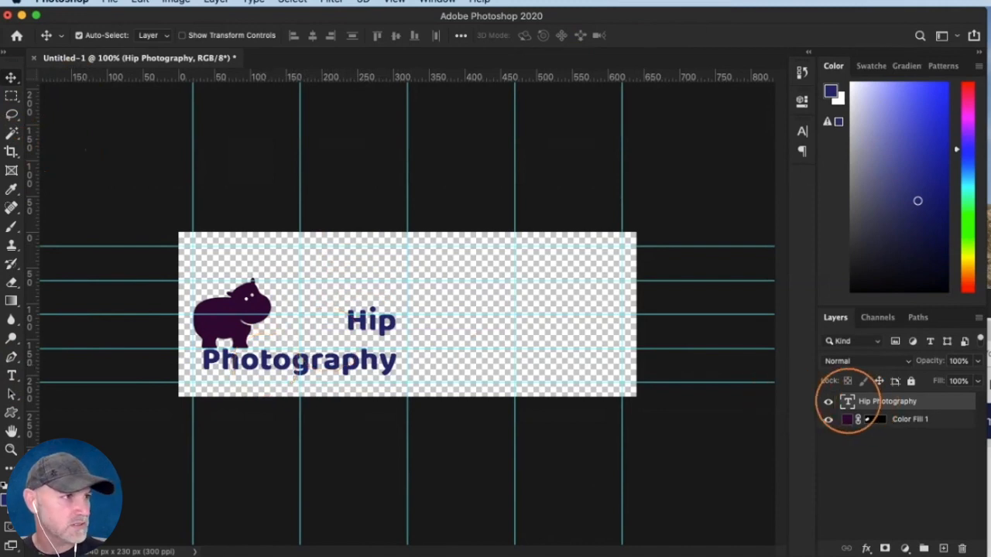
# Enlarge only the word "Hip" to 26 pt
pyautogui.doubleClick(847, 402)
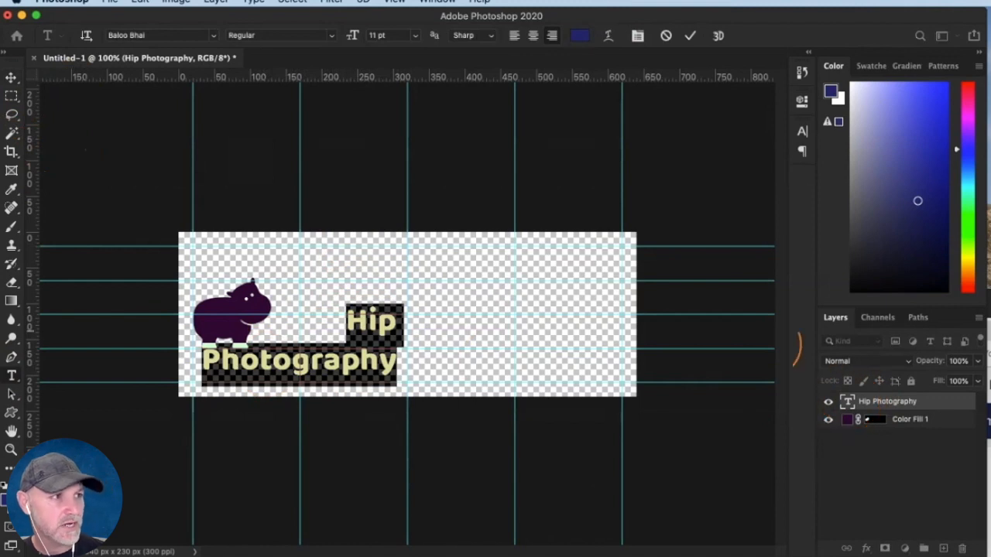
pyautogui.click(393, 321)
pyautogui.moveTo(395, 320); pyautogui.dragTo(331, 318)
pyautogui.moveTo(356, 36); pyautogui.dragTo(364, 35)
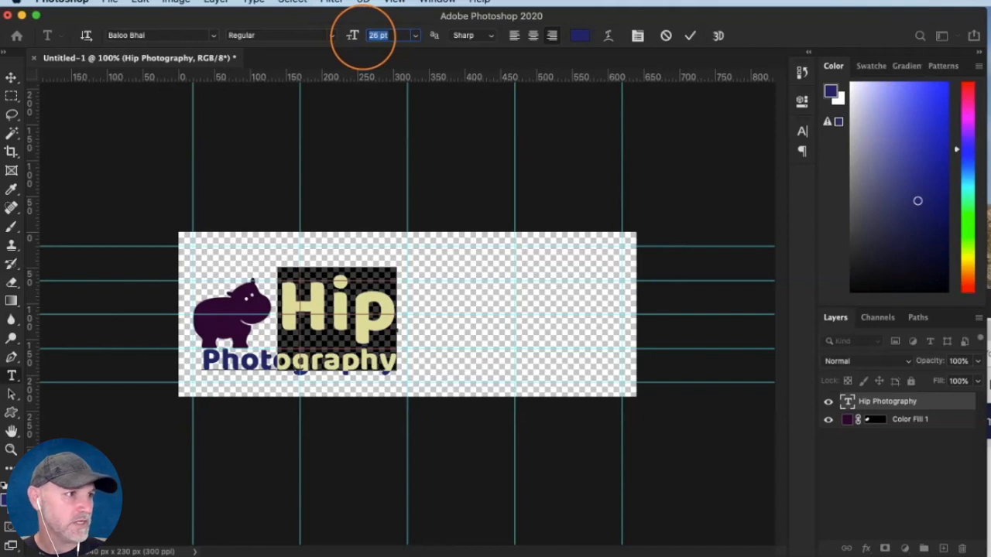
pyautogui.click(325, 305)
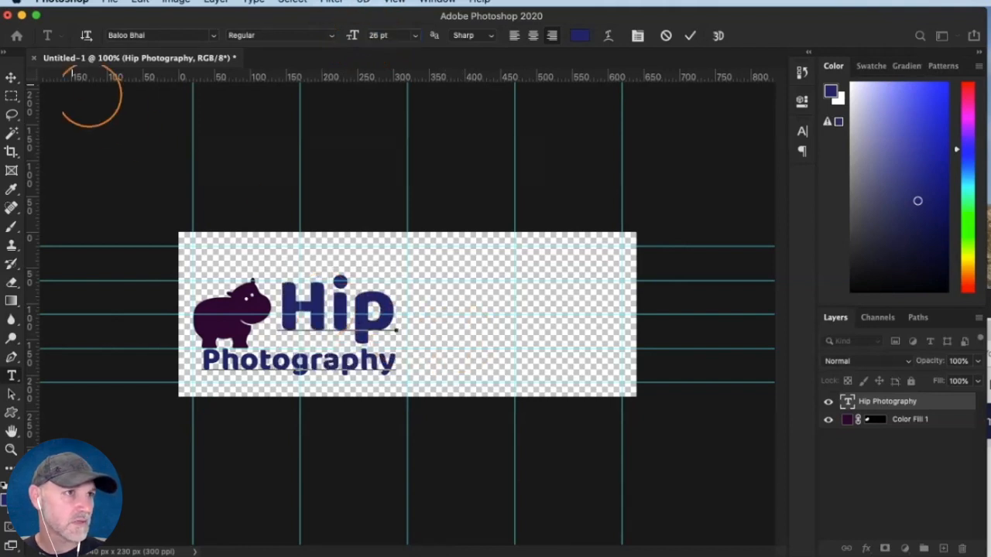
# Fine-tune the spacing between hippo and text so "Hip" stands beside the hippo and "Photography" just under its feet
pyautogui.click(12, 77)
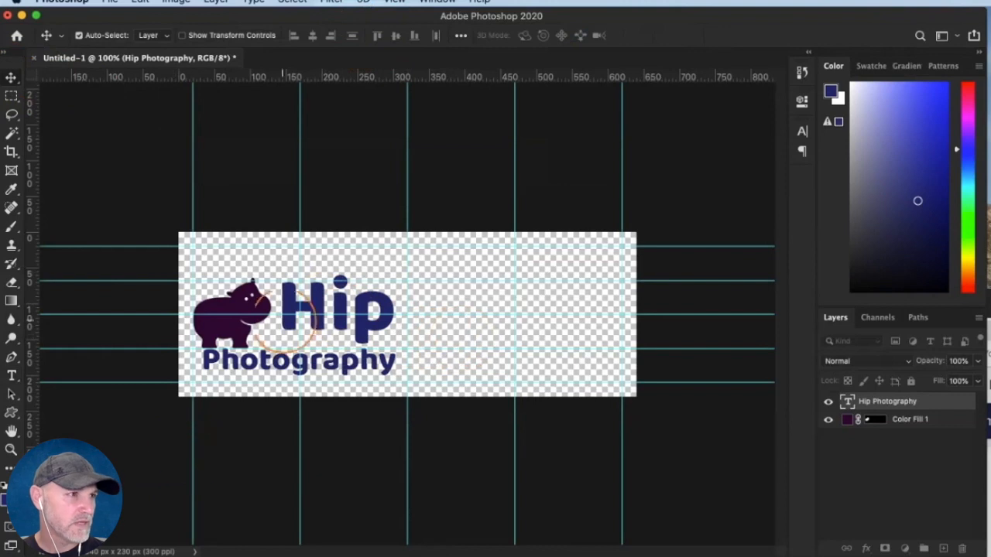
pyautogui.moveTo(249, 304); pyautogui.dragTo(250, 309)
pyautogui.press('Up')
pyautogui.press('Up')
pyautogui.press('Up')
pyautogui.press('Up')
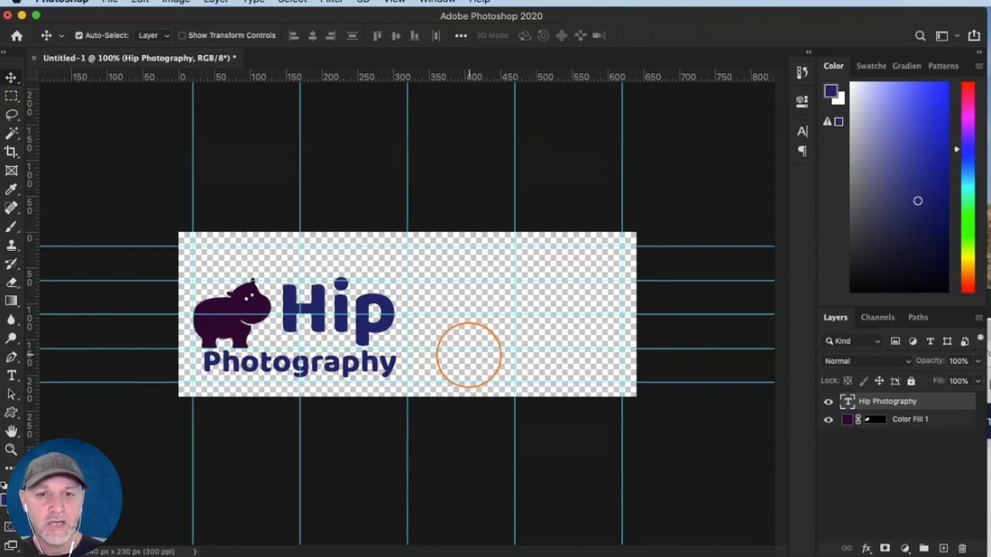
pyautogui.moveTo(0, 356); pyautogui.dragTo(0, 313)
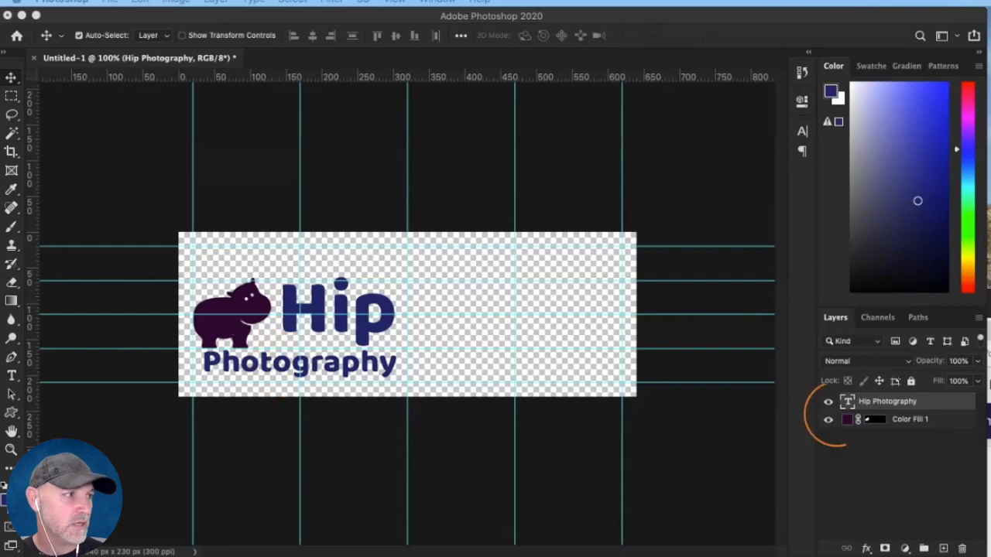
# Recolour only the word "Photography" with the palette's dark purple #330136
pyautogui.doubleClick(846, 402)
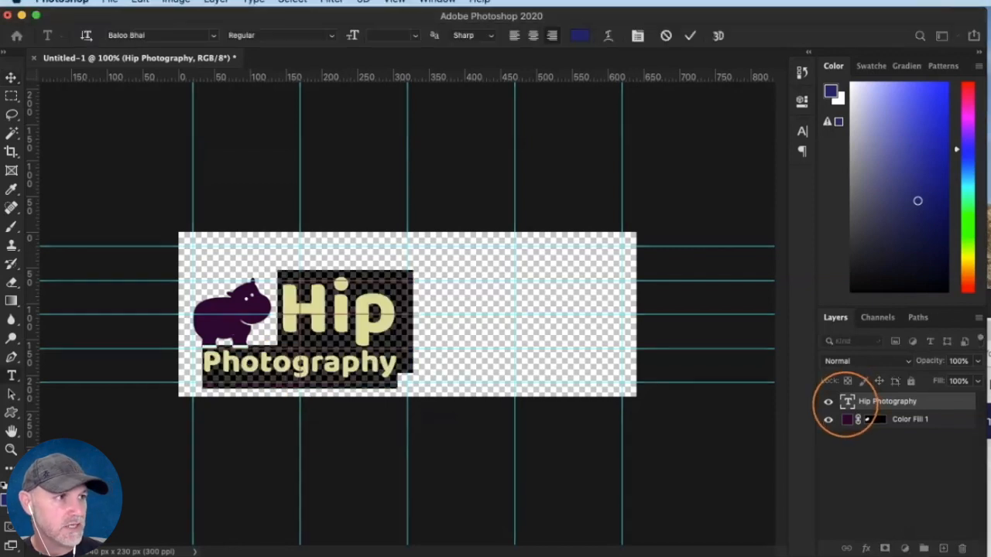
pyautogui.click(339, 305)
pyautogui.moveTo(199, 356); pyautogui.dragTo(399, 367)
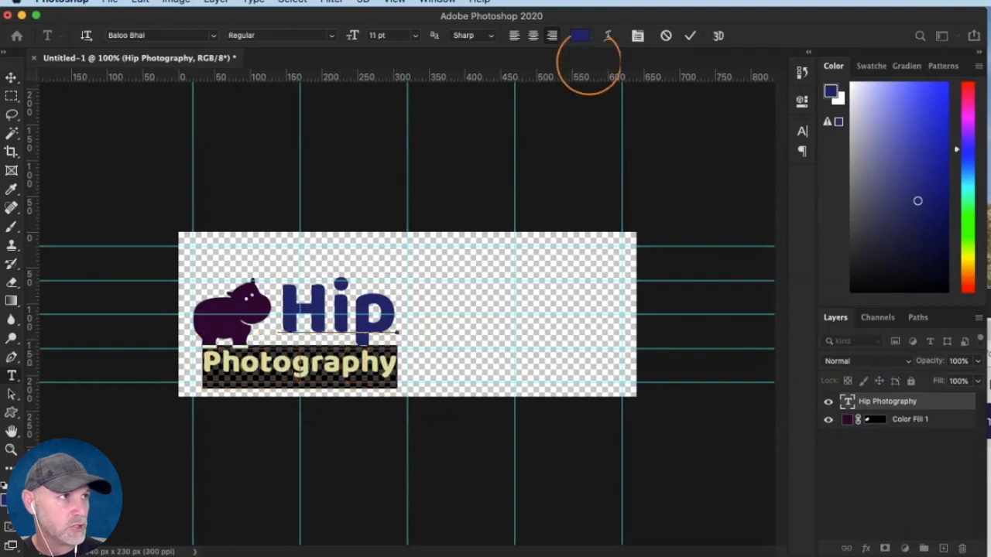
pyautogui.click(579, 35)
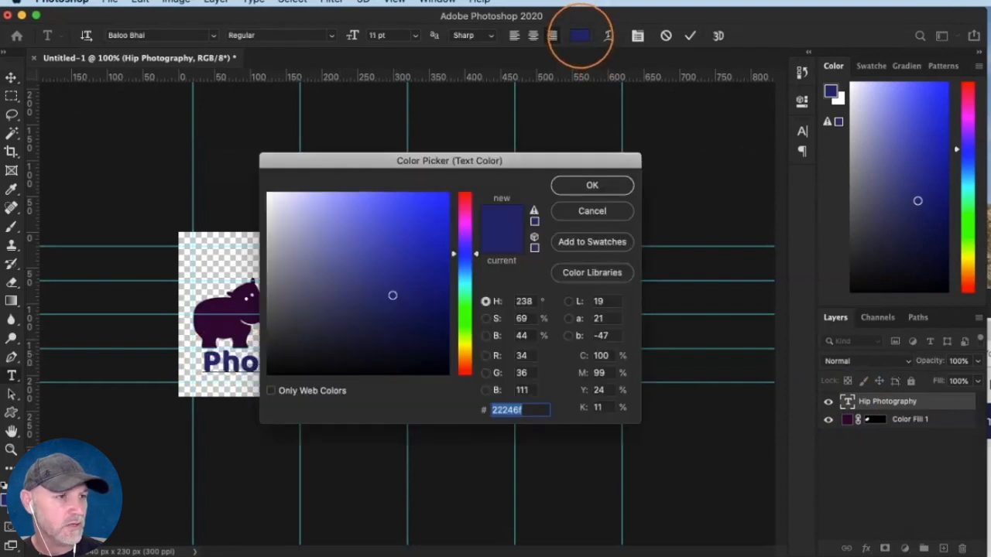
pyautogui.press('super+Tab')
pyautogui.click(528, 169)
pyautogui.doubleClick(511, 410)
pyautogui.write('#330136')
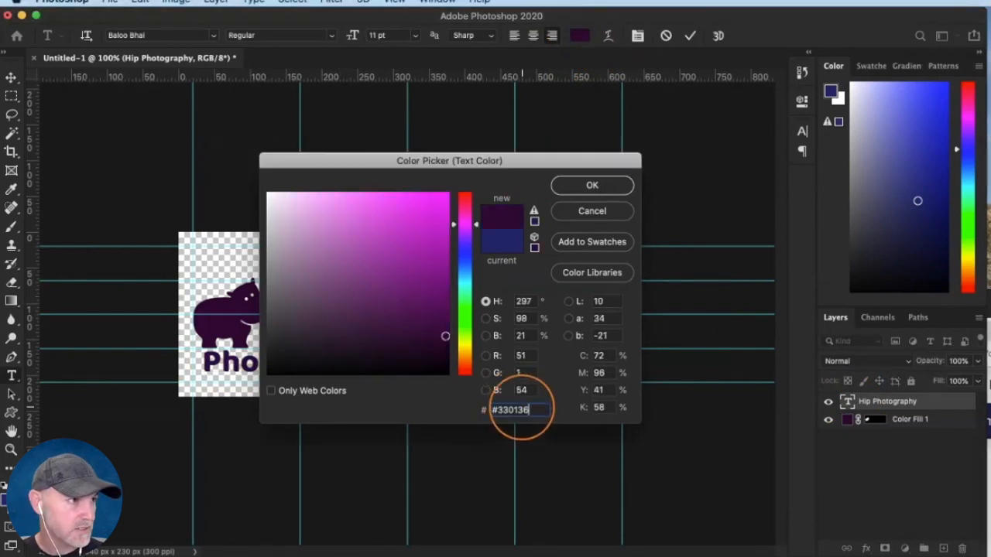
pyautogui.click(591, 185)
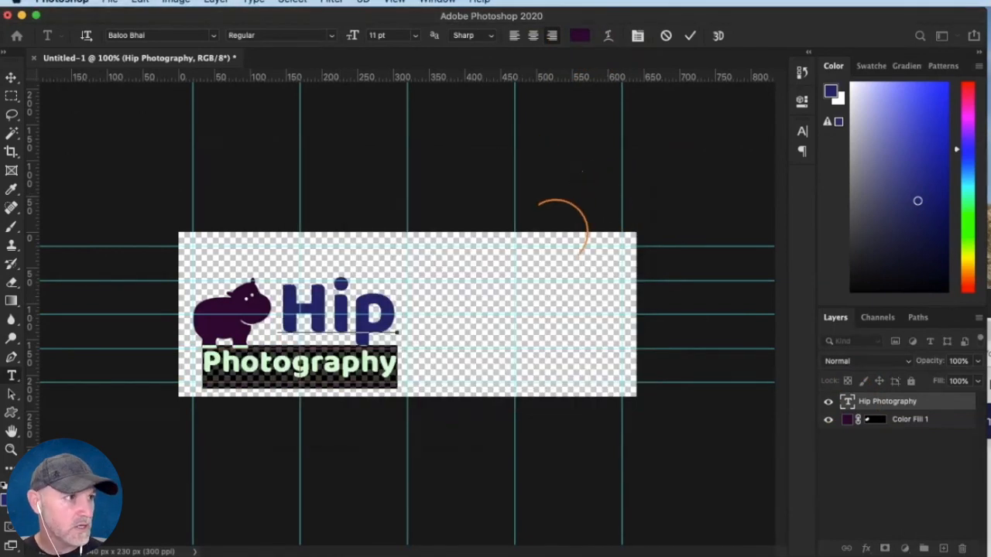
pyautogui.click(377, 363)
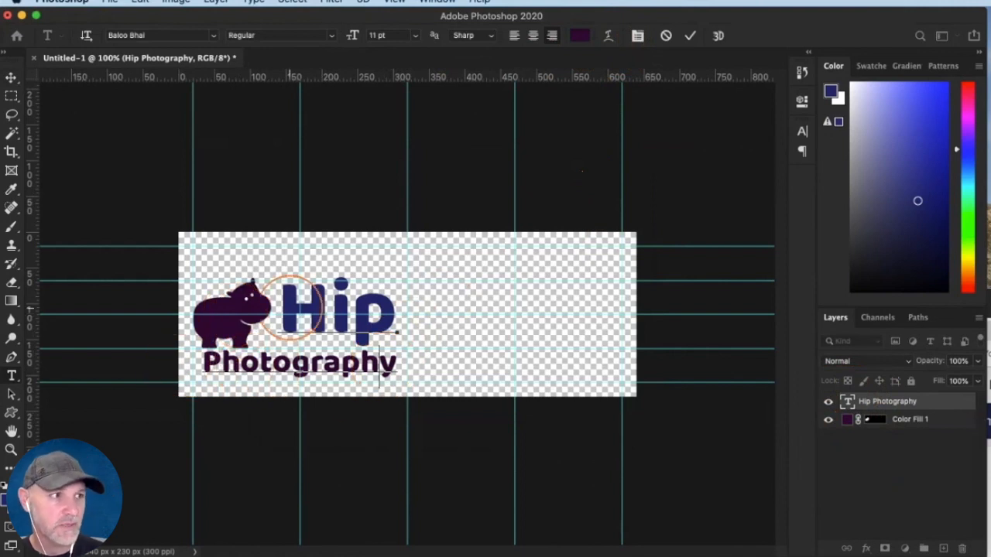
# Open the text colour of the word "Hip", accept its existing colour and commit the text edits
pyautogui.moveTo(279, 309); pyautogui.dragTo(397, 309)
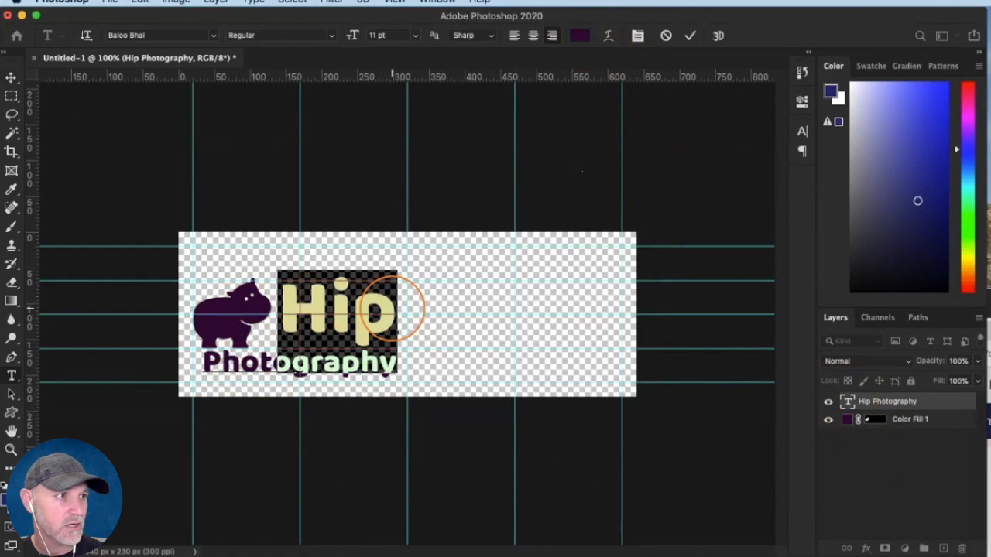
pyautogui.click(579, 35)
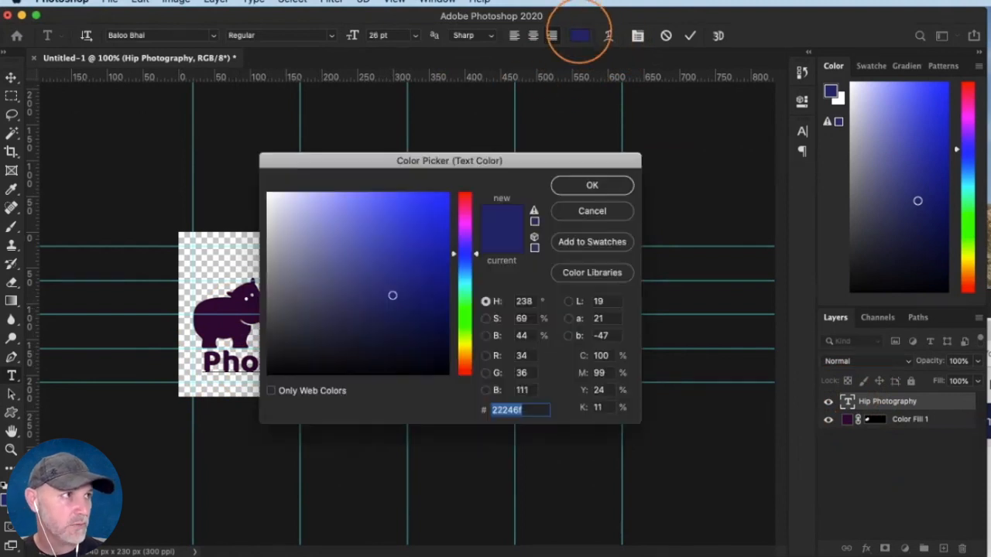
pyautogui.click(592, 185)
pyautogui.hotkey('ctrl', 'Return')
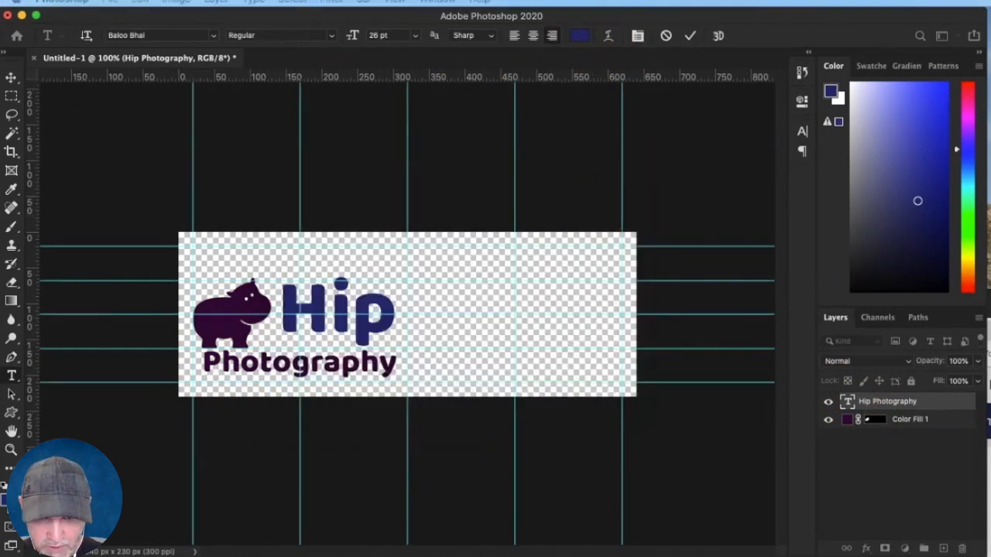
pyautogui.press('v')
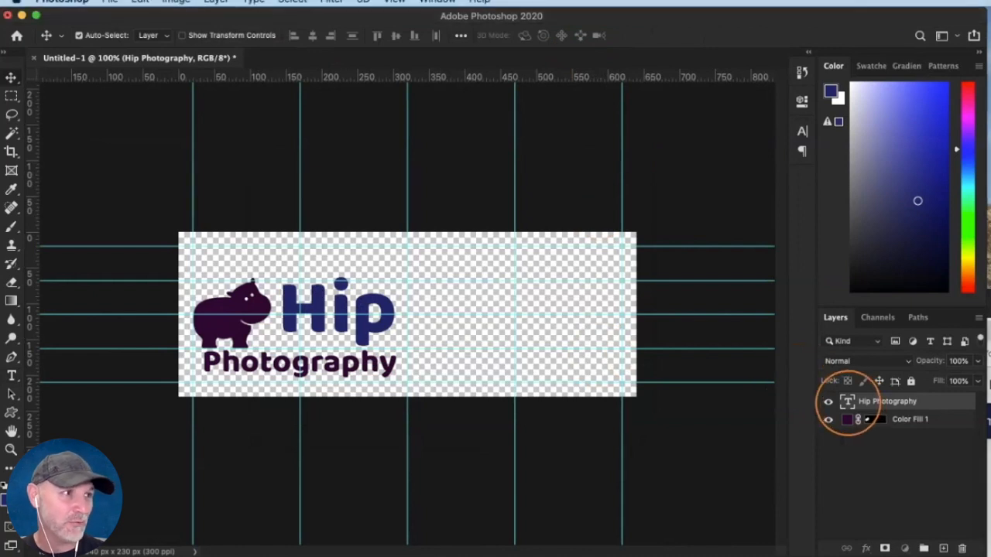
# Recolour only the word "Hip" with #C9463D, commit the text edit and hide the guides
pyautogui.doubleClick(846, 400)
pyautogui.click(402, 292)
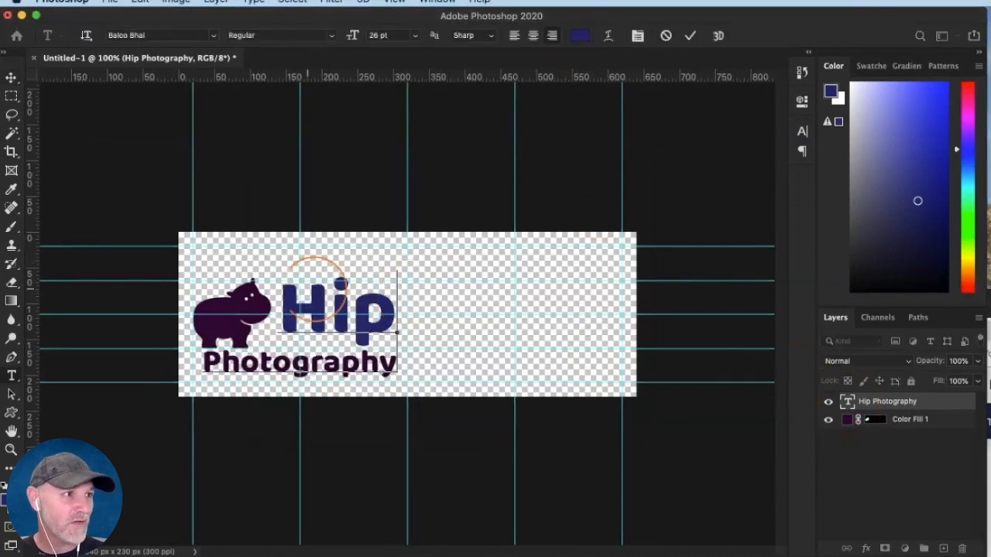
pyautogui.moveTo(285, 298); pyautogui.dragTo(393, 299)
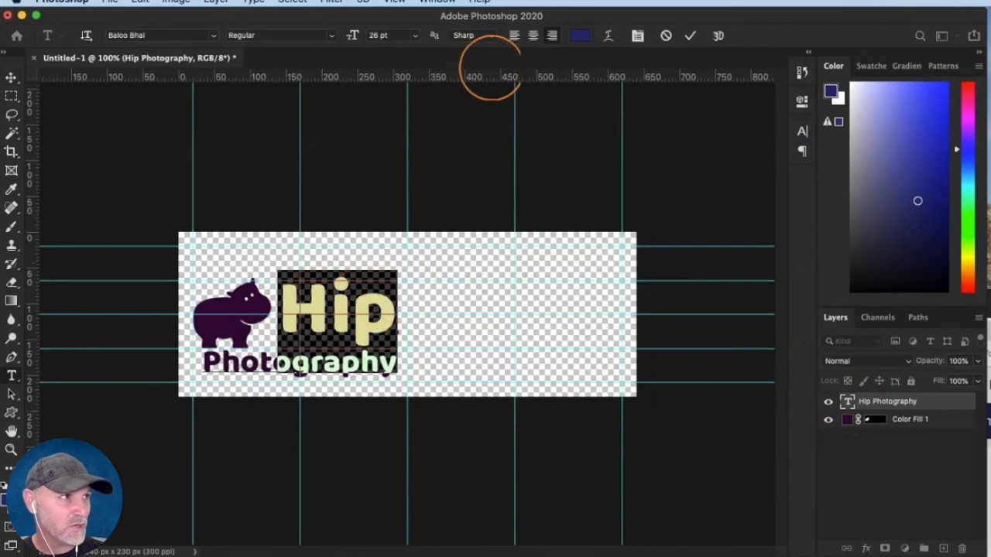
pyautogui.click(579, 36)
pyautogui.doubleClick(509, 409)
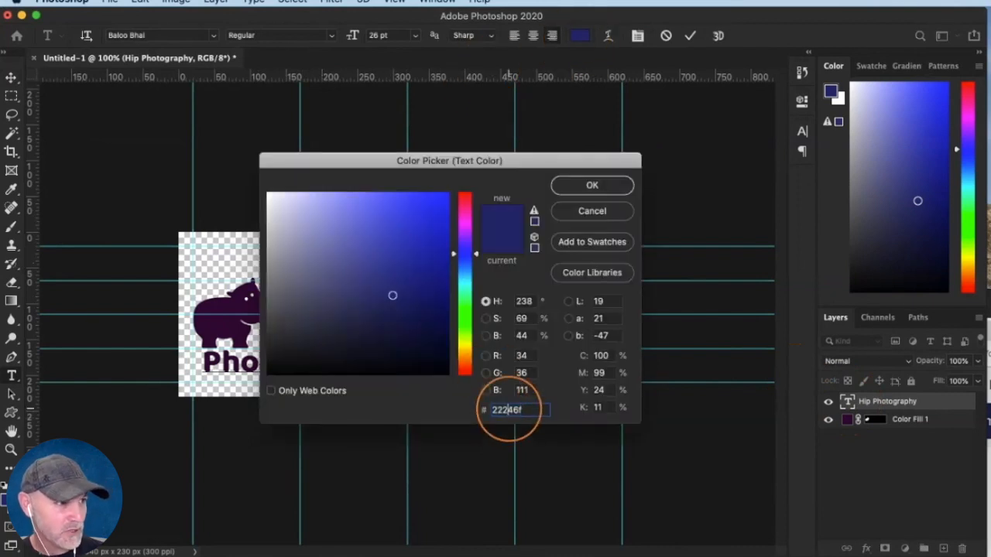
pyautogui.write('#C9463D')
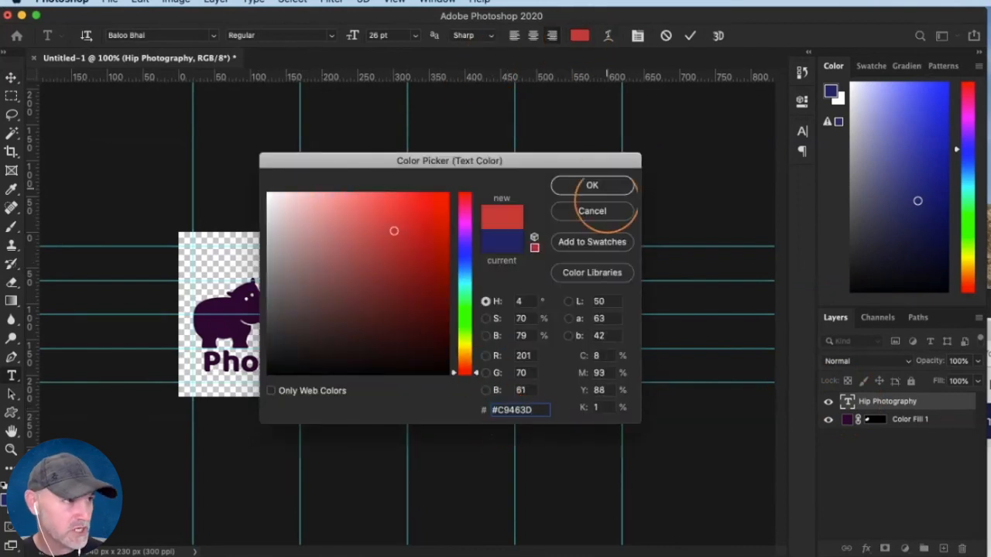
pyautogui.click(592, 185)
pyautogui.click(376, 287)
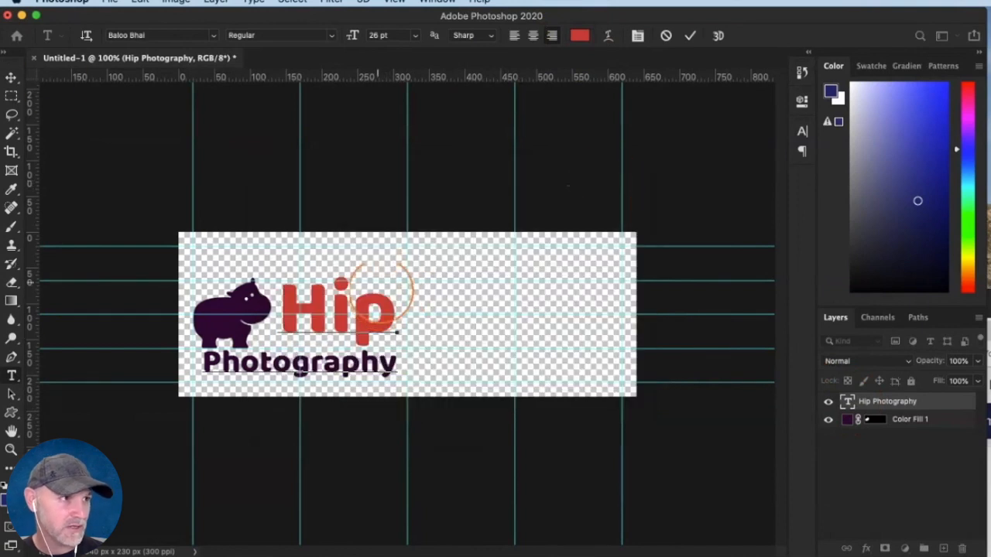
pyautogui.click(12, 95)
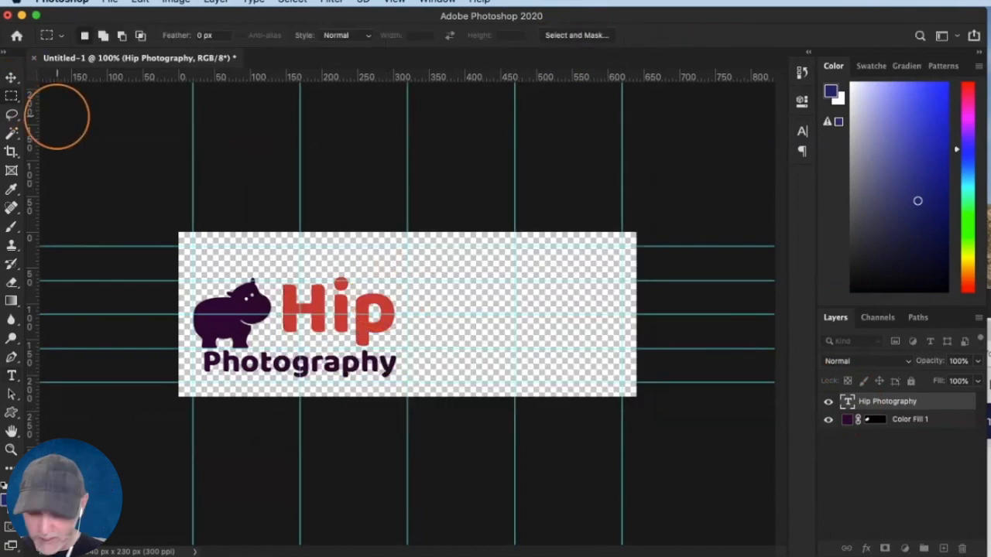
pyautogui.press('super+semicolon')
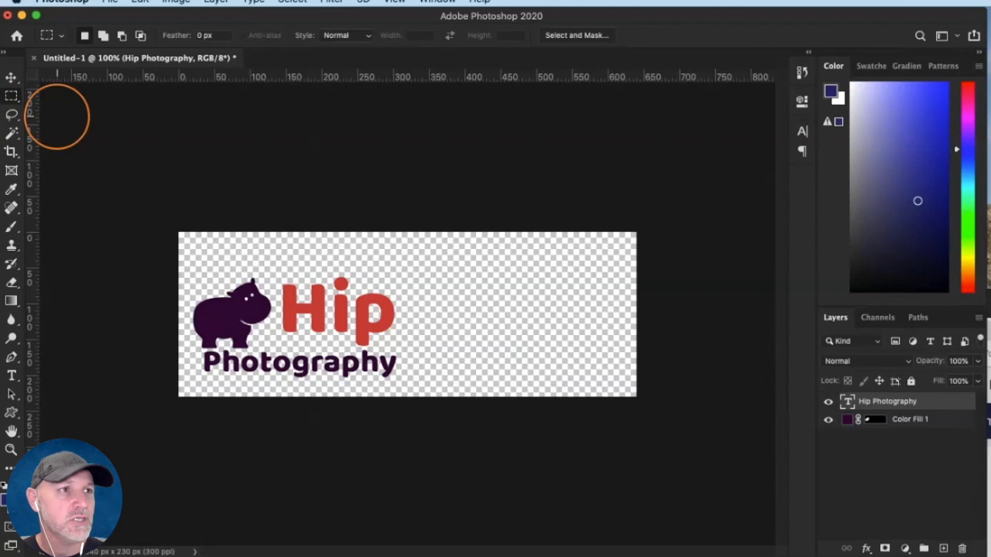
pyautogui.click(12, 151)
pyautogui.moveTo(394, 232)
pyautogui.mouseDown()
pyautogui.moveTo(397, 221)
pyautogui.moveTo(395, 249)
pyautogui.moveTo(394, 224)
pyautogui.mouseUp()
pyautogui.press('super+r')
pyautogui.click(11, 96)
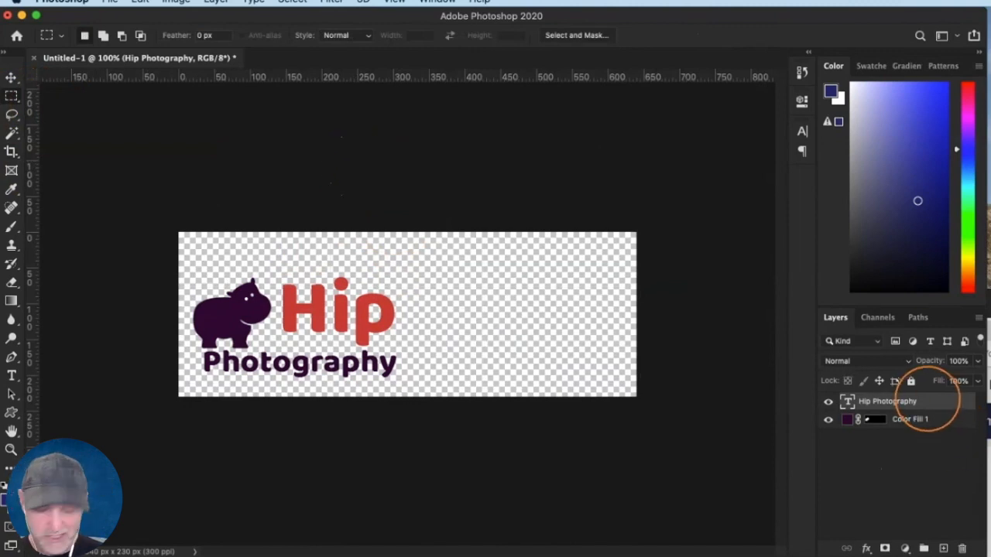
# Merge the "Hip Photography" text layer and the hippo's colour fill layer into one layer
pyautogui.click(929, 437)
pyautogui.rightClick(929, 437)
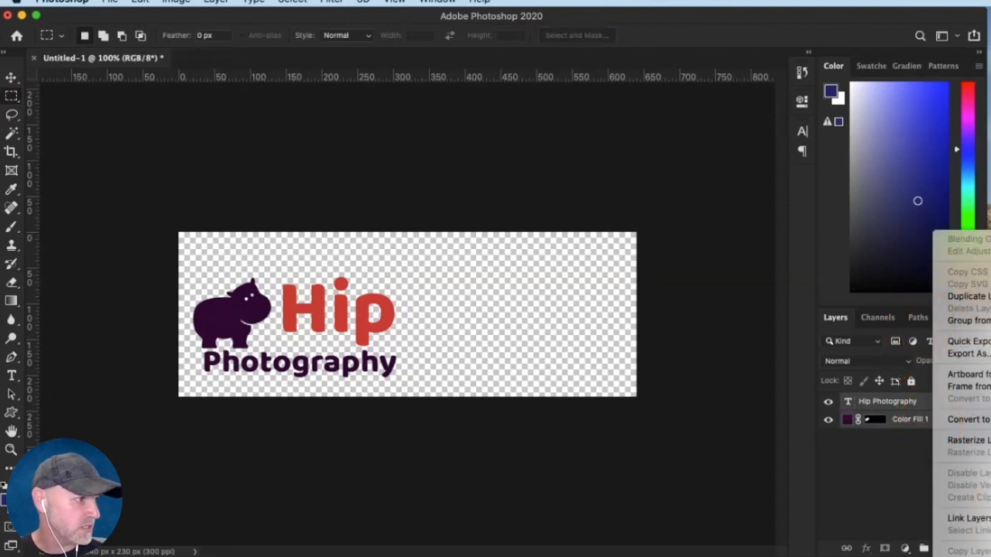
pyautogui.click(968, 556)
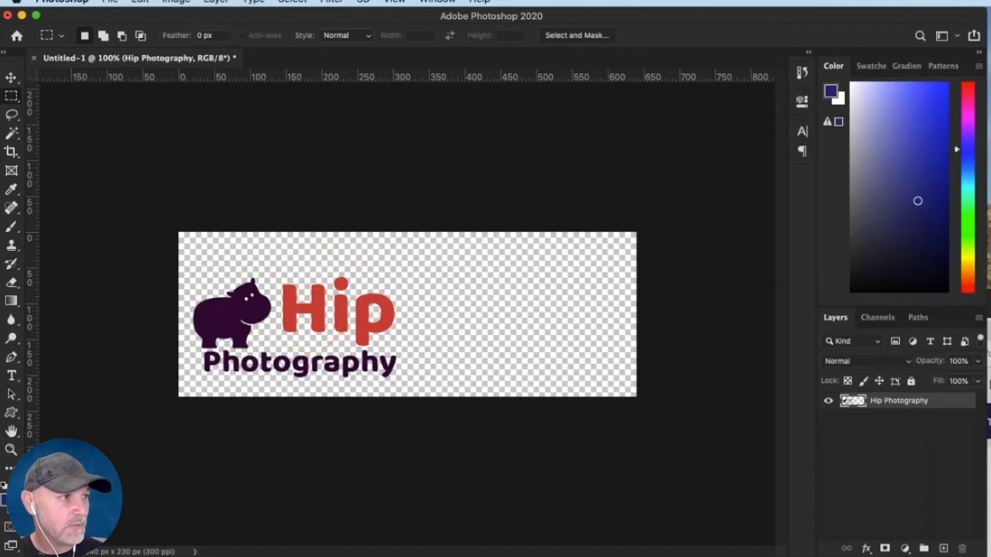
# Load the merged logo layer's pixels as a selection and crop the canvas tightly to it, deleting the cropped pixels
pyautogui.keyDown('super'); pyautogui.click(850, 401); pyautogui.keyUp('super')
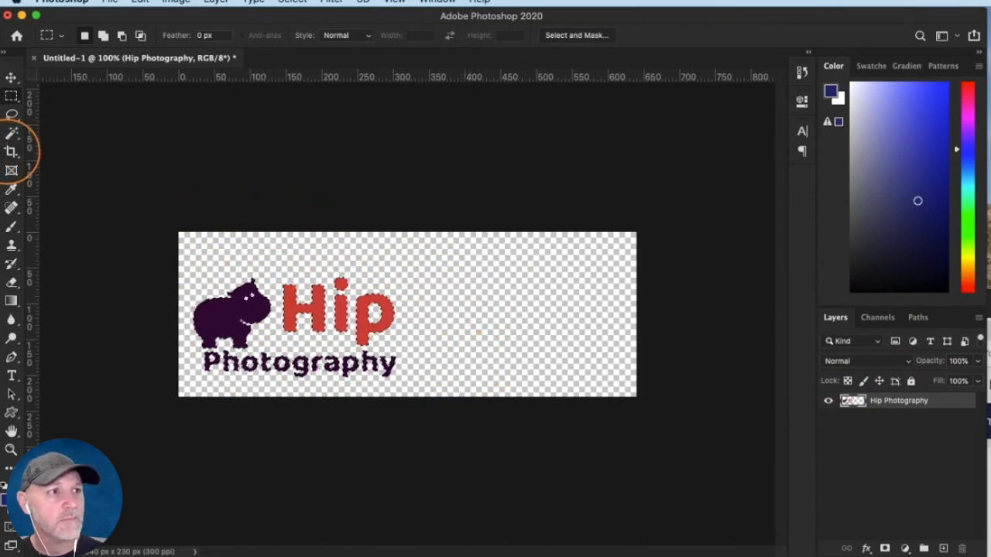
pyautogui.click(11, 152)
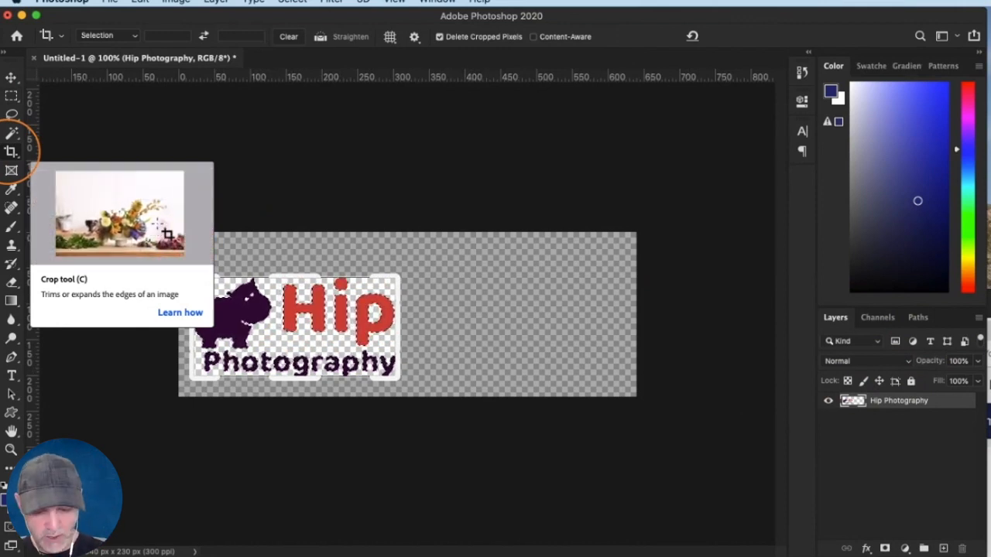
pyautogui.click(11, 150)
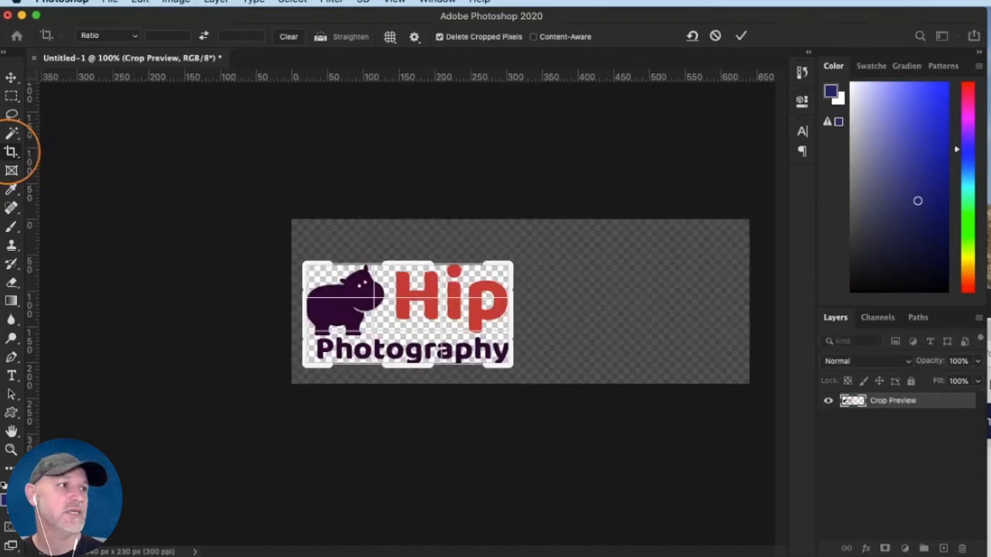
pyautogui.press('Return')
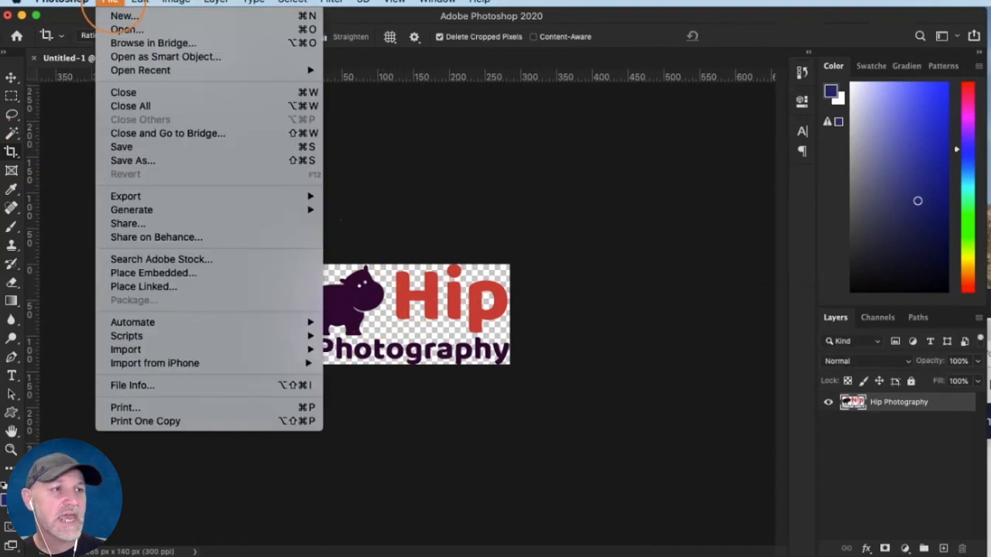
# Turn off Transparency for the PNG quick export format in the Export preferences and accept
pyautogui.moveTo(201, 196)
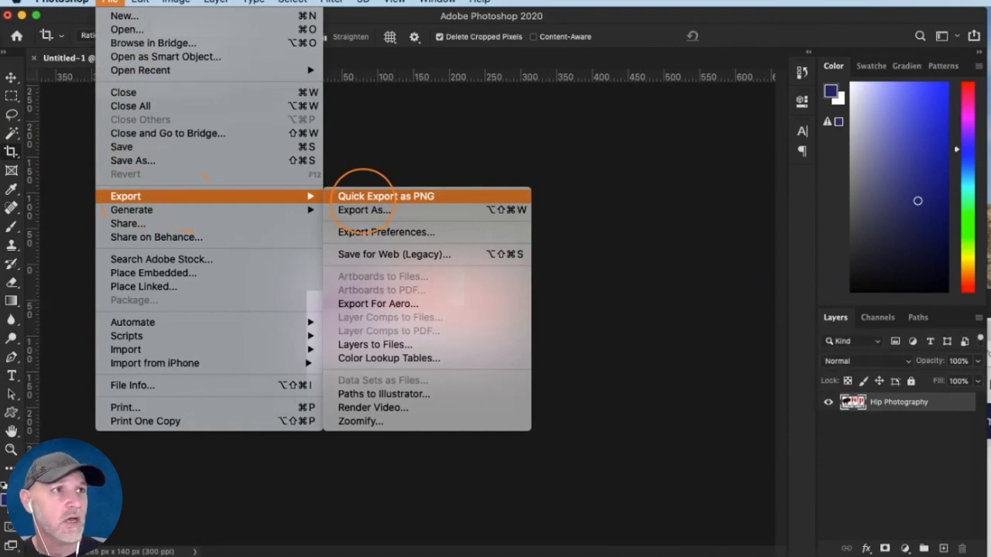
pyautogui.click(64, 2)
pyautogui.moveTo(74, 44)
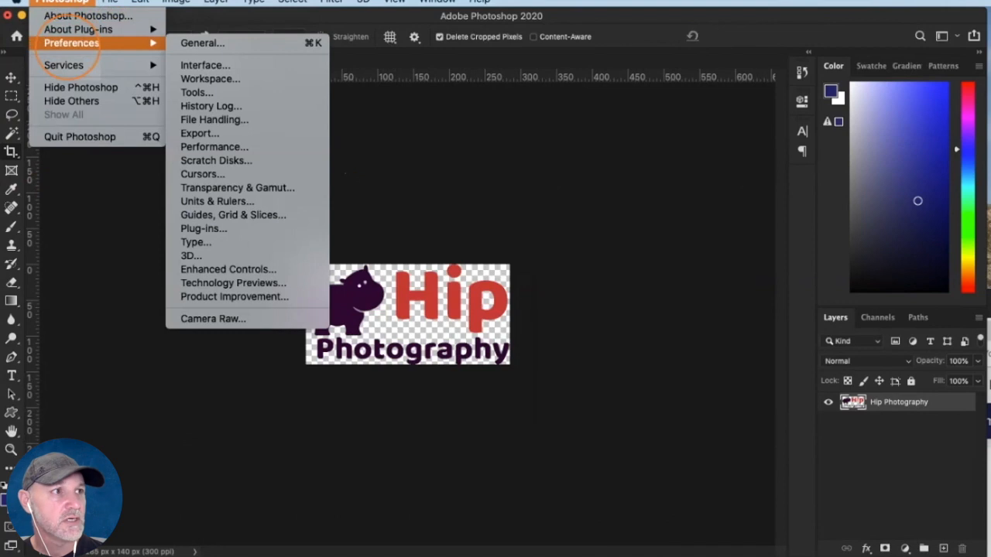
pyautogui.click(219, 131)
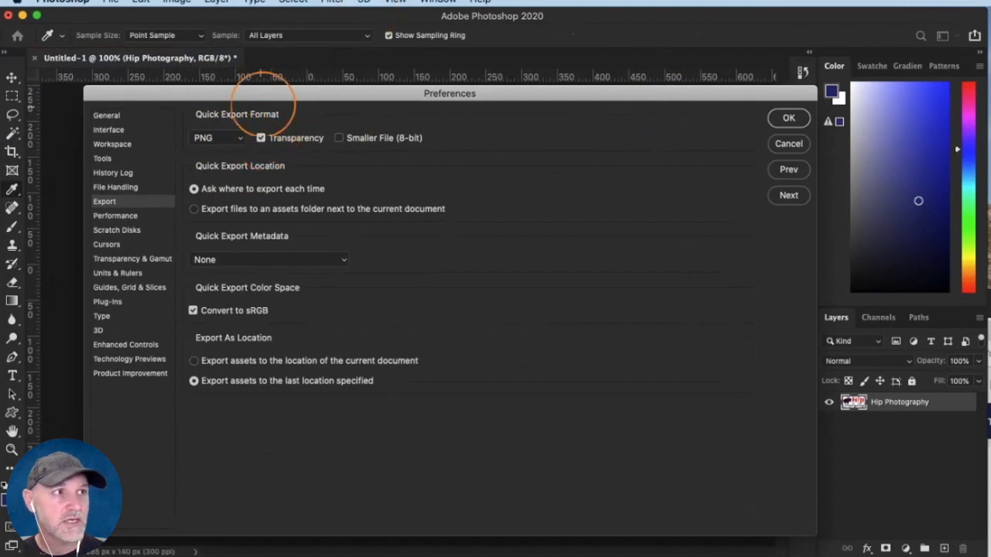
pyautogui.click(261, 138)
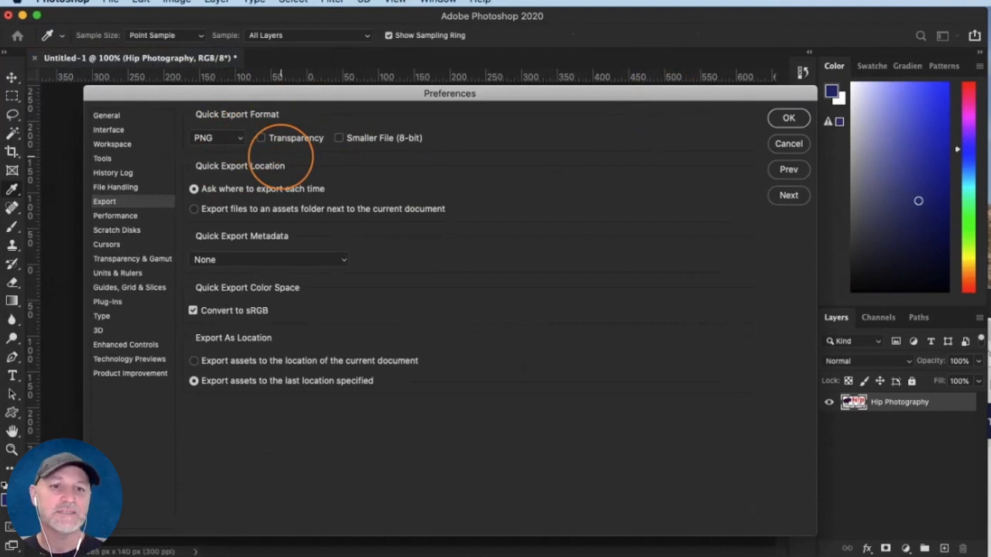
pyautogui.press('Return')
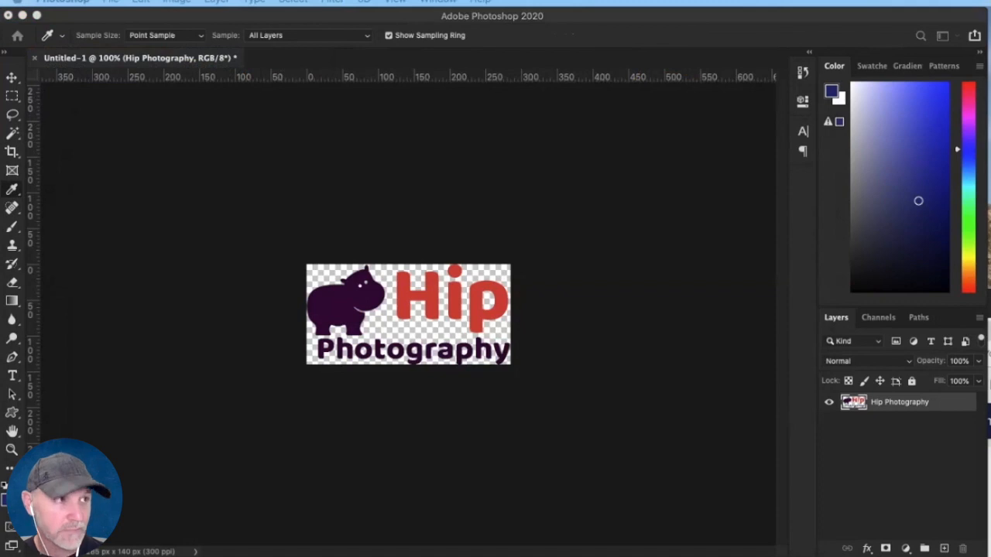
# Reopen the Export preferences and enable Transparency for the PNG quick export format
pyautogui.press('super+k')
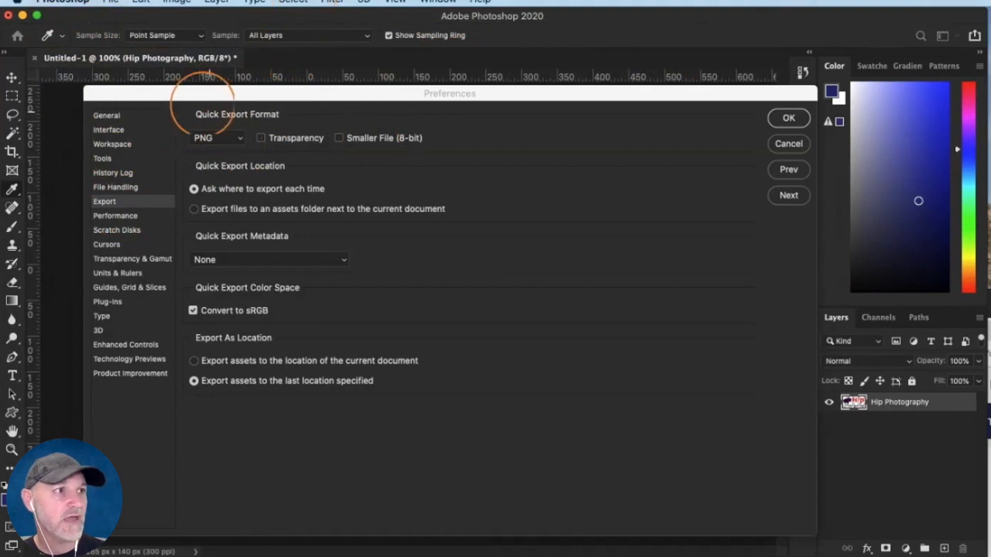
pyautogui.click(261, 138)
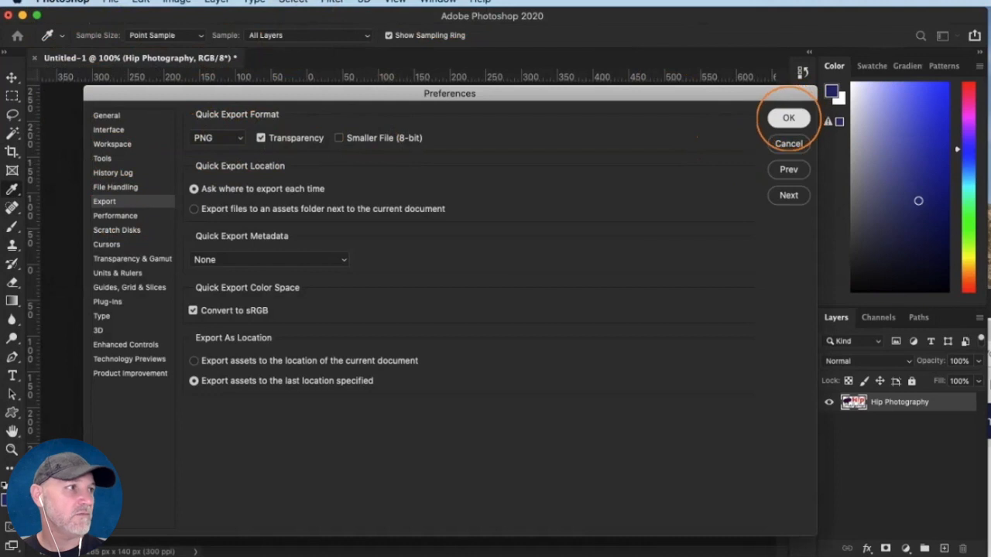
pyautogui.click(783, 117)
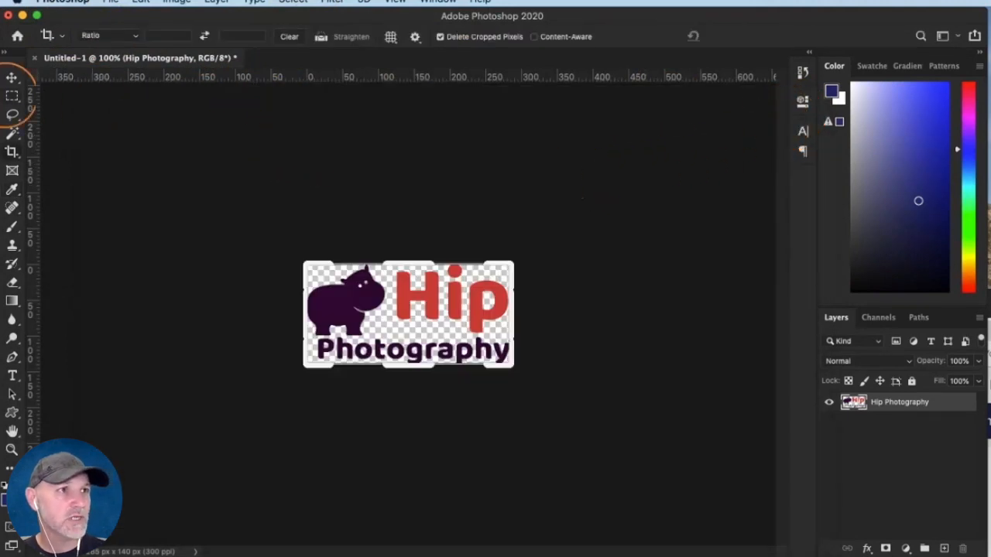
# Start a quick export of the logo as PNG and create a "ZEN logos" folder inside "Daily Disposeable Files" for it
pyautogui.click(11, 95)
pyautogui.click(112, 3)
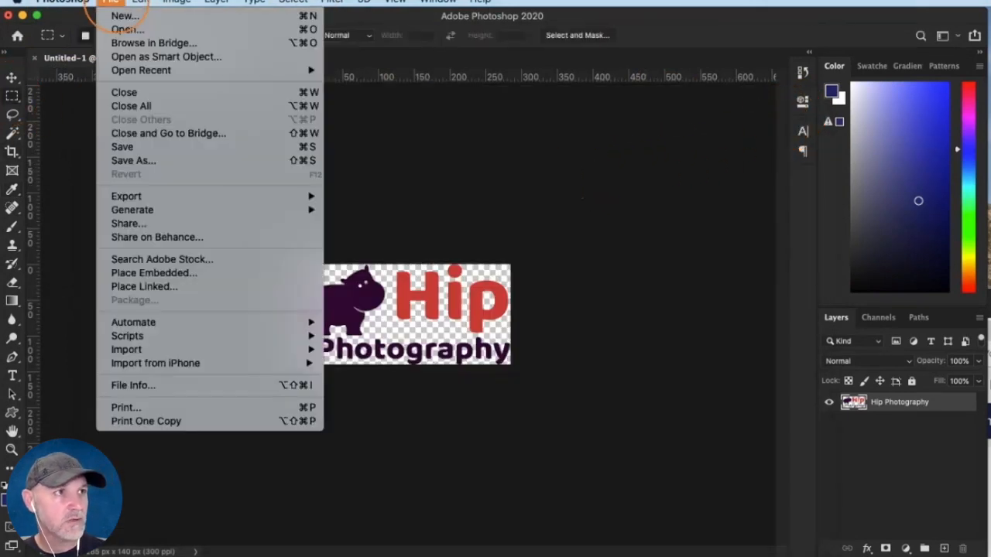
pyautogui.moveTo(164, 195)
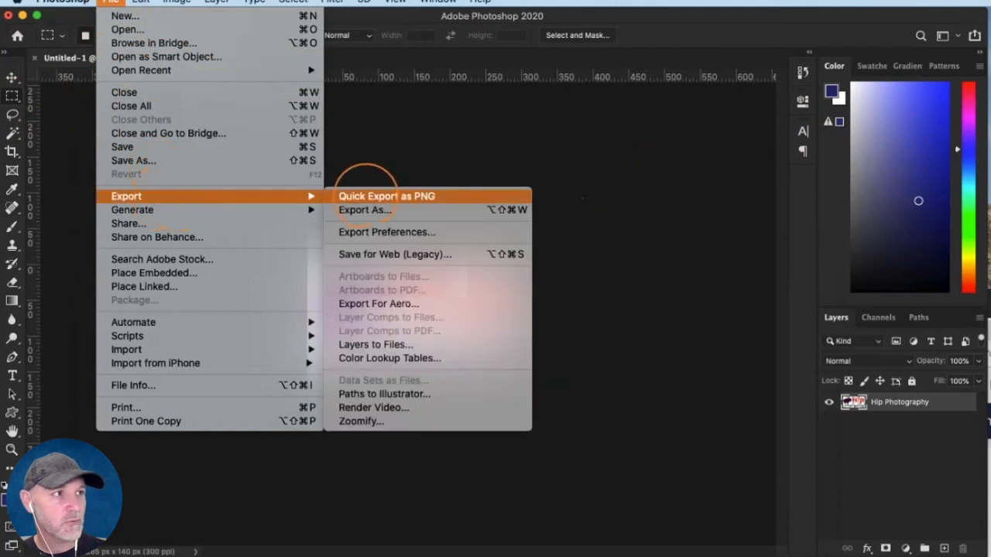
pyautogui.click(365, 196)
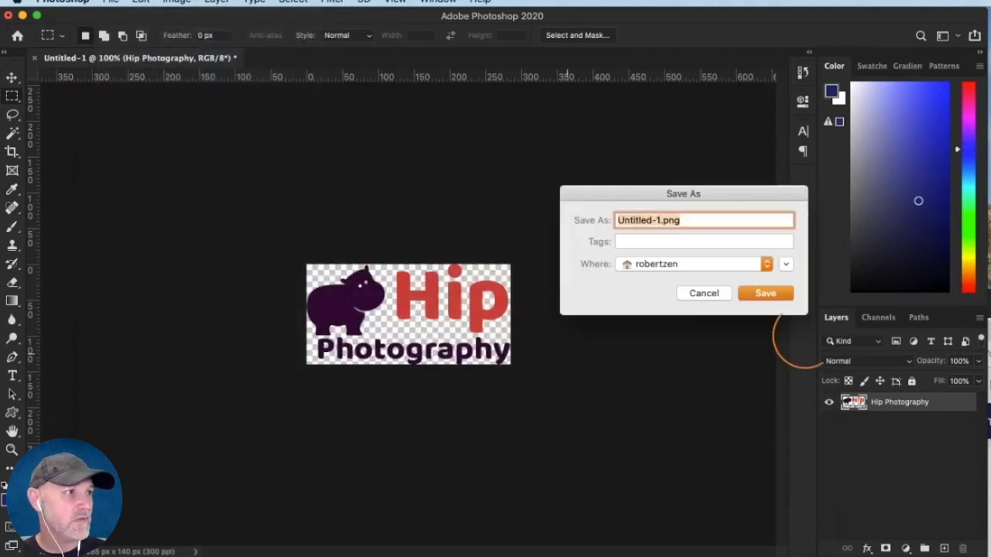
pyautogui.click(758, 264)
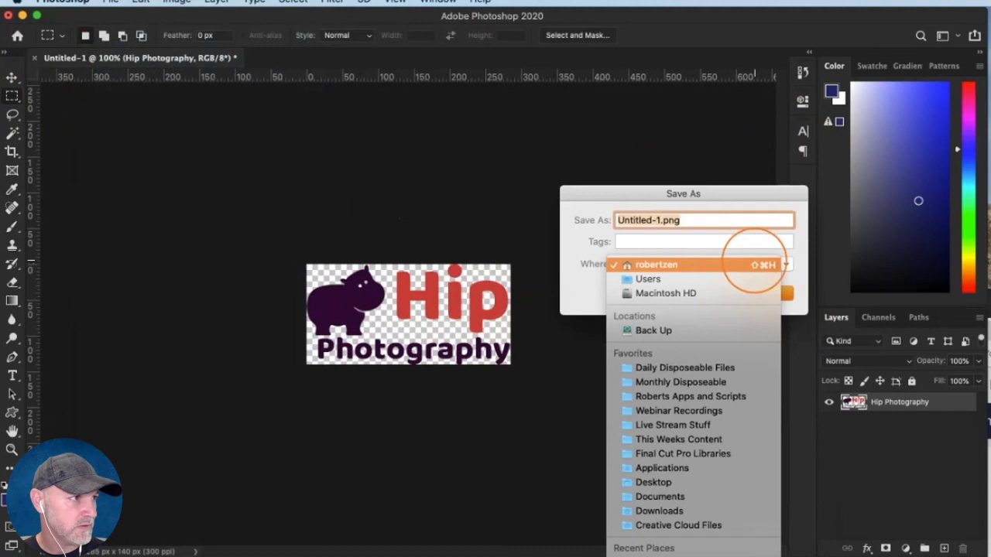
pyautogui.click(685, 368)
pyautogui.click(786, 263)
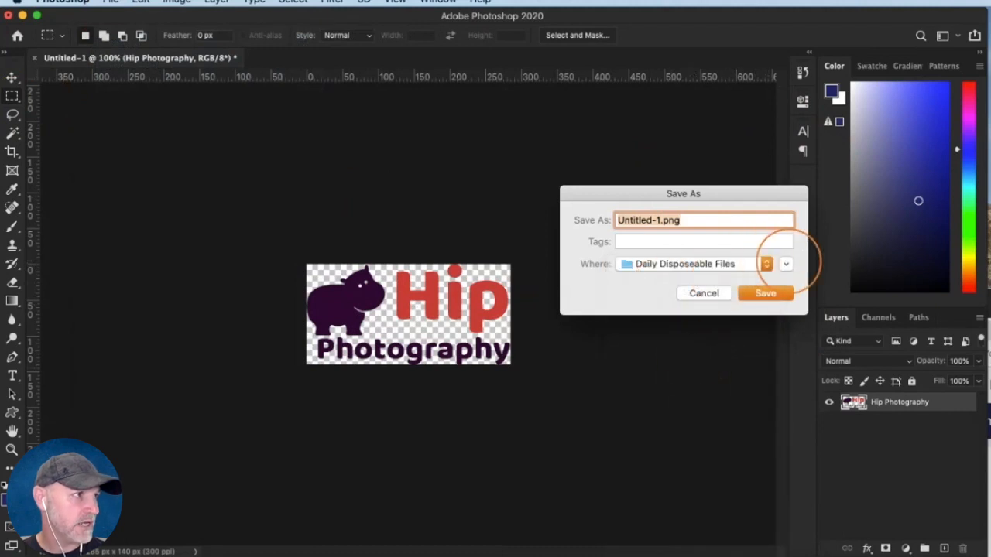
pyautogui.click(424, 507)
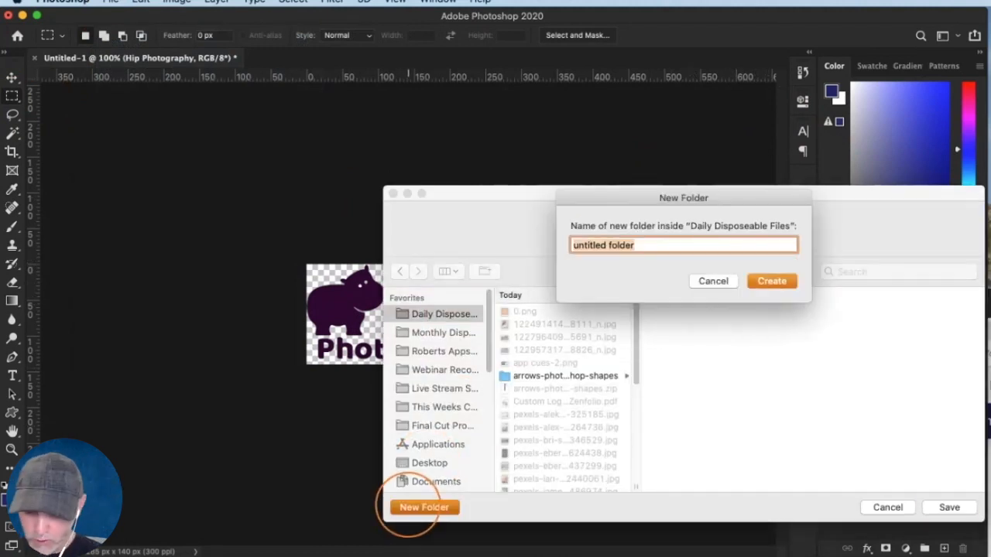
pyautogui.write('ZEN ')
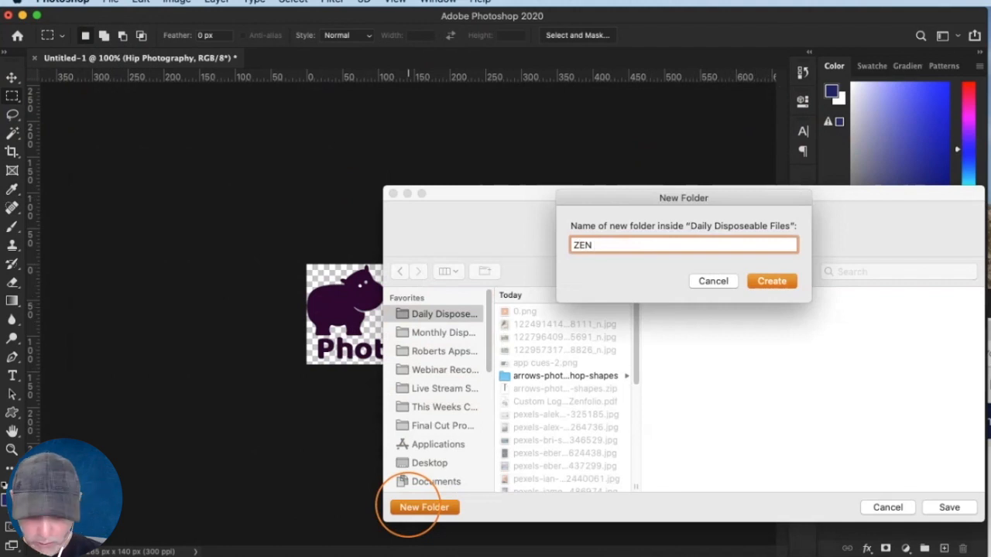
pyautogui.write('logos')
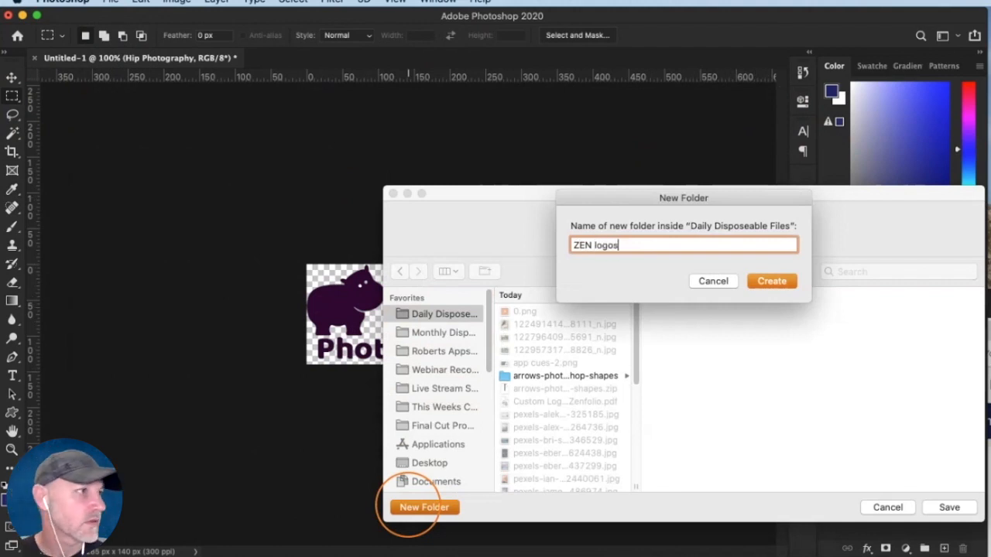
pyautogui.click(772, 281)
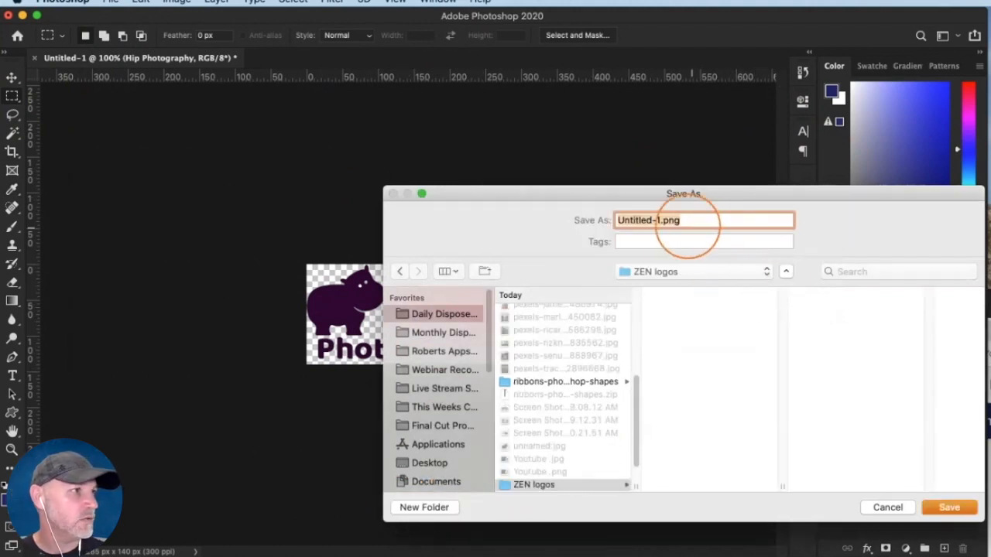
# Name the exported logo HomePage.png and save it in the "ZEN logos" folder
pyautogui.click(650, 221)
pyautogui.moveTo(669, 222); pyautogui.dragTo(606, 221)
pyautogui.write('HomePage')
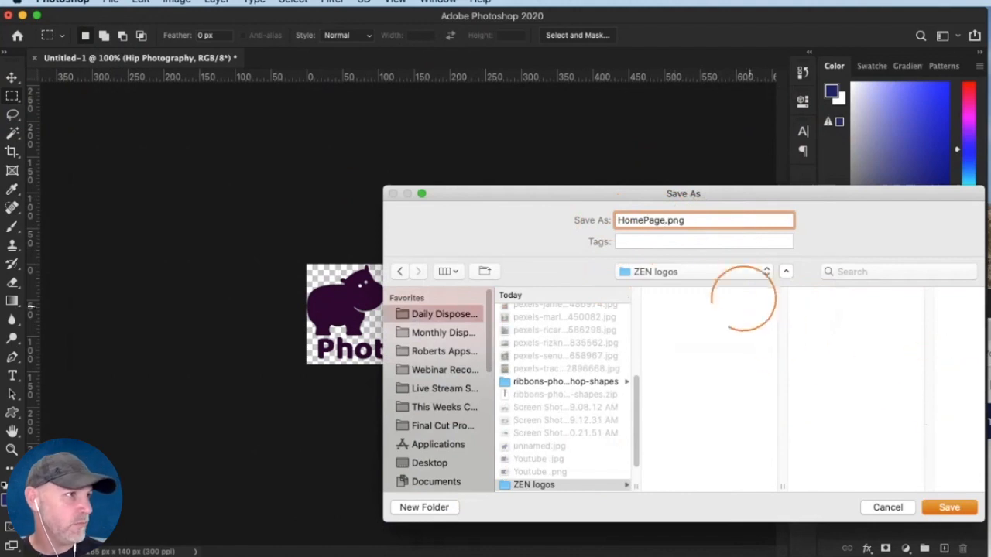
pyautogui.click(948, 507)
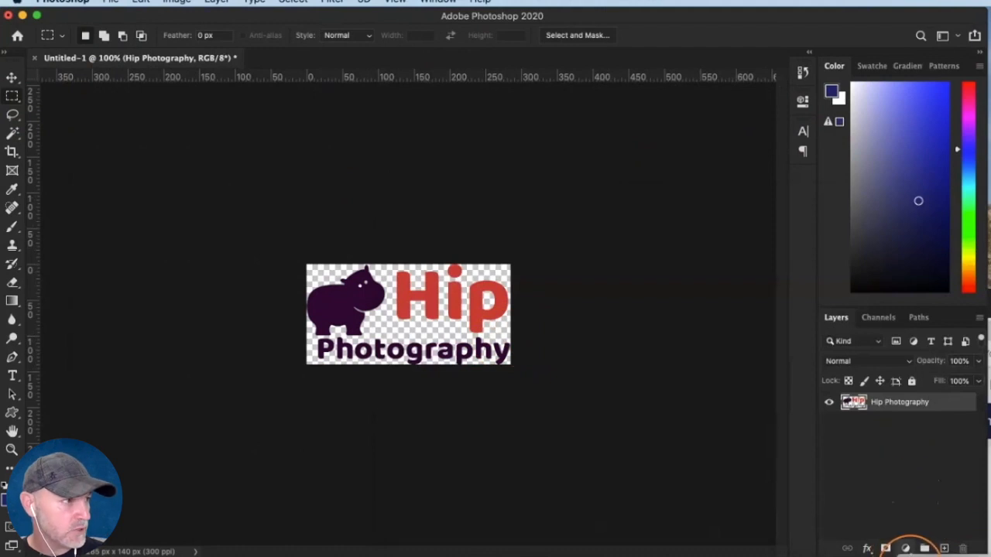
# Add a near-white solid colour fill layer beneath the "Hip Photography" logo layer and hide it
pyautogui.click(905, 547)
pyautogui.moveTo(445, 232); pyautogui.dragTo(271, 194)
pyautogui.click(592, 185)
pyautogui.moveTo(964, 409); pyautogui.dragTo(952, 445)
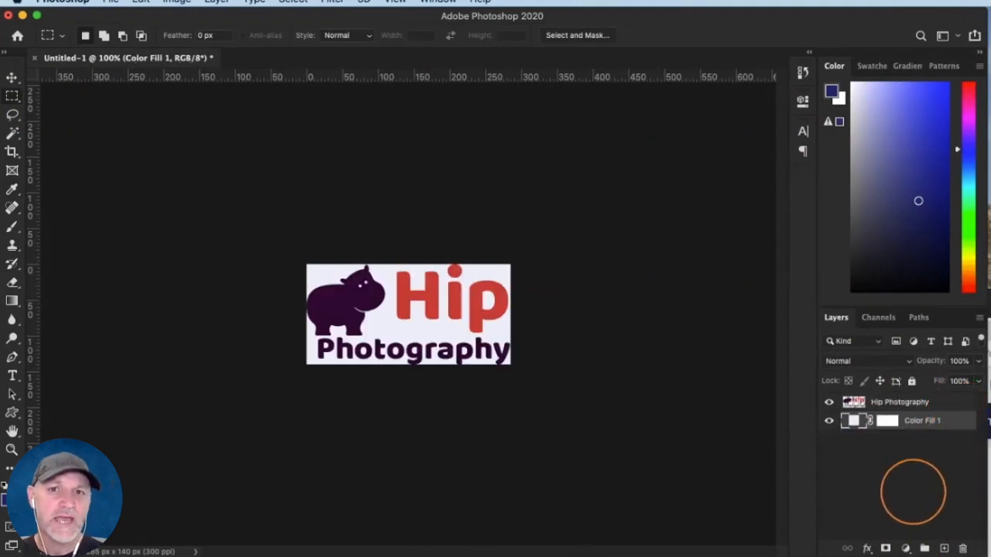
pyautogui.click(828, 421)
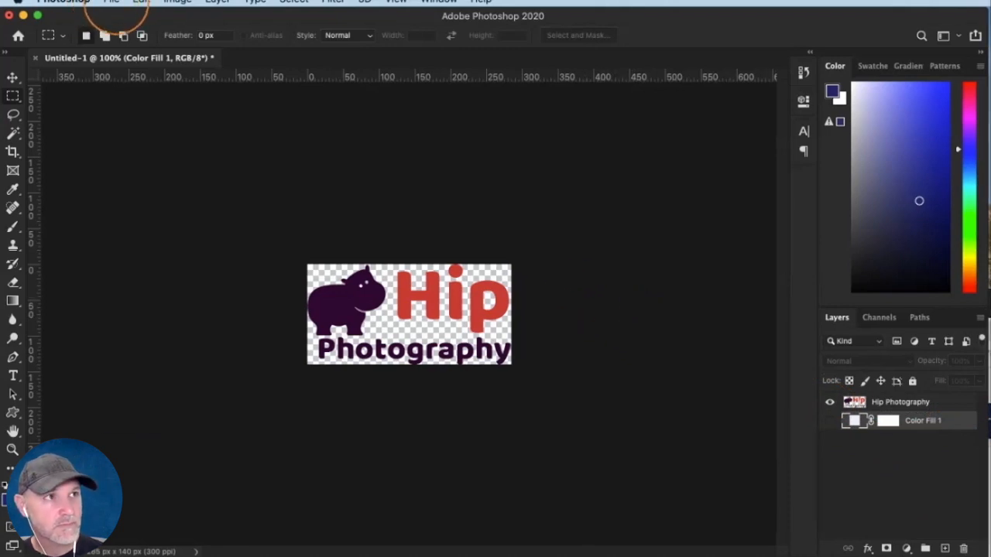
# Try the logo in Save for Web (Legacy) as PNG-24, and leave the export without saving
pyautogui.click(113, 2)
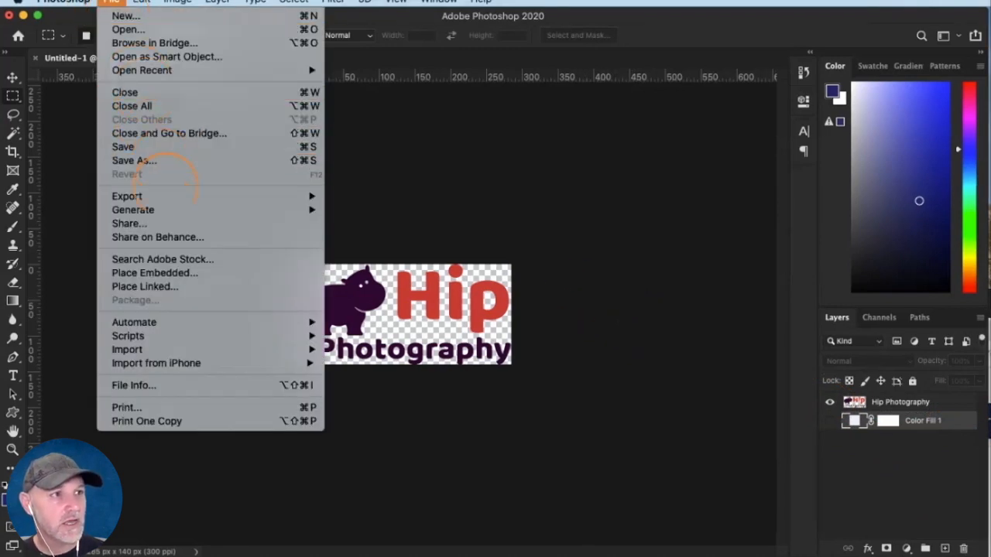
pyautogui.moveTo(151, 196)
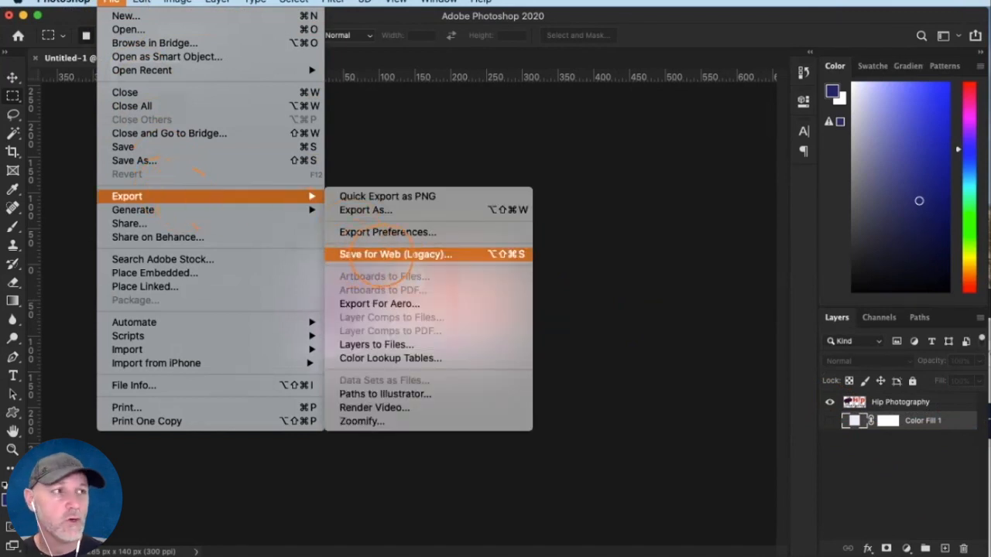
pyautogui.click(383, 256)
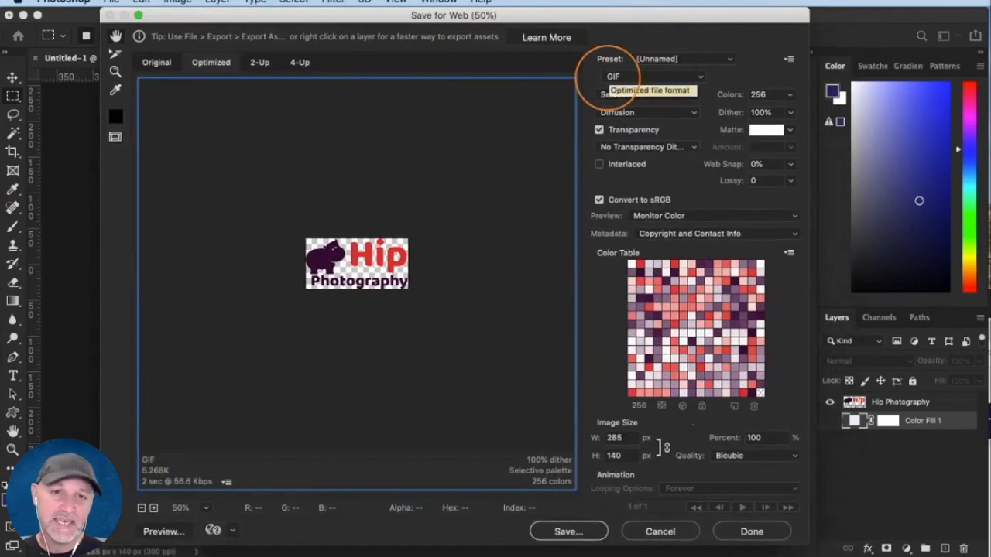
pyautogui.click(610, 76)
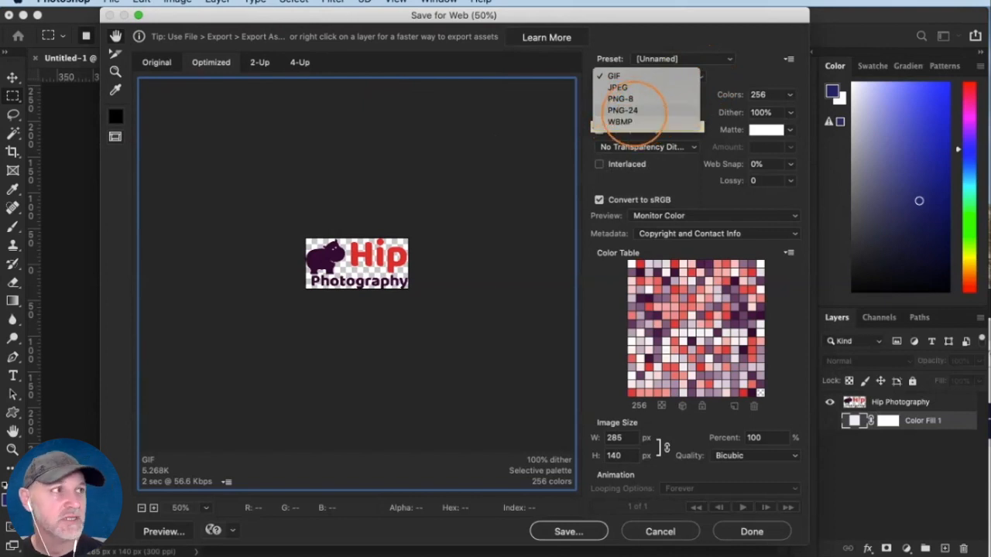
pyautogui.click(622, 109)
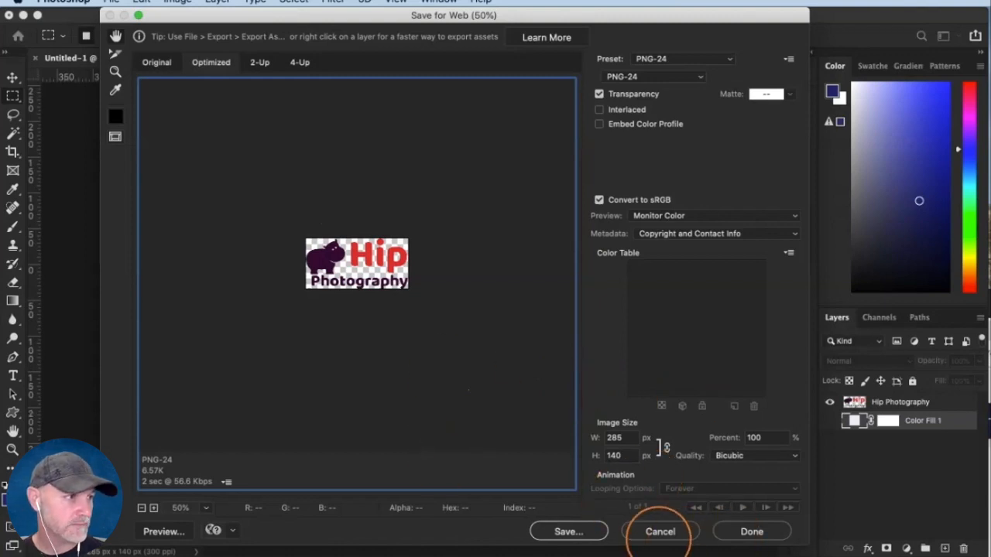
pyautogui.click(659, 532)
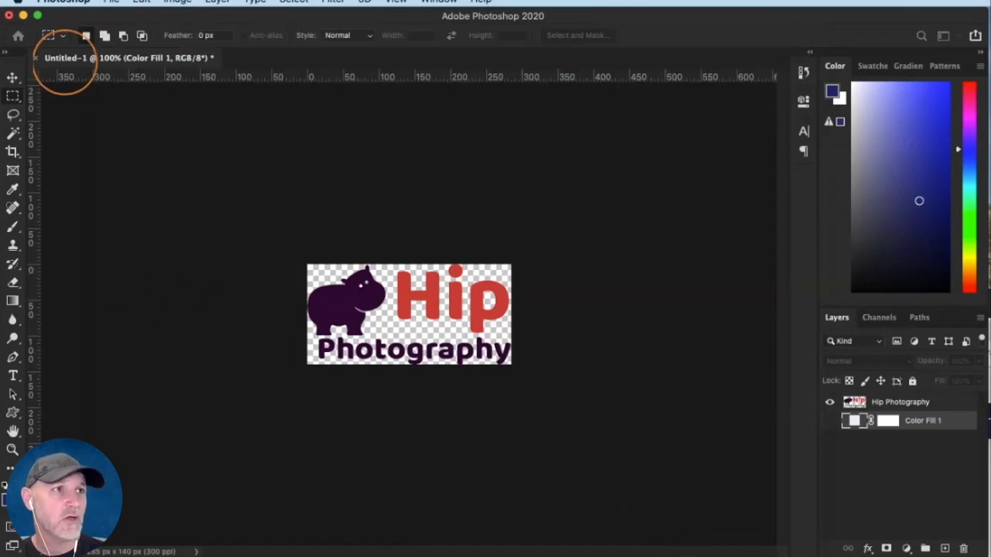
# Close the current logo document without saving it and start setting up a new document
pyautogui.click(35, 57)
pyautogui.click(633, 281)
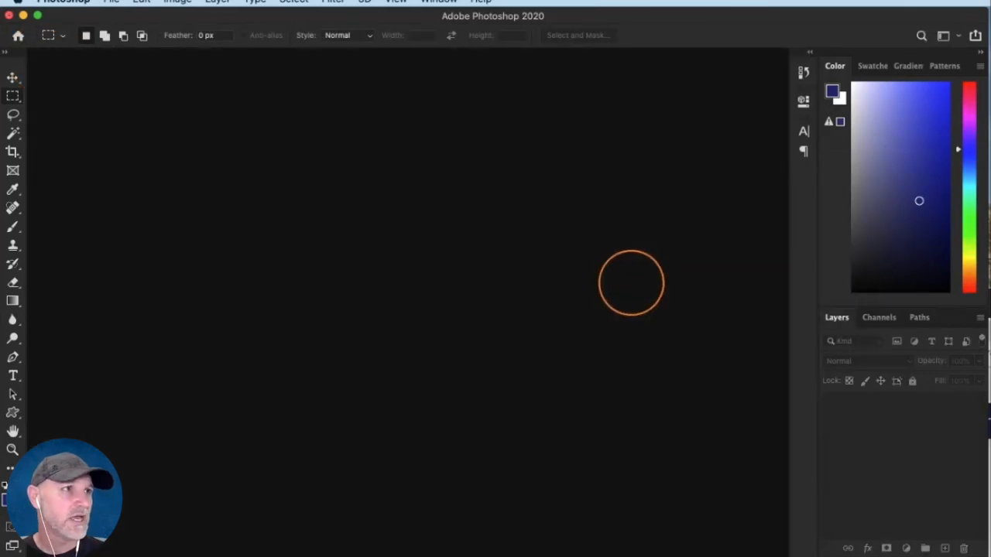
pyautogui.click(111, 3)
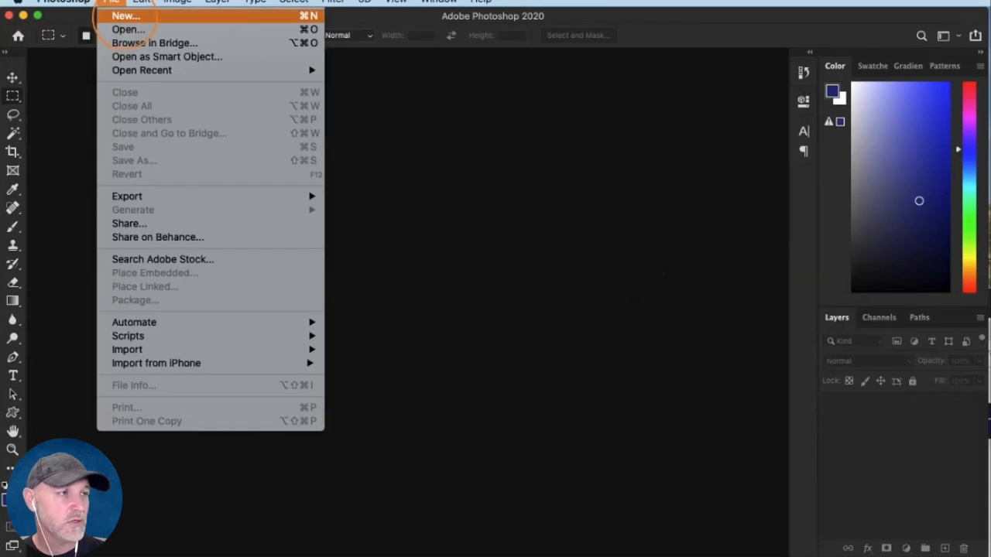
pyautogui.click(122, 11)
# Switch to Chrome and open Zenfolio's Customize Website page in a new browser tab
pyautogui.moveTo(858, 61); pyautogui.dragTo(510, 13)
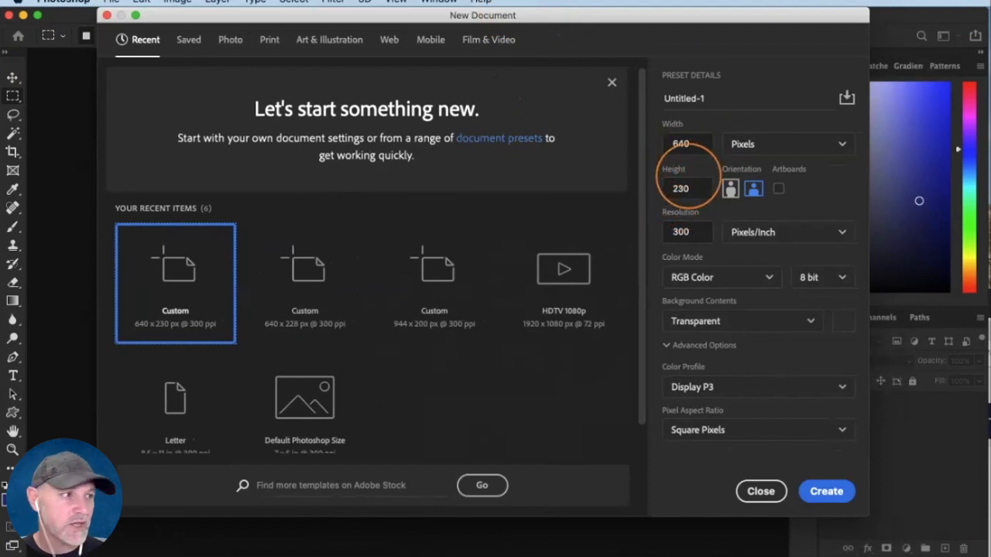
pyautogui.moveTo(990, 333); pyautogui.dragTo(817, 11)
pyautogui.moveTo(445, 133)
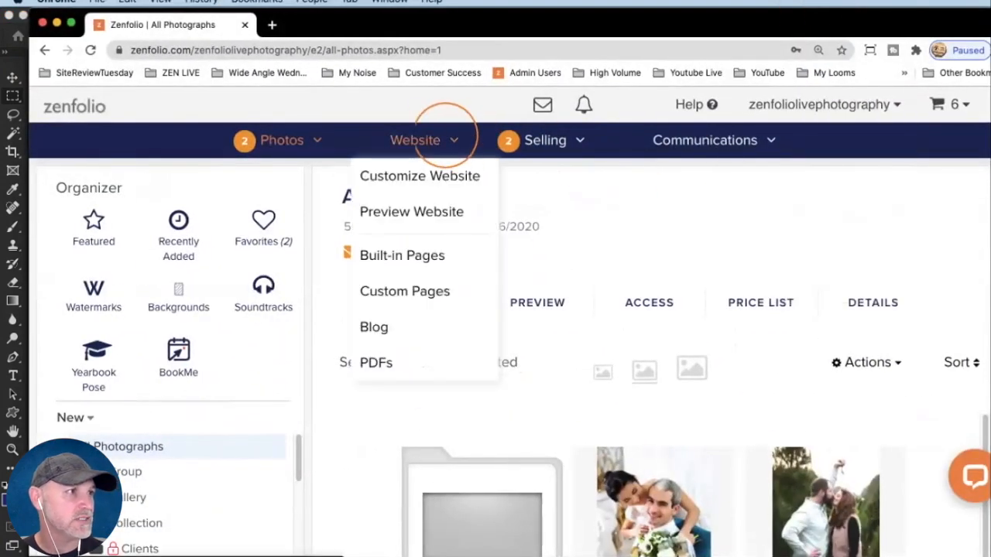
pyautogui.rightClick(422, 176)
pyautogui.click(511, 185)
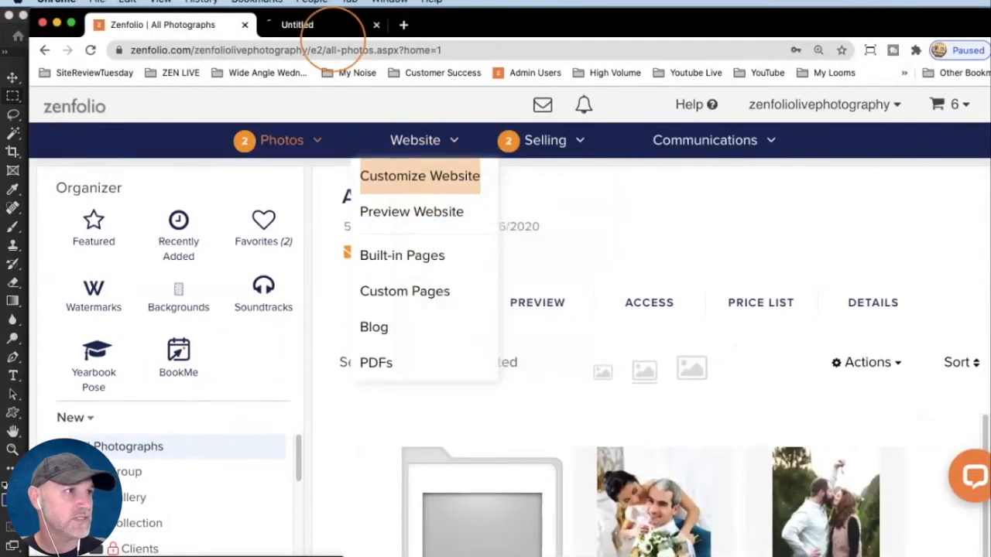
pyautogui.click(313, 27)
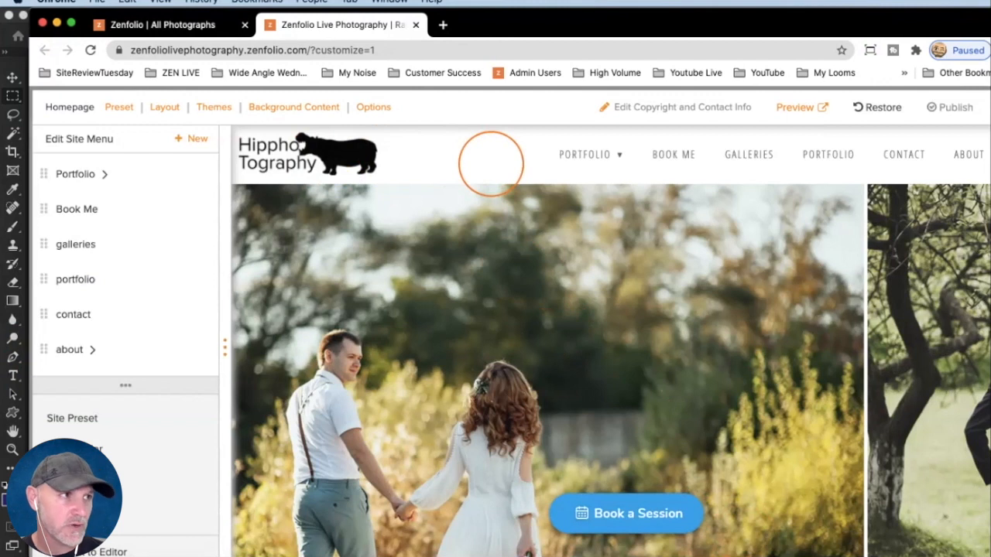
# Check the header height in the Site Header layout settings and leave without changing anything
pyautogui.moveTo(570, 172)
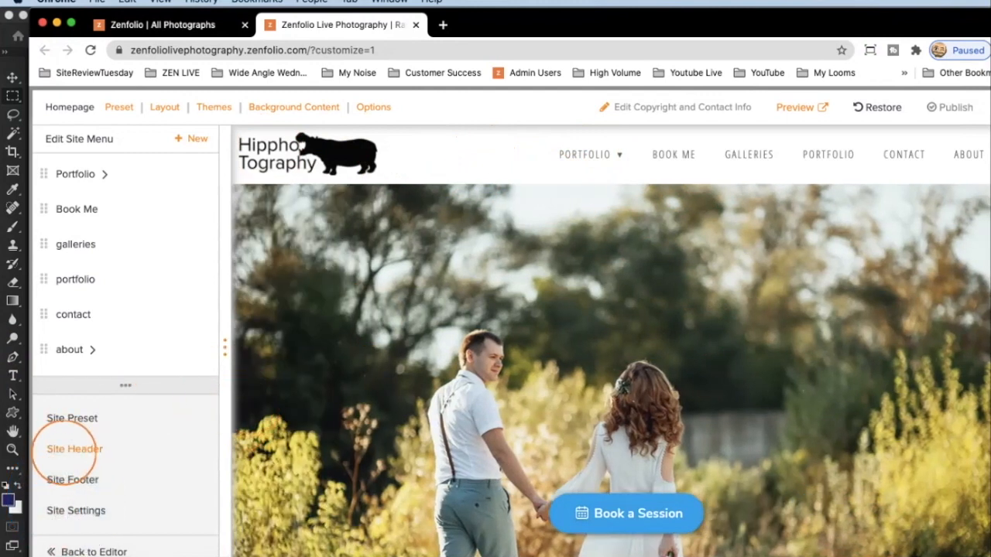
pyautogui.click(66, 450)
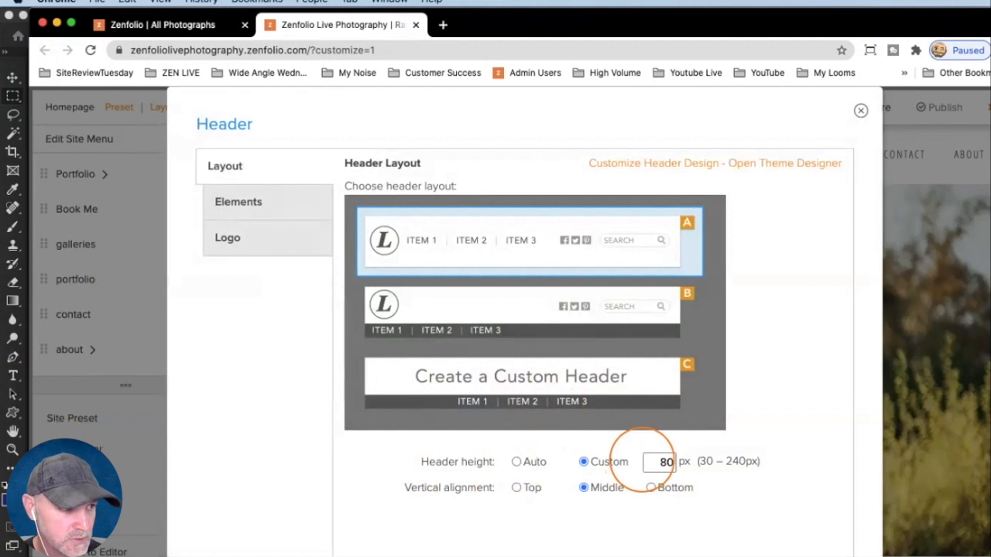
pyautogui.scroll(-2, 828, 240)
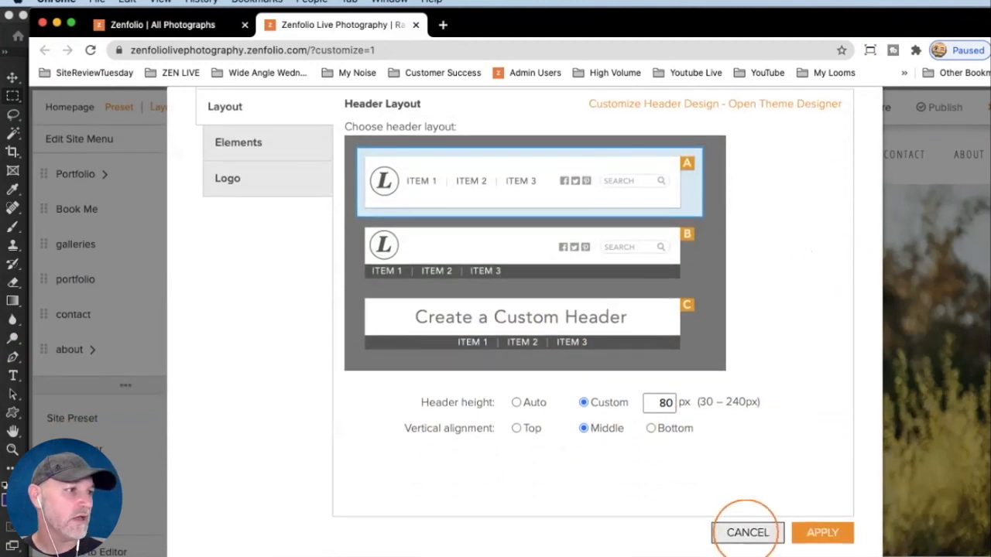
pyautogui.click(747, 533)
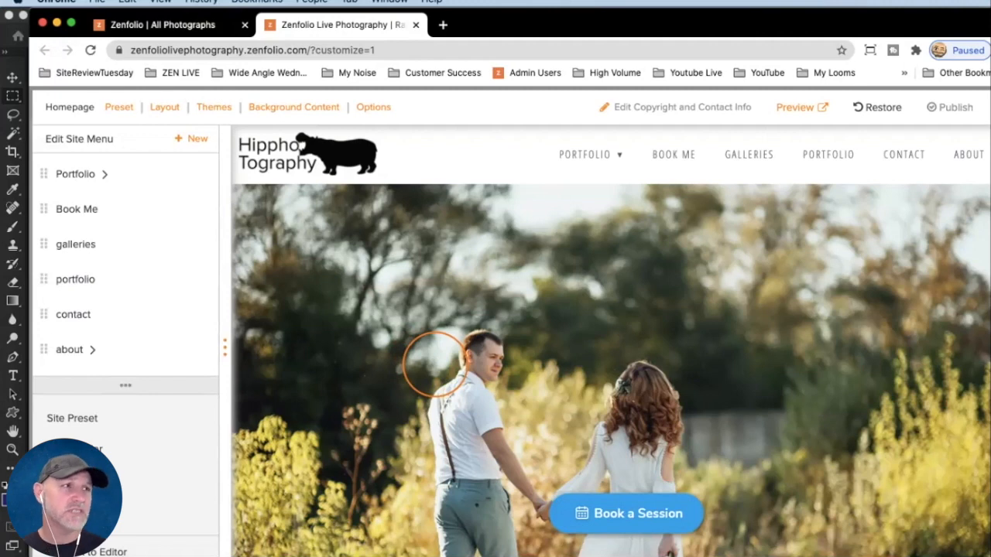
# Switch back to Photoshop and create the new transparent document at 640 x 80 px and 300 pixels/inch
pyautogui.moveTo(482, 26); pyautogui.dragTo(532, 556)
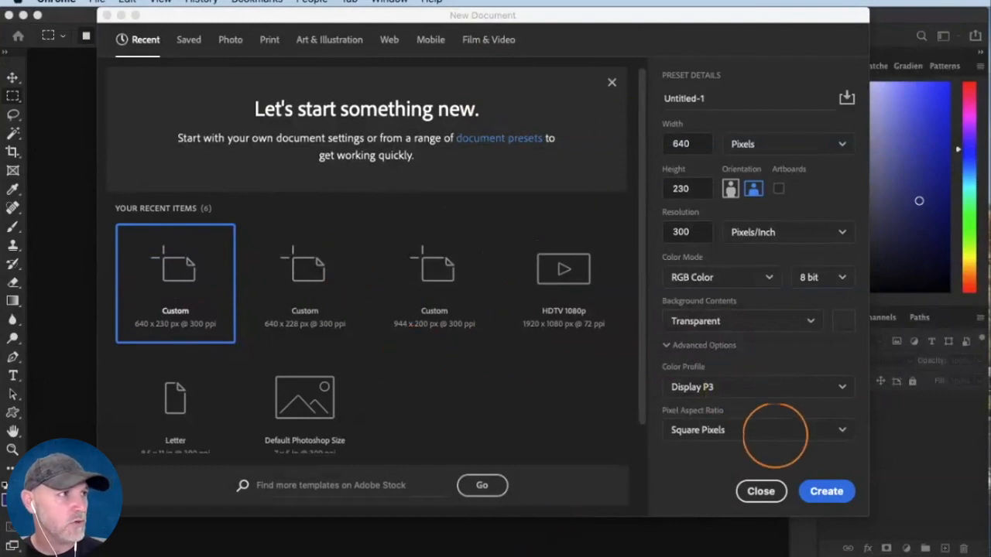
pyautogui.click(681, 188)
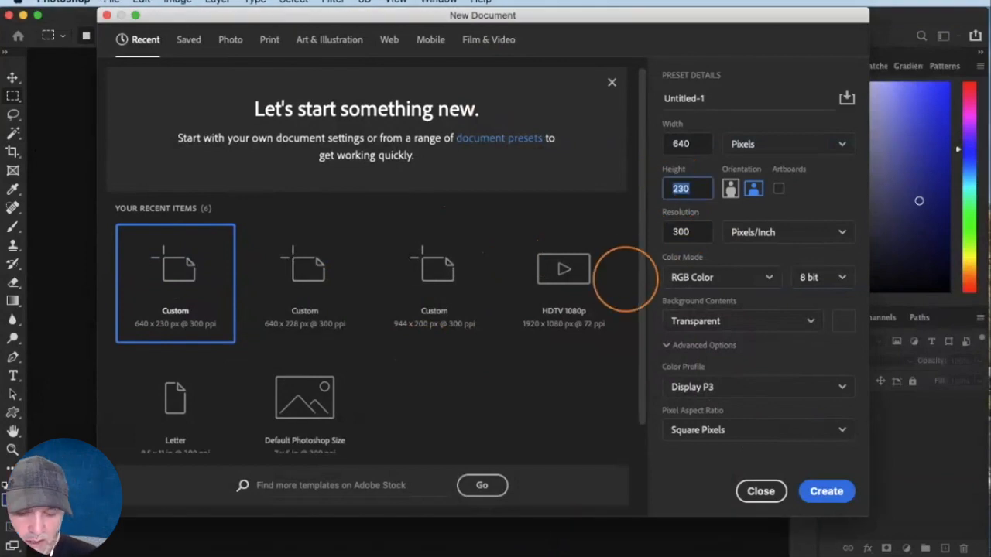
pyautogui.doubleClick(678, 145)
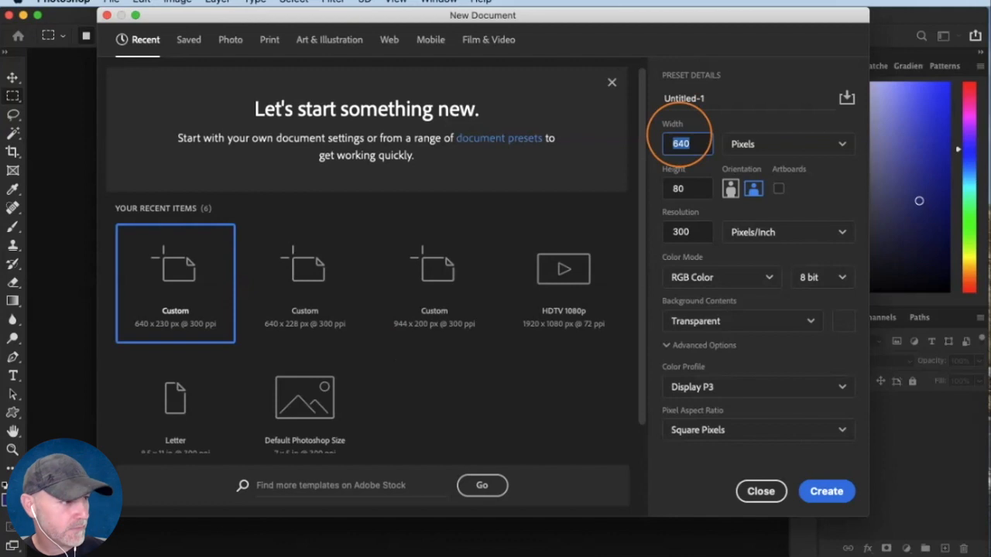
pyautogui.click(822, 489)
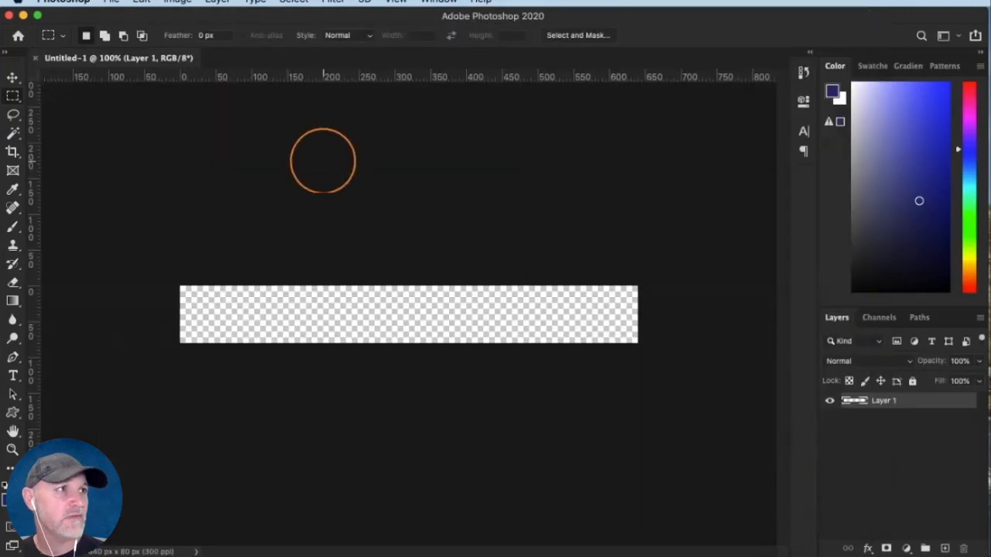
# Add a guide layout of 4 columns and 4 rows without margins to the canvas
pyautogui.click(393, 3)
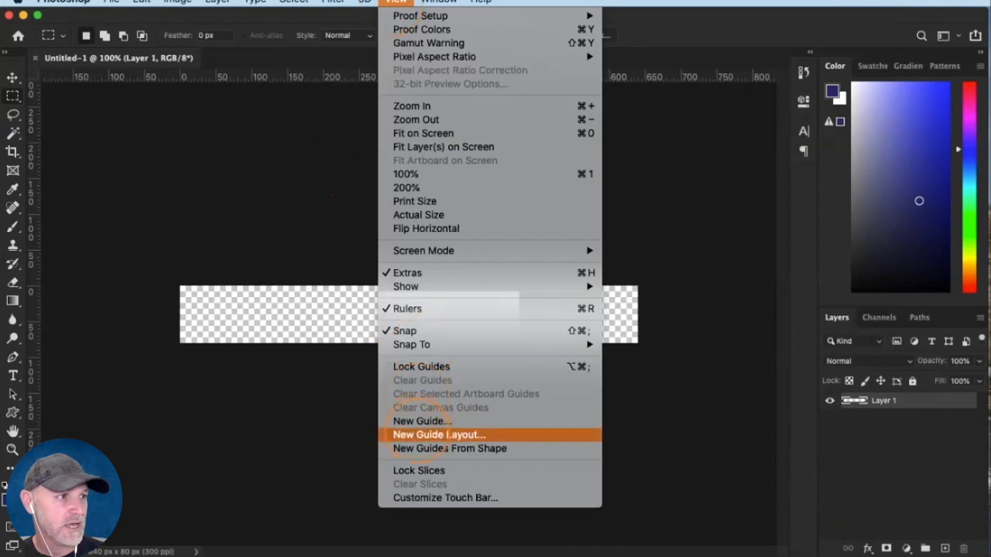
pyautogui.click(418, 434)
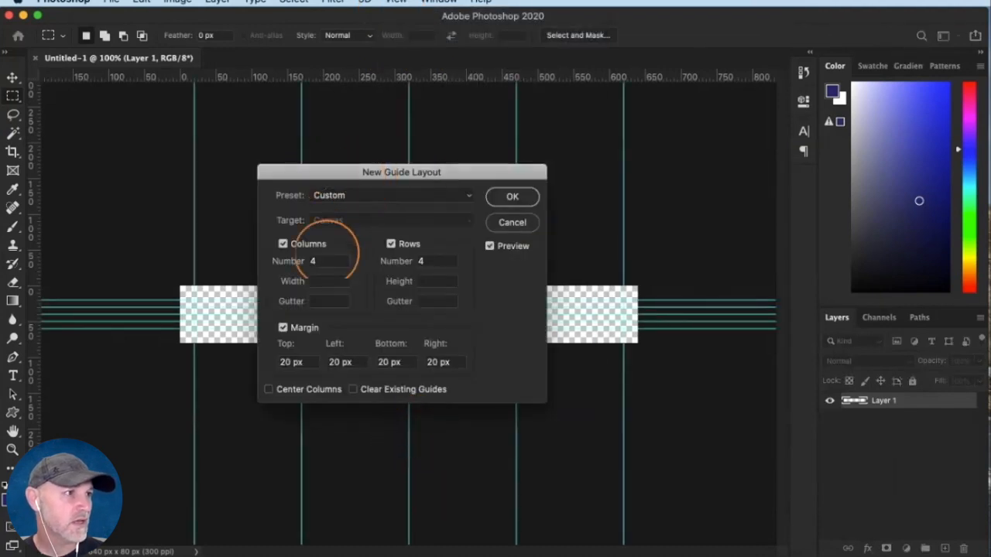
pyautogui.click(283, 327)
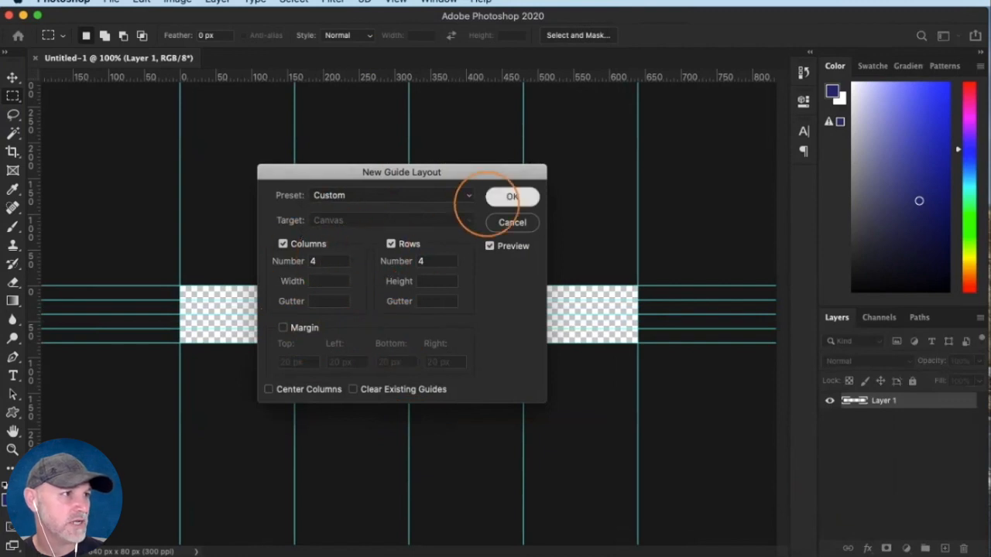
pyautogui.click(507, 197)
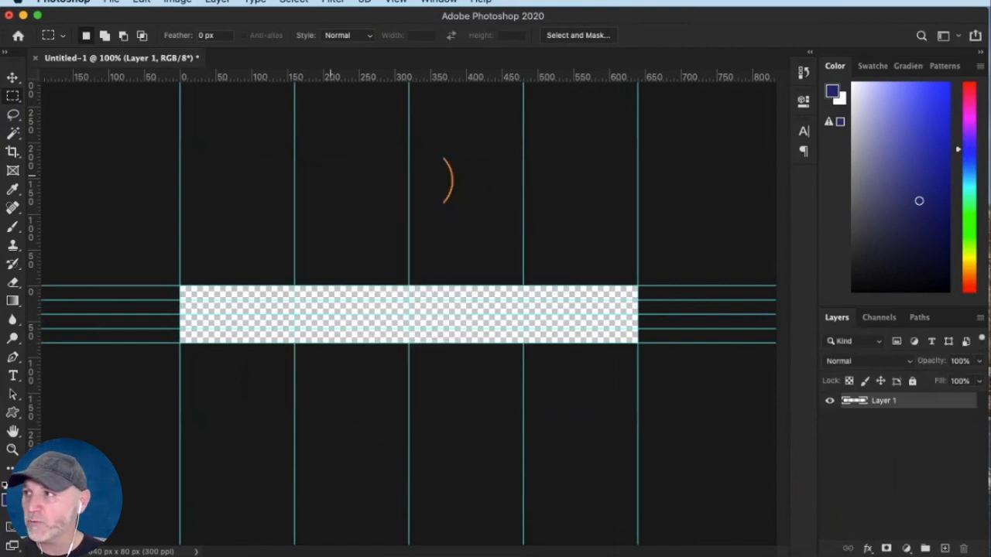
# Place the hippo image on the canvas, select its purple body with the Magic Wand and add a solid colour fill layer over it
pyautogui.moveTo(619, 4); pyautogui.dragTo(299, 315)
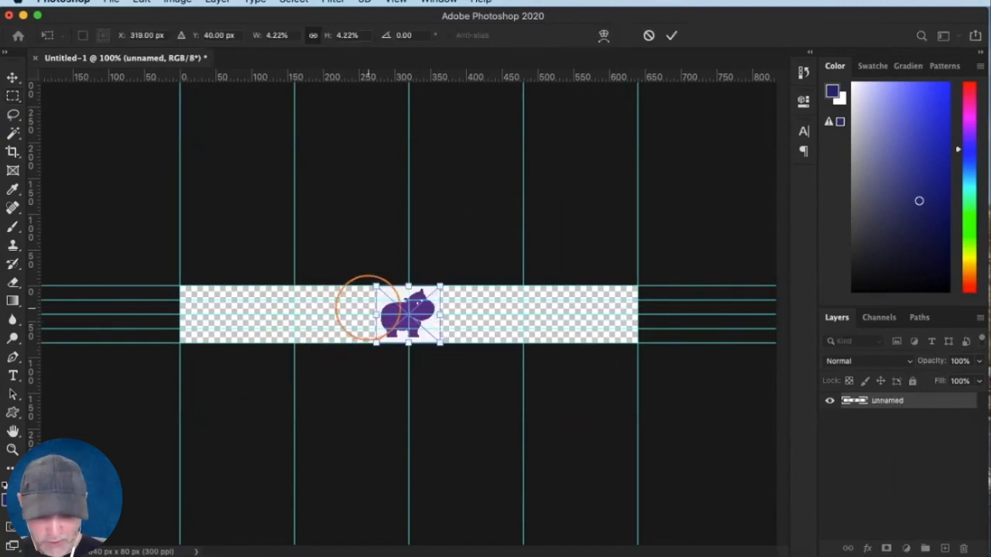
pyautogui.press('Return')
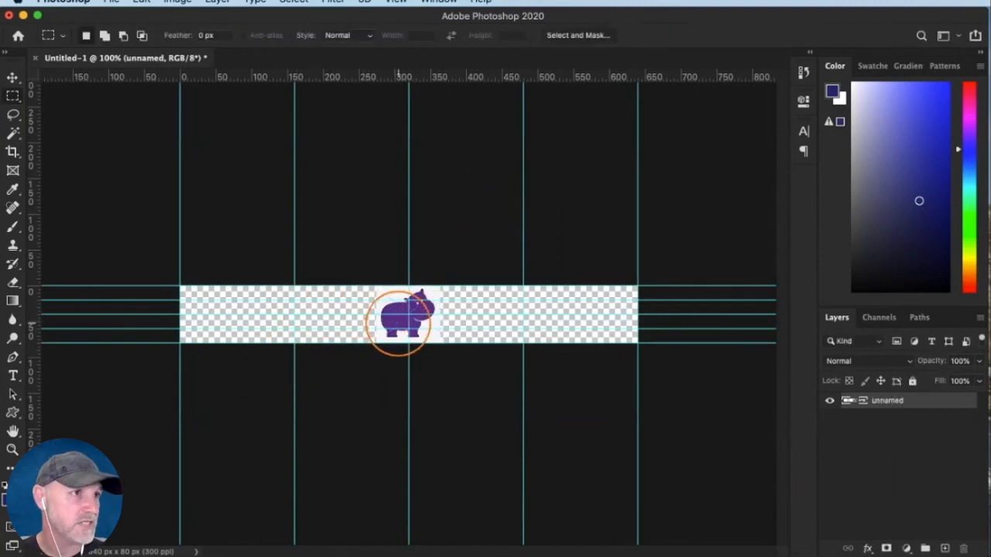
pyautogui.click(12, 132)
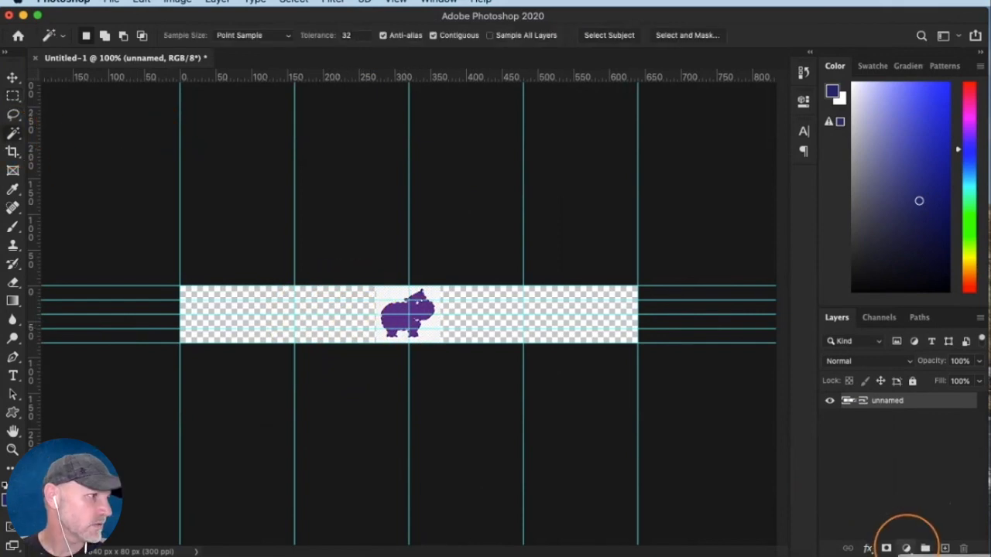
pyautogui.click(918, 555)
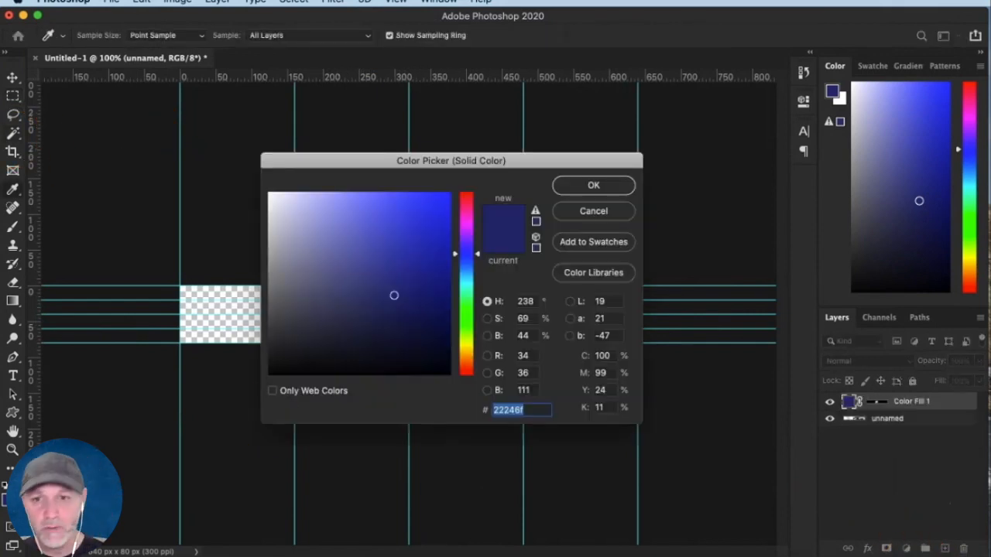
pyautogui.press('Return')
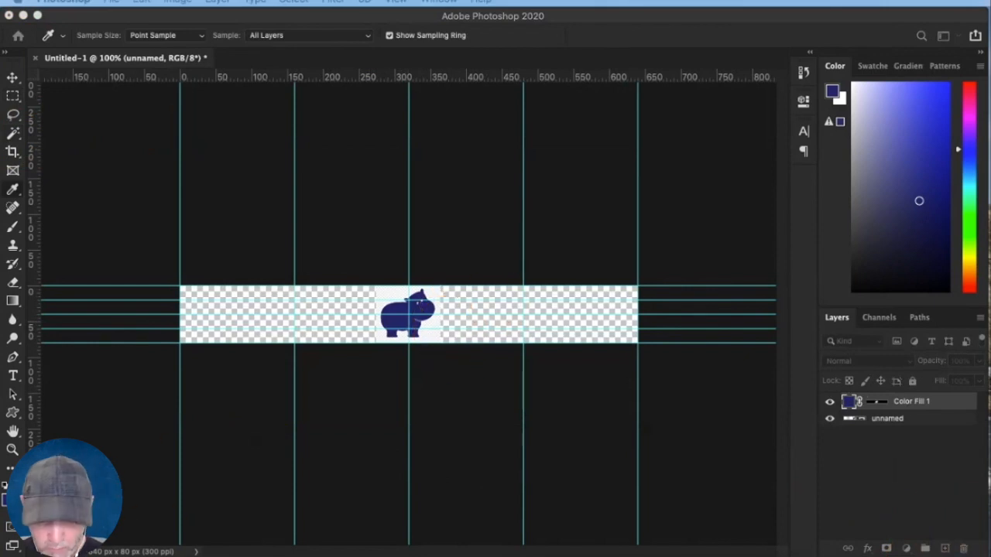
# Change the hippo's solid colour fill to #330136
pyautogui.doubleClick(849, 402)
pyautogui.click(538, 411)
pyautogui.hotkey('ctrl', 'v')
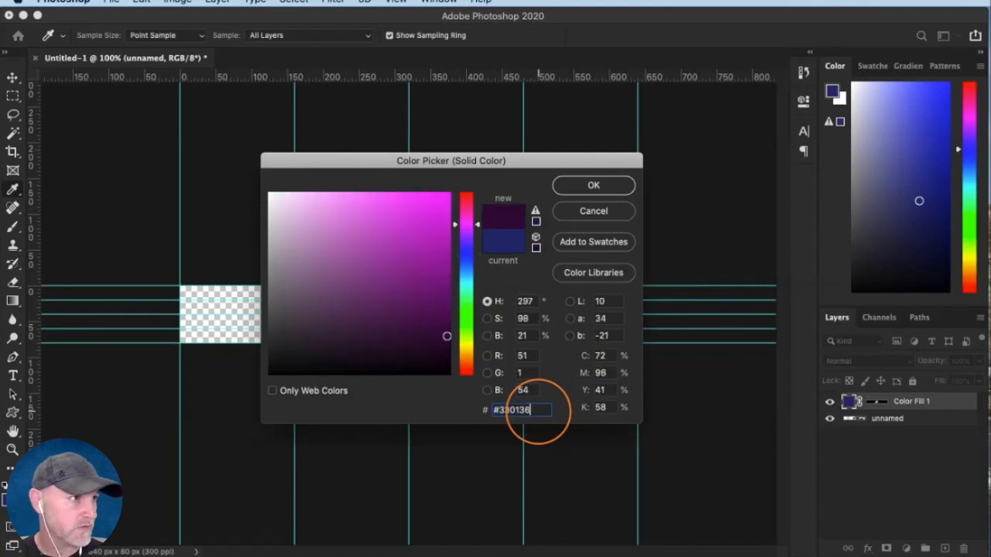
pyautogui.click(593, 185)
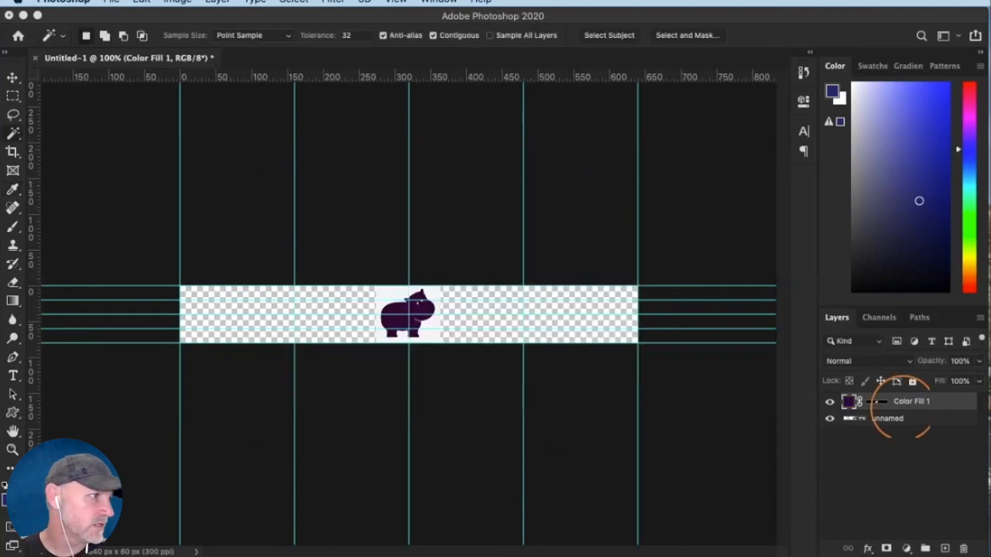
# Delete the original placed hippo image layer beneath the colour fill layer
pyautogui.click(905, 418)
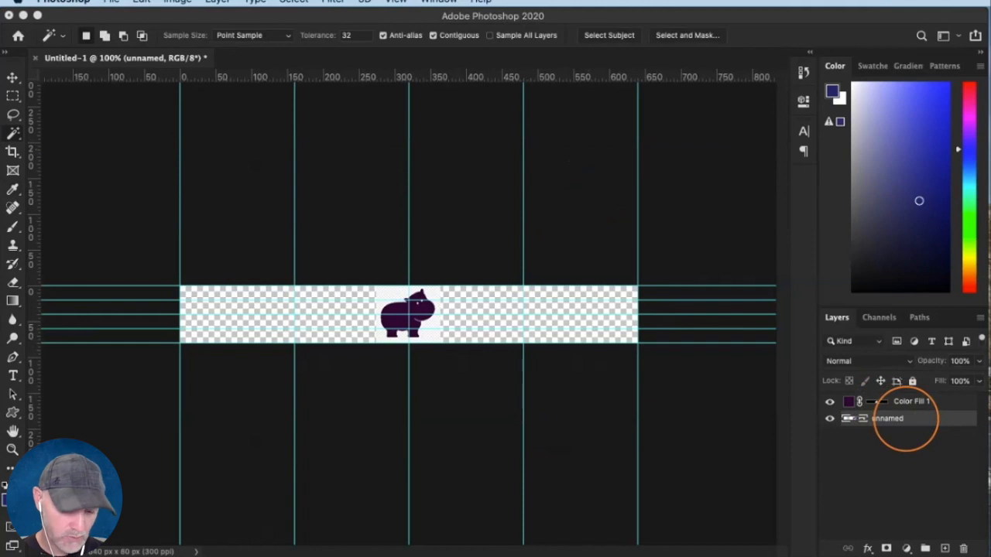
pyautogui.press('BackSpace')
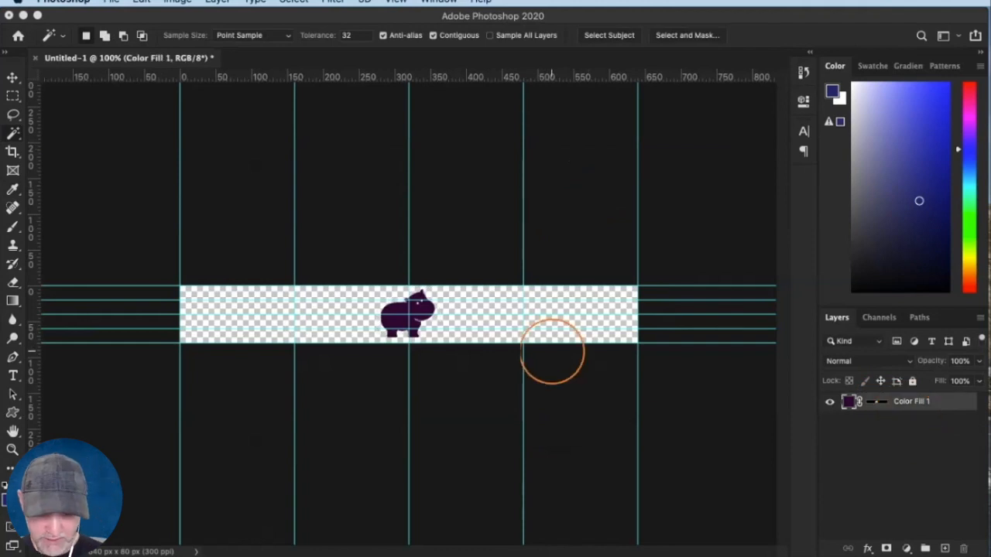
pyautogui.press('super+equal')
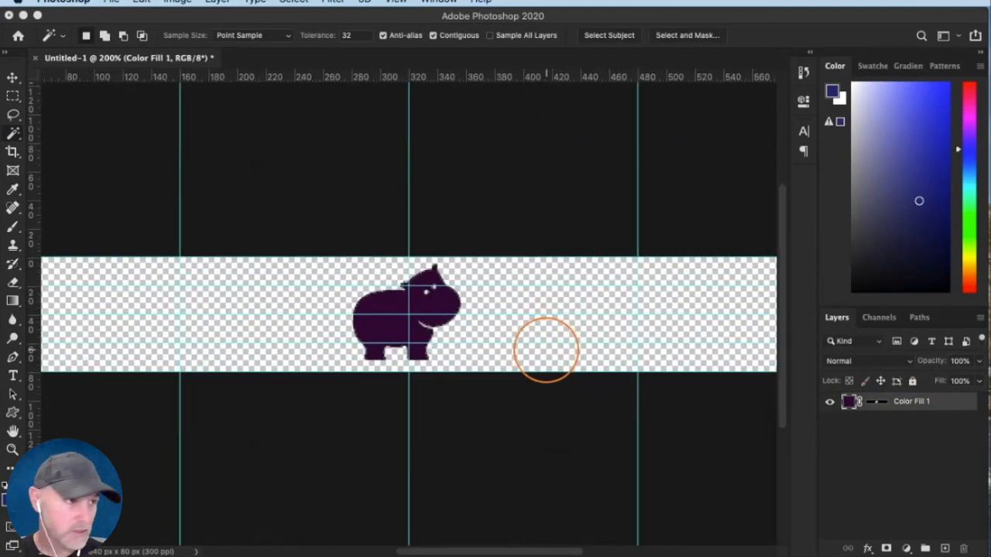
pyautogui.hscroll(-5, 545, 350)
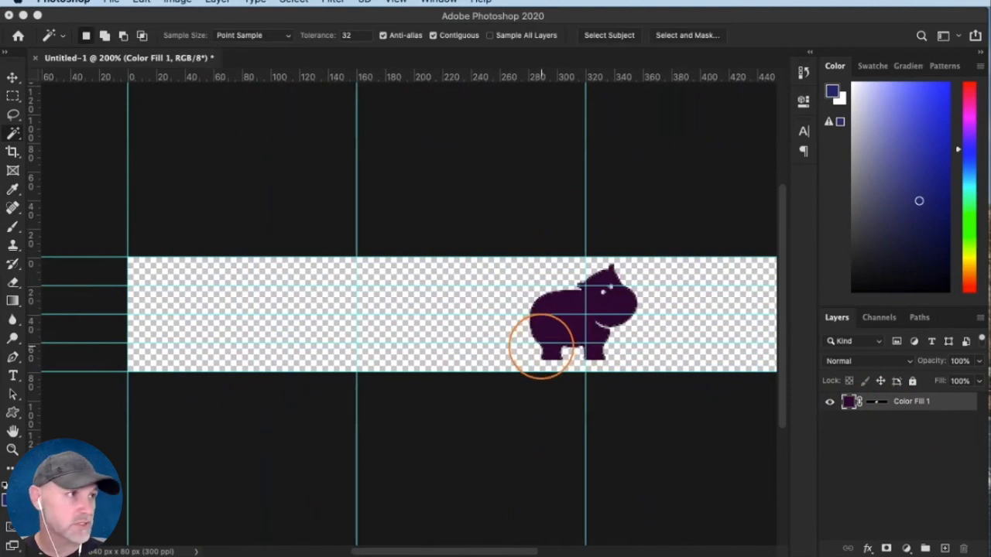
# Transform the hippo fill layer: move it to the canvas's left end and scale it down to about 50 px high
pyautogui.press('super+t')
pyautogui.moveTo(558, 310); pyautogui.dragTo(200, 308)
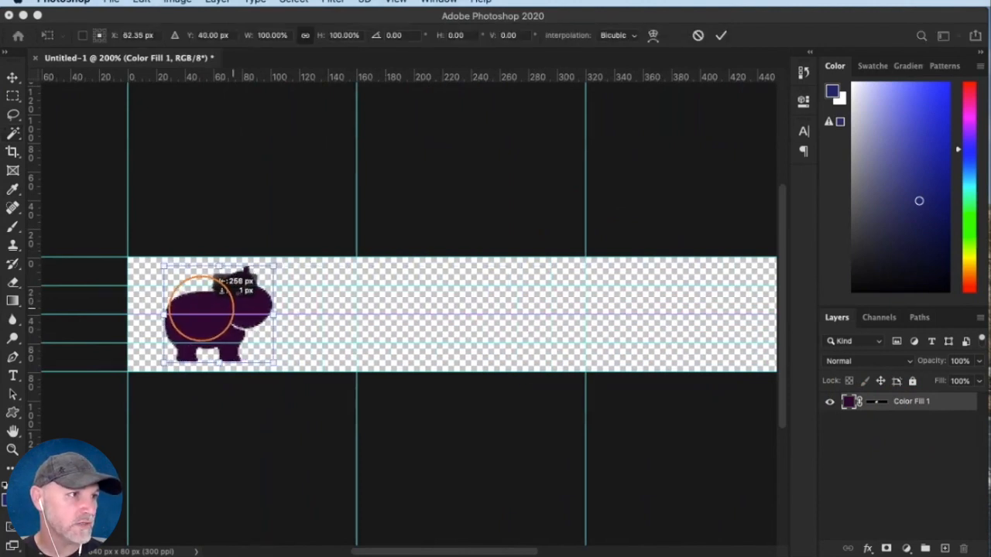
pyautogui.moveTo(272, 267); pyautogui.dragTo(232, 296)
pyautogui.moveTo(200, 328); pyautogui.dragTo(205, 289)
pyautogui.press('Return')
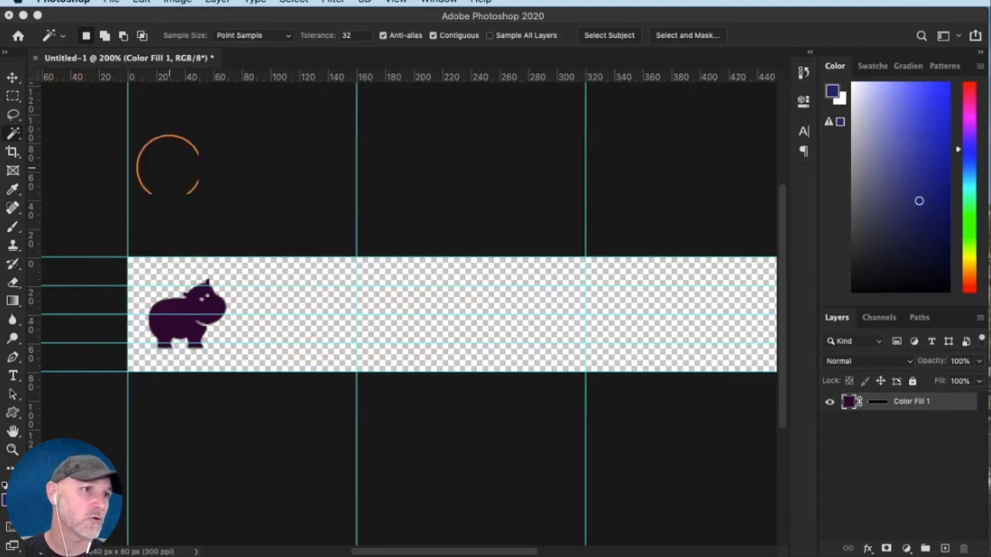
# Start a left-aligned 10 pt Baloo Bhai text layer and position it just right of the hippo
pyautogui.click(13, 374)
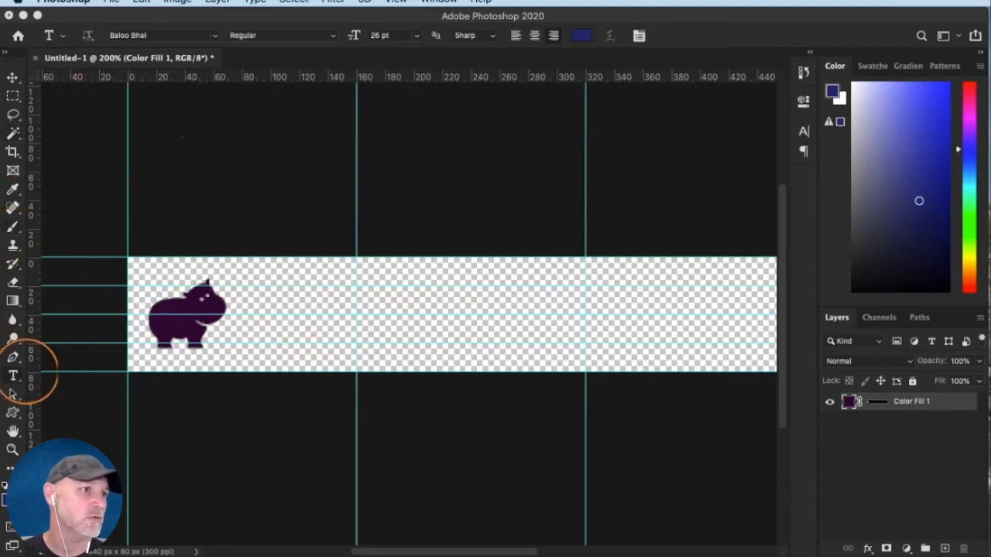
pyautogui.click(254, 325)
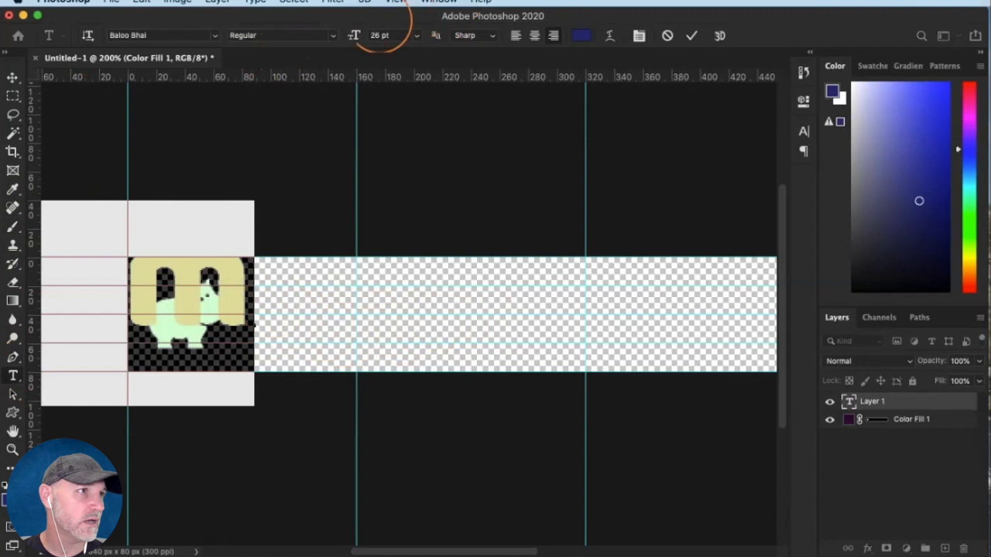
pyautogui.moveTo(355, 35)
pyautogui.mouseDown()
pyautogui.moveTo(325, 37)
pyautogui.moveTo(343, 36)
pyautogui.mouseUp()
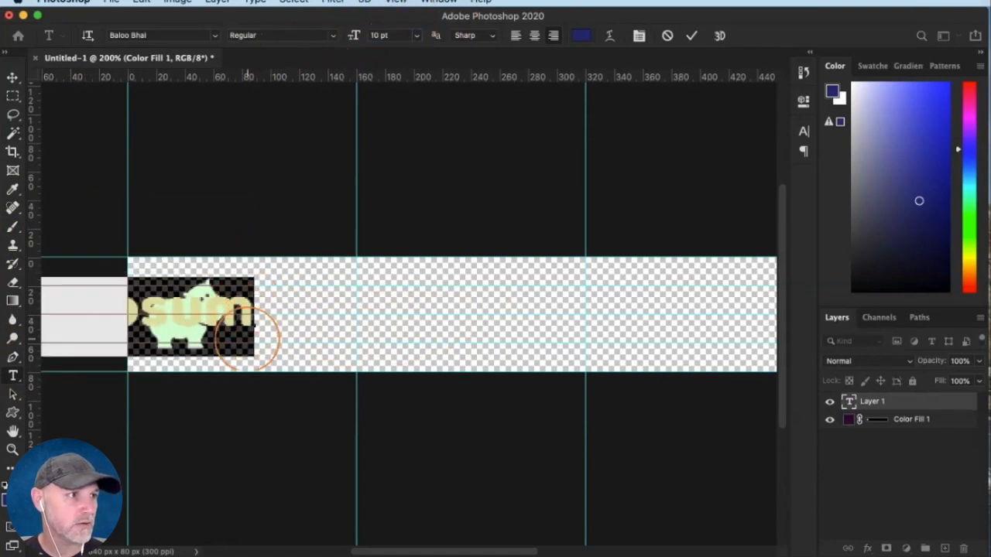
pyautogui.moveTo(252, 367); pyautogui.dragTo(603, 364)
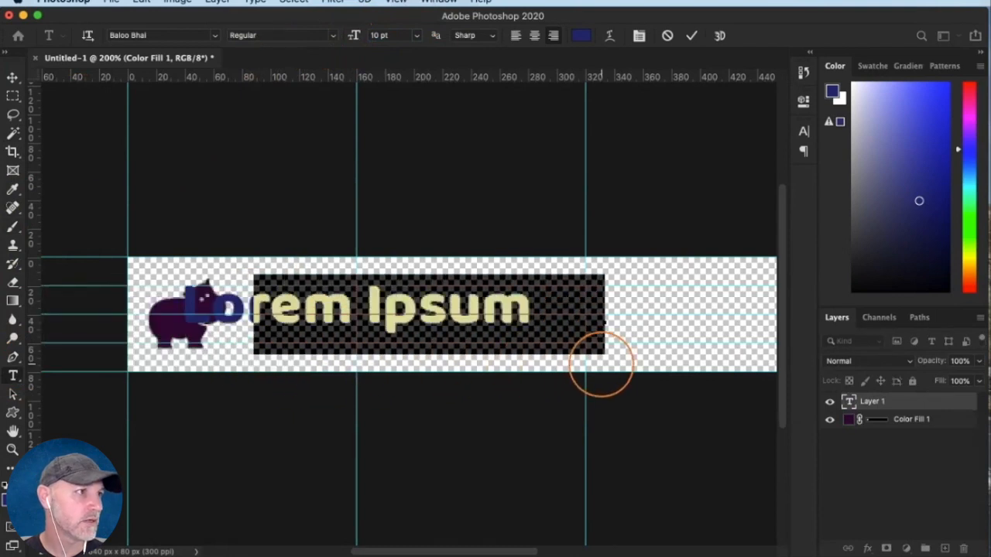
pyautogui.click(516, 36)
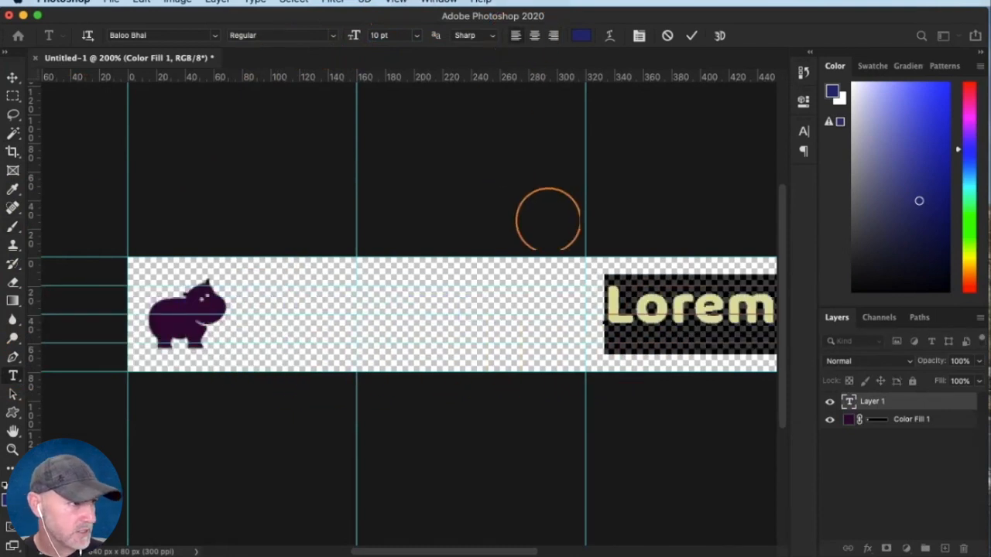
pyautogui.moveTo(615, 370); pyautogui.dragTo(281, 361)
# Replace the placeholder text with "Hip Photography" and commit the text layer
pyautogui.click(317, 311)
pyautogui.tripleClick(313, 311)
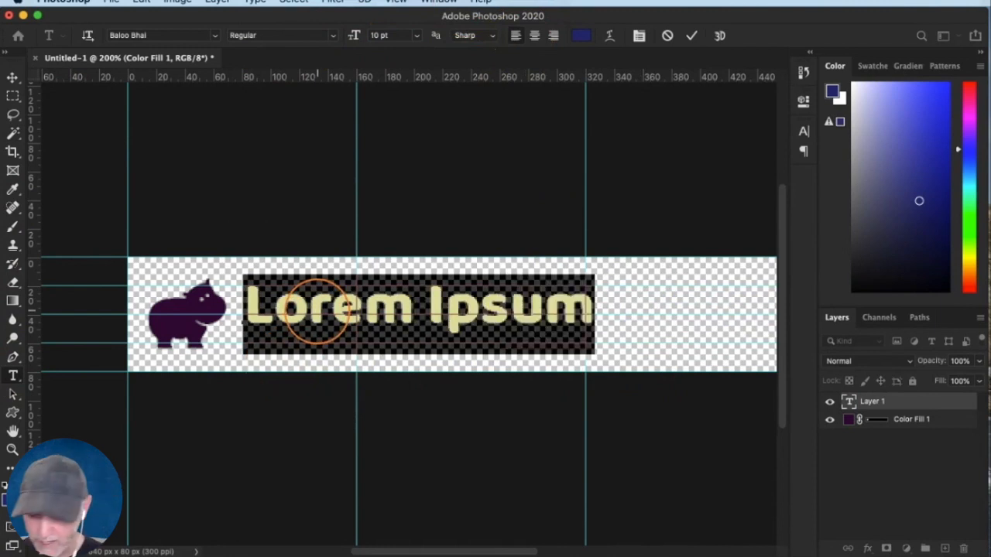
pyautogui.write('Hipo')
pyautogui.press('BackSpace')
pyautogui.write('P')
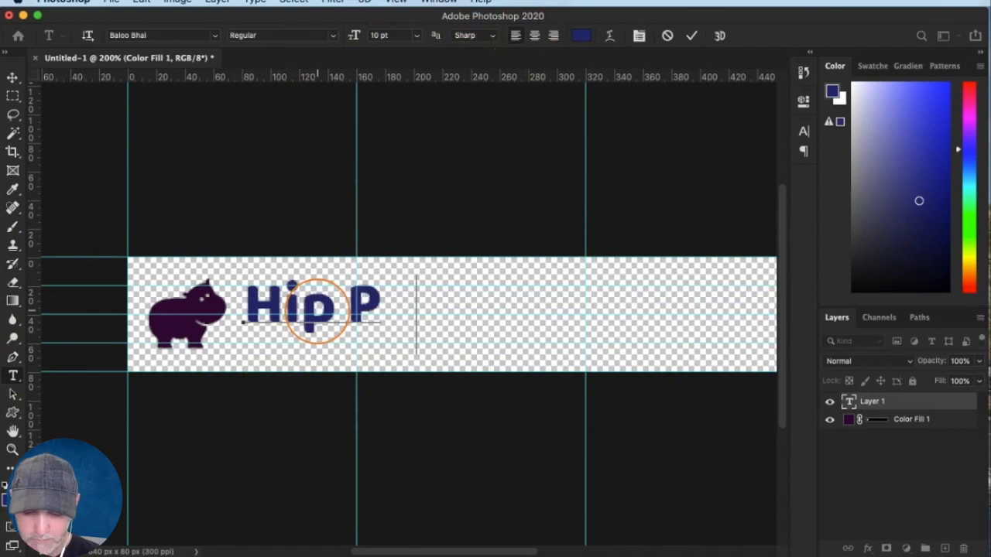
pyautogui.write('hotography')
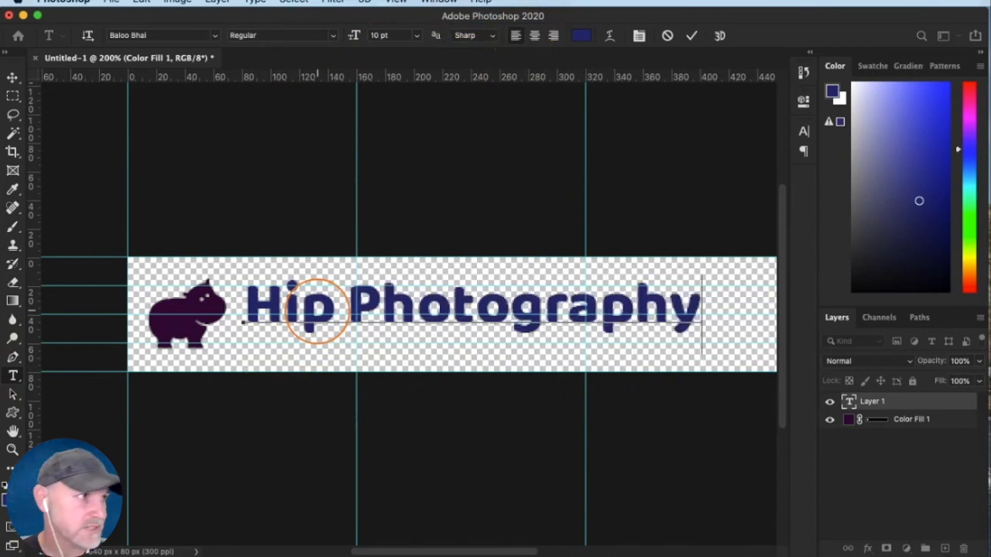
pyautogui.press('super+Return')
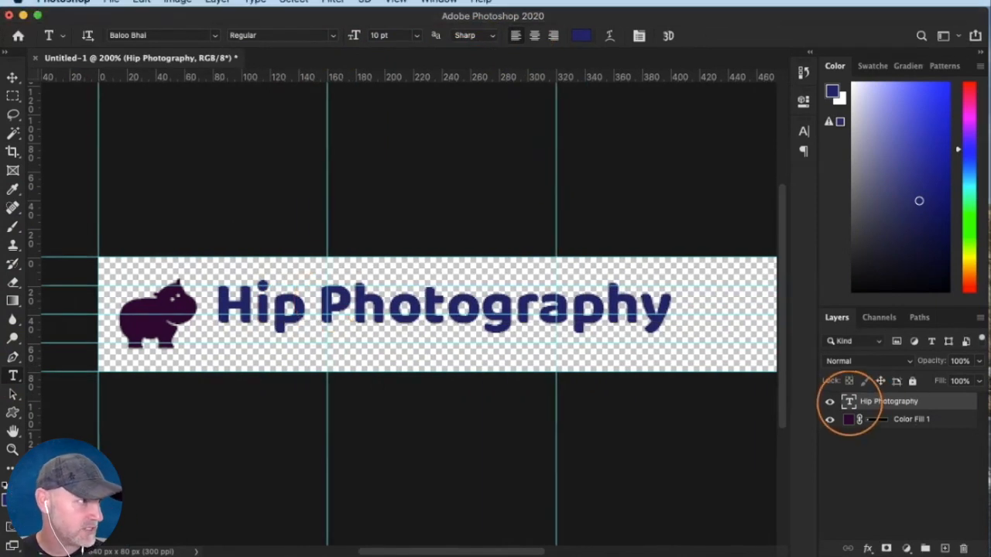
# Recolour the word "Photography" to #330136
pyautogui.doubleClick(849, 401)
pyautogui.click(337, 305)
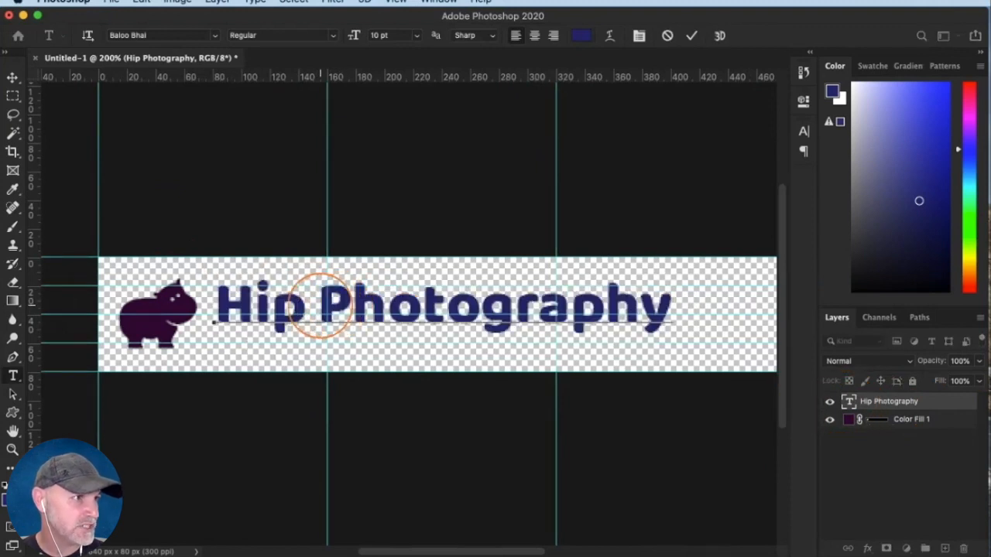
pyautogui.moveTo(321, 304); pyautogui.dragTo(677, 309)
pyautogui.click(581, 35)
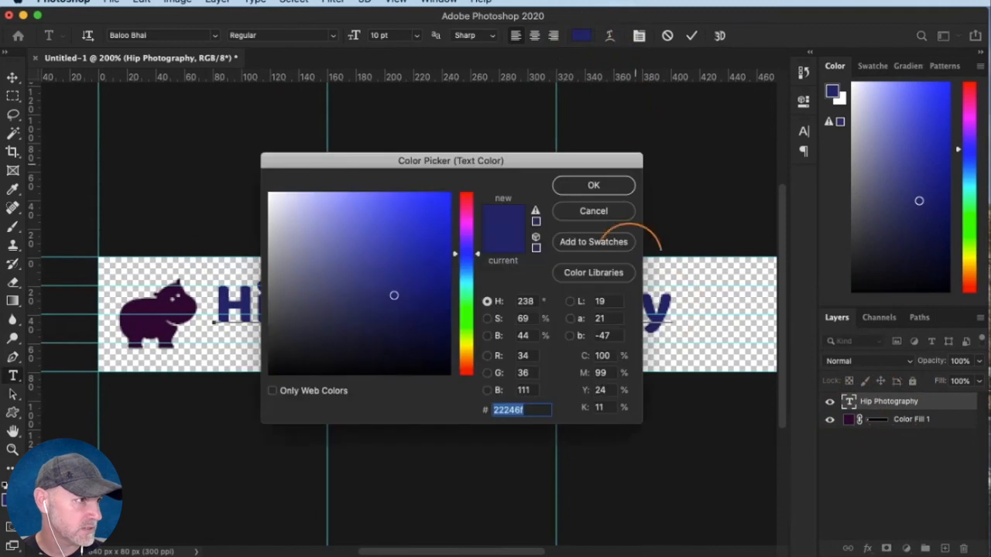
pyautogui.doubleClick(542, 413)
pyautogui.write('3f0f3b')
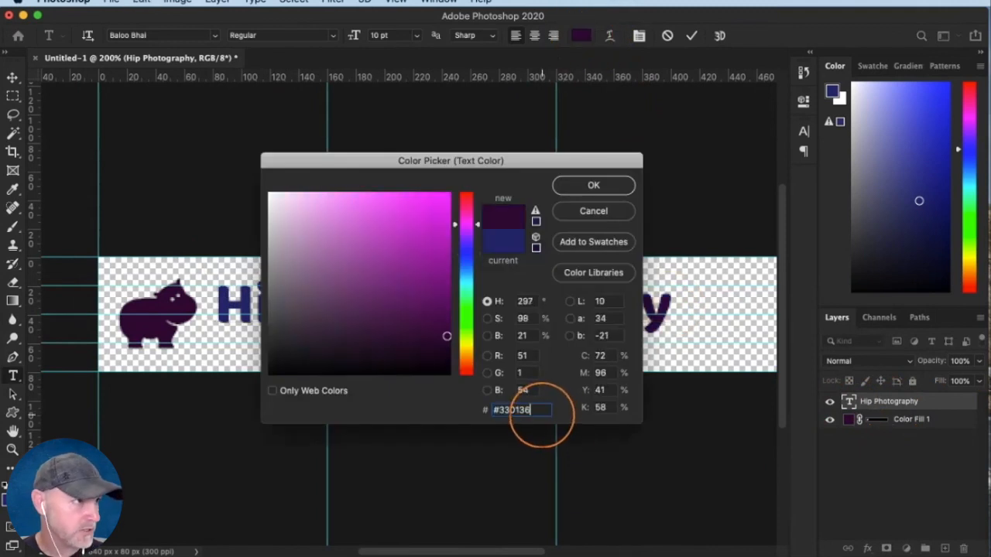
pyautogui.click(593, 185)
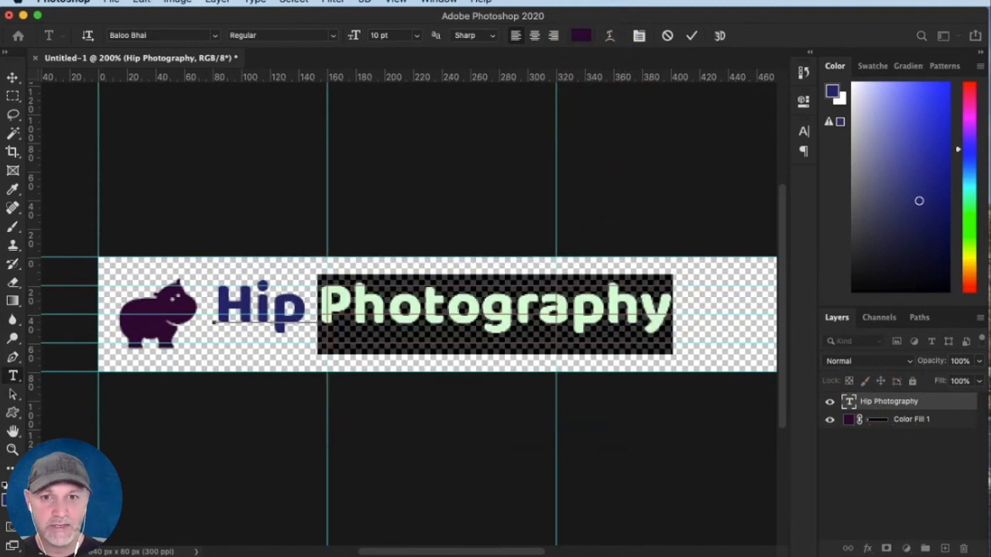
pyautogui.click(691, 35)
# Consult the Halloween palette in the browser and recolour the word "Hip" in Photoshop to #C9463D
pyautogui.press('super+Tab')
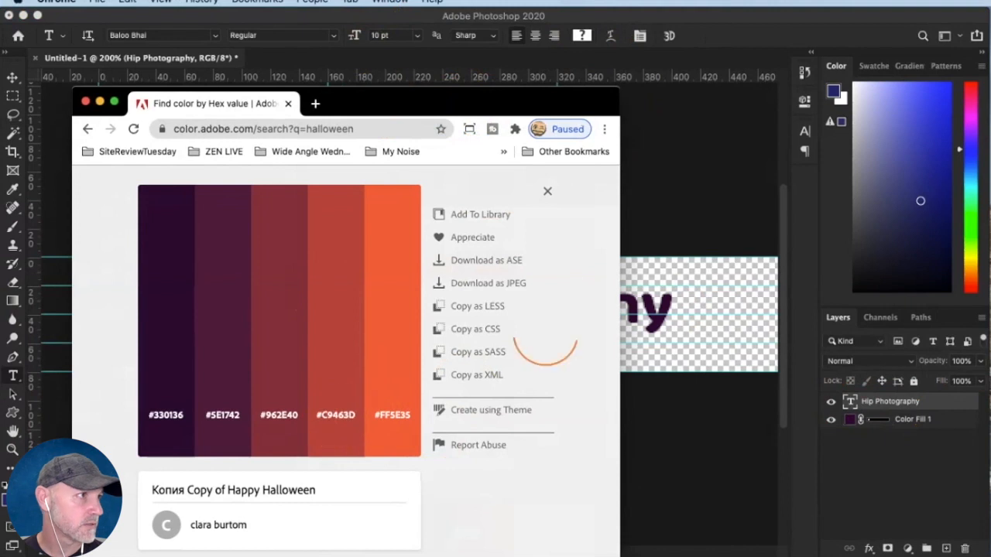
pyautogui.click(677, 216)
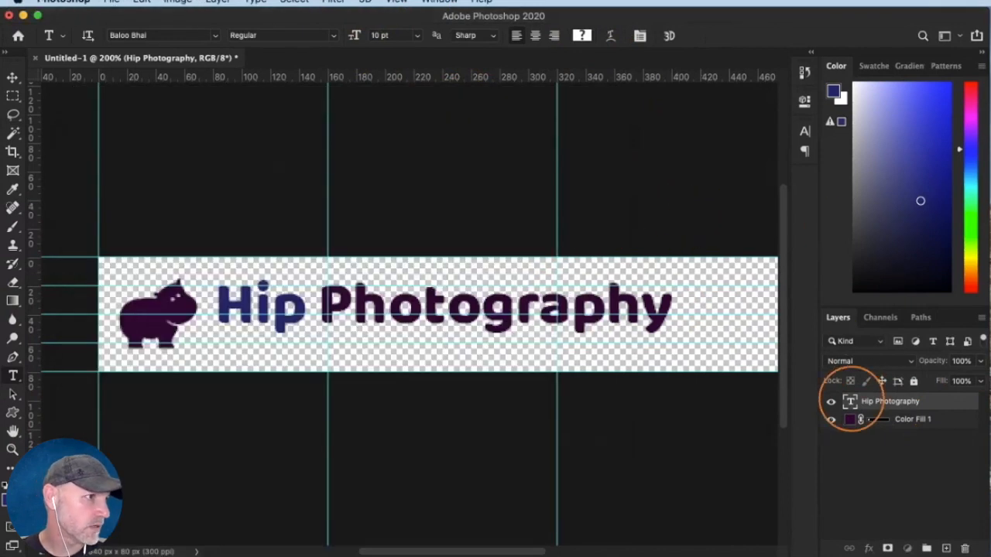
pyautogui.doubleClick(850, 401)
pyautogui.click(296, 307)
pyautogui.moveTo(298, 308); pyautogui.dragTo(232, 308)
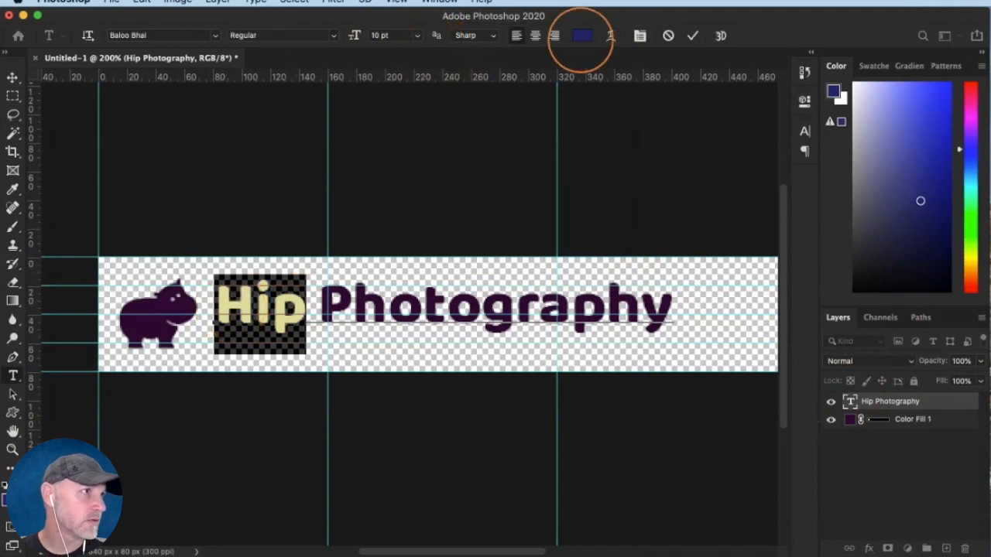
pyautogui.click(582, 34)
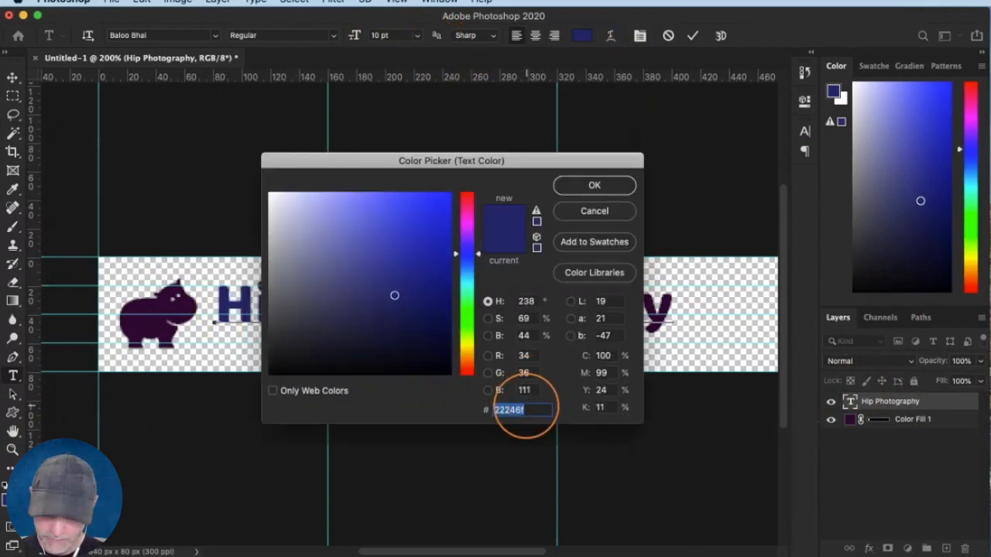
pyautogui.write('C9463D')
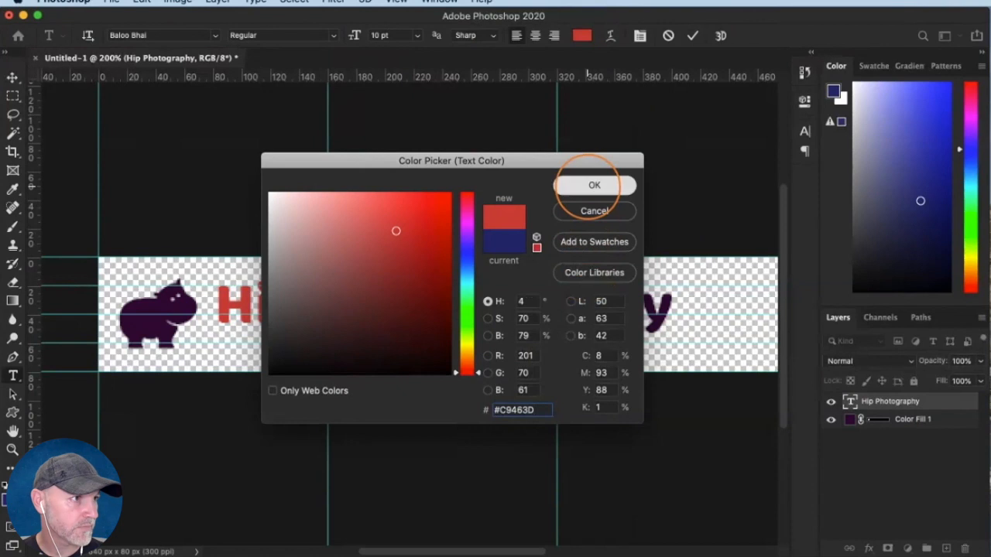
pyautogui.click(593, 185)
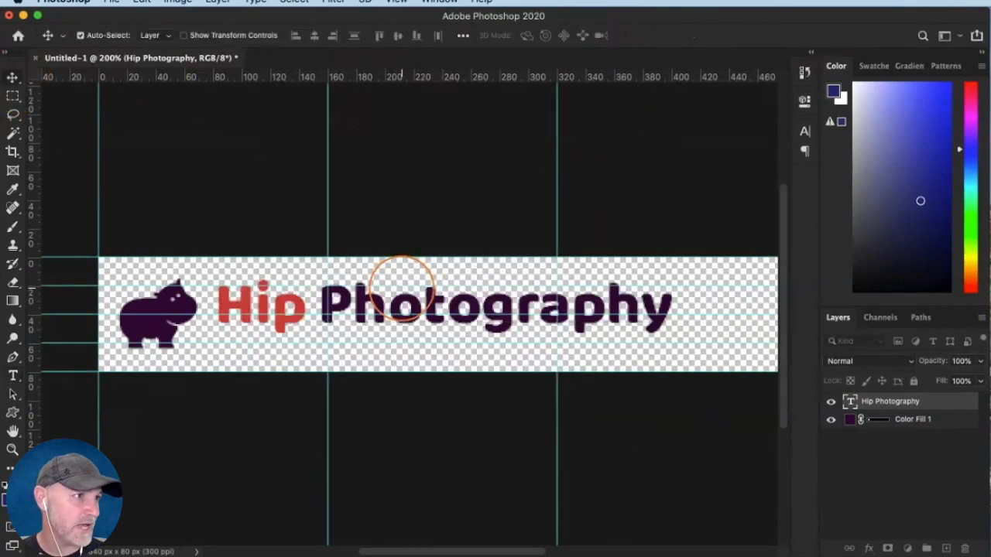
# Move the text down beside the hippo's feet and reduce its font size until it is about 190 px wide
pyautogui.moveTo(376, 303); pyautogui.dragTo(358, 326)
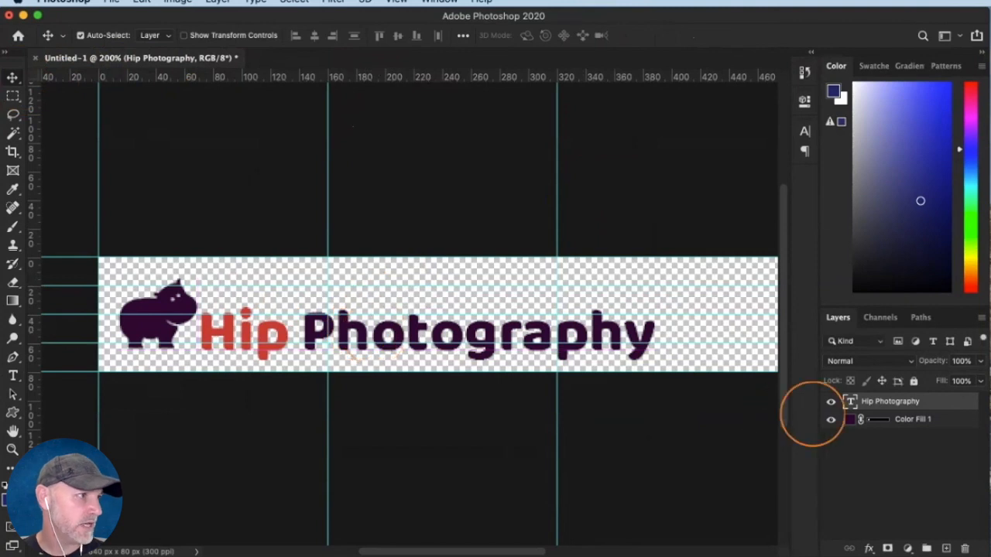
pyautogui.doubleClick(849, 402)
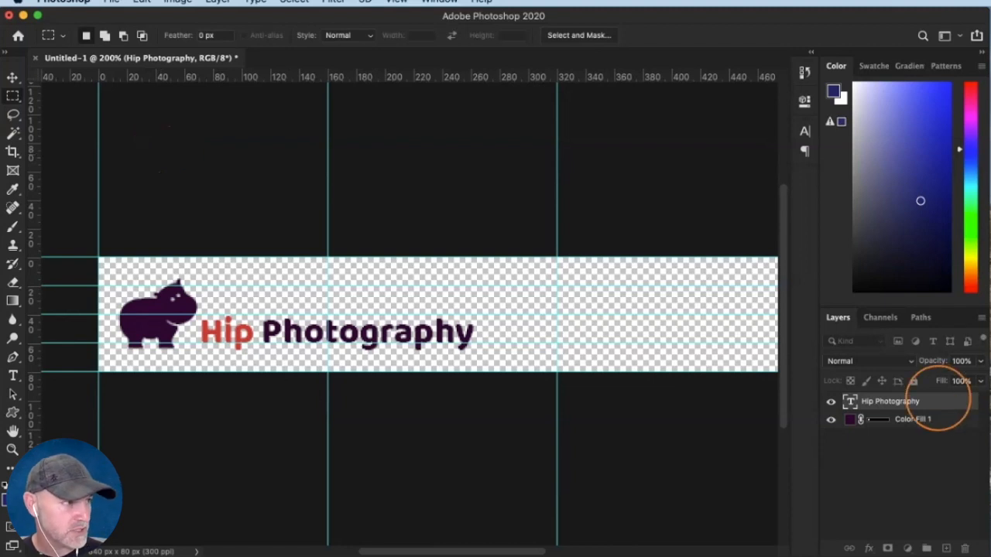
# Merge the Hip Photography text layer and the hippo colour fill layer into one layer
pyautogui.keyDown('shift'); pyautogui.click(928, 419); pyautogui.keyUp('shift')
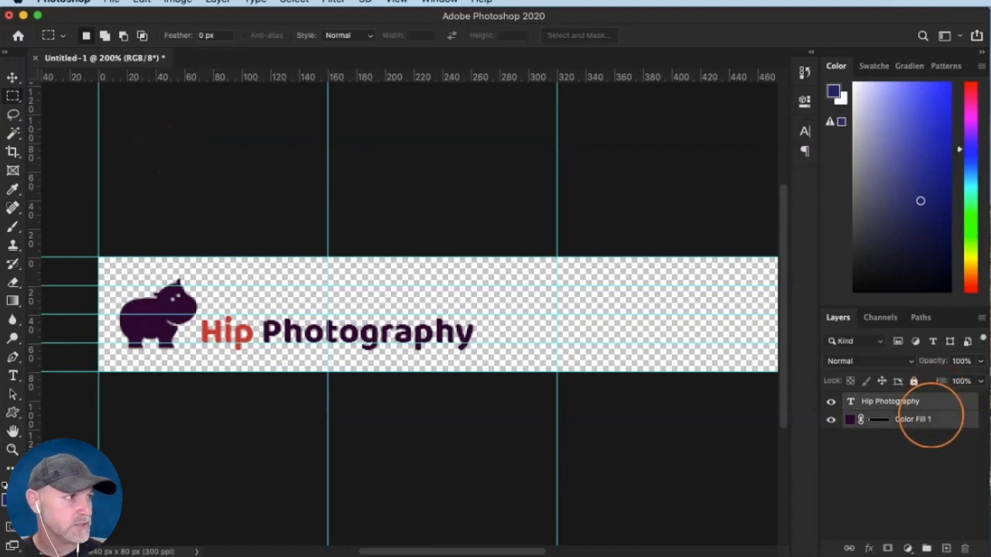
pyautogui.rightClick(931, 419)
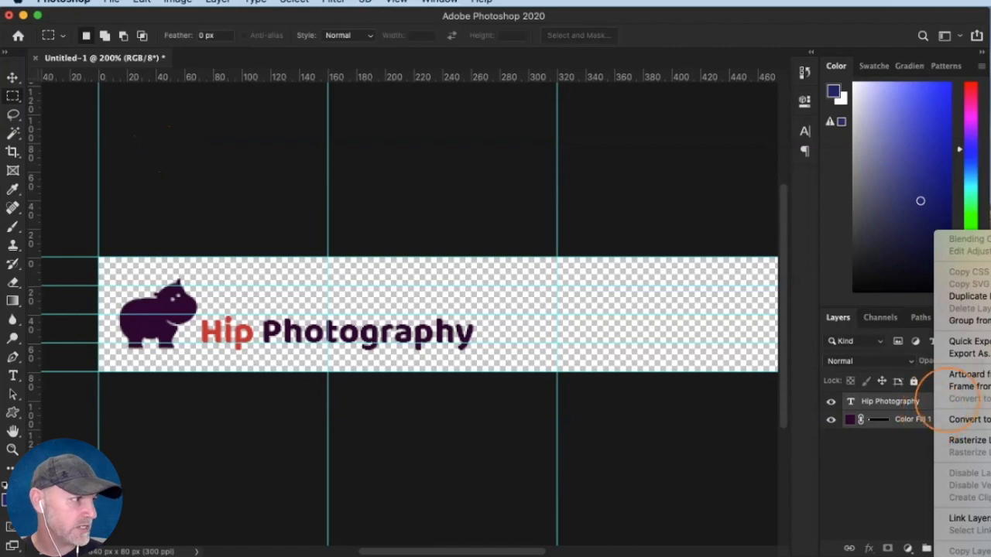
pyautogui.click(988, 555)
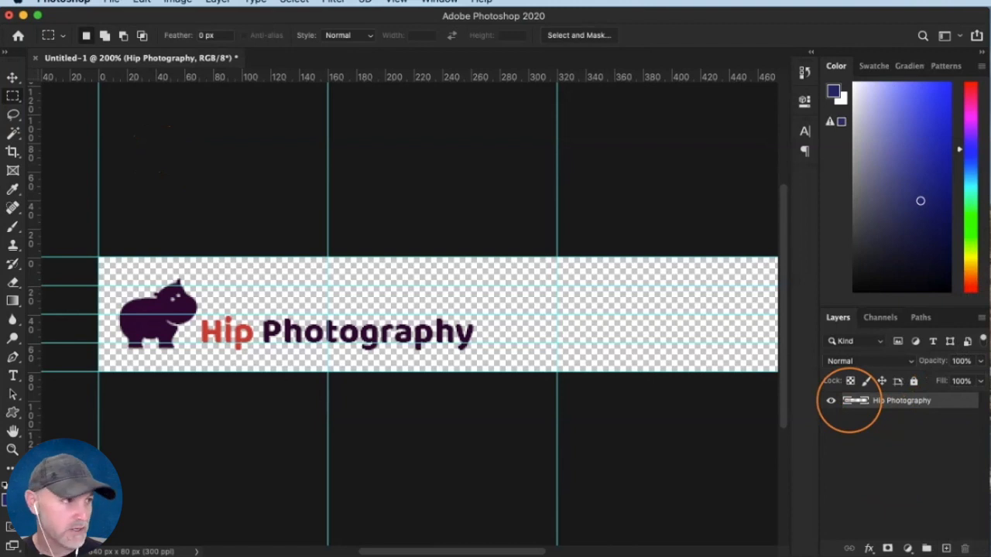
# Load the merged logo's pixels as a selection and crop the canvas tightly to it
pyautogui.keyDown('super'); pyautogui.click(856, 403); pyautogui.keyUp('super')
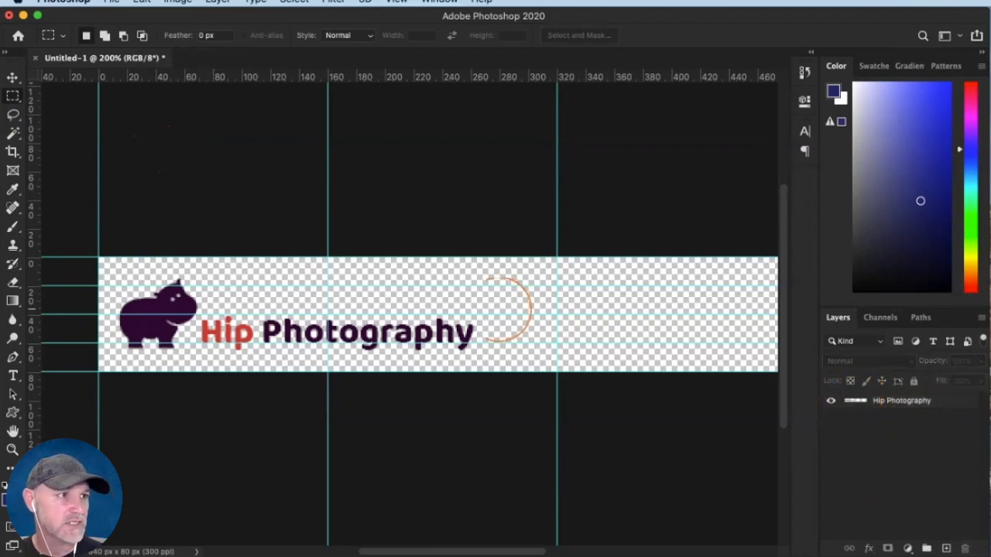
pyautogui.keyDown('super'); pyautogui.click(855, 401); pyautogui.keyUp('super')
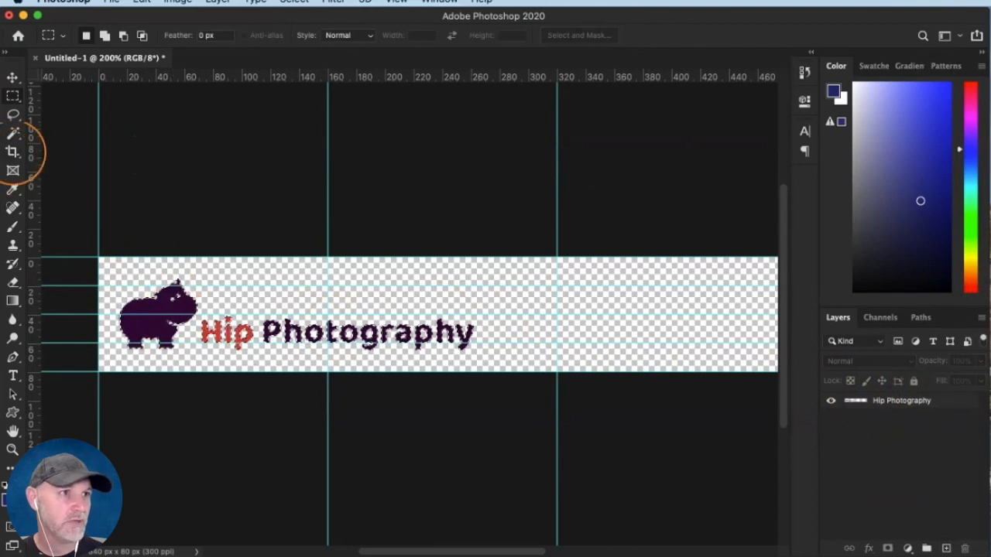
pyautogui.click(12, 152)
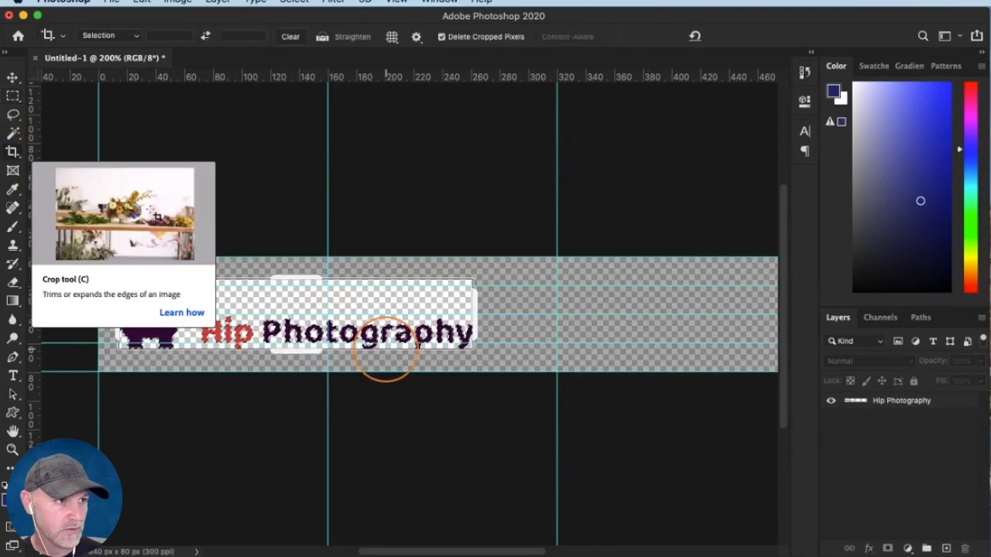
pyautogui.press('Return')
pyautogui.press('Return')
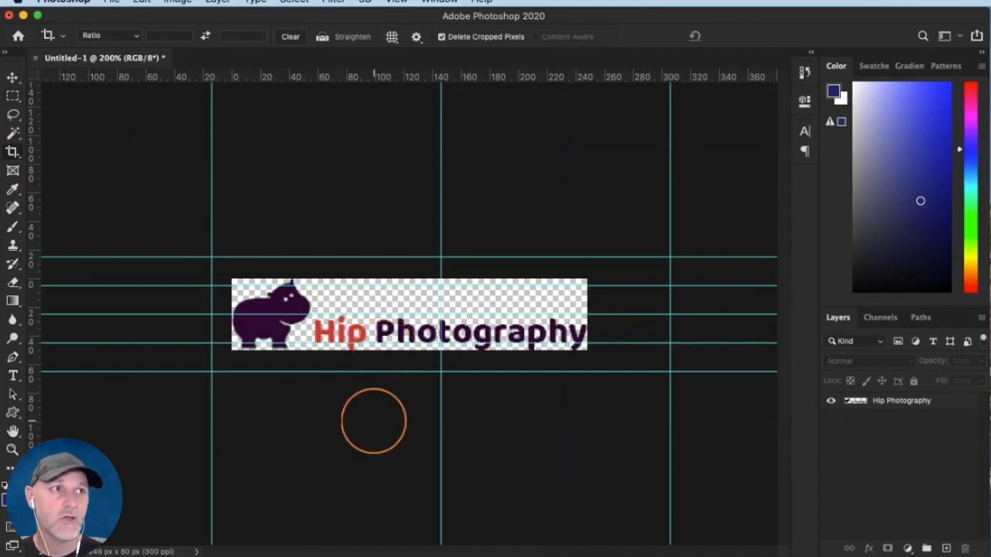
# Quick export the cropped logo as "Header Logo.png" into the ZEN logos folder
pyautogui.click(111, 2)
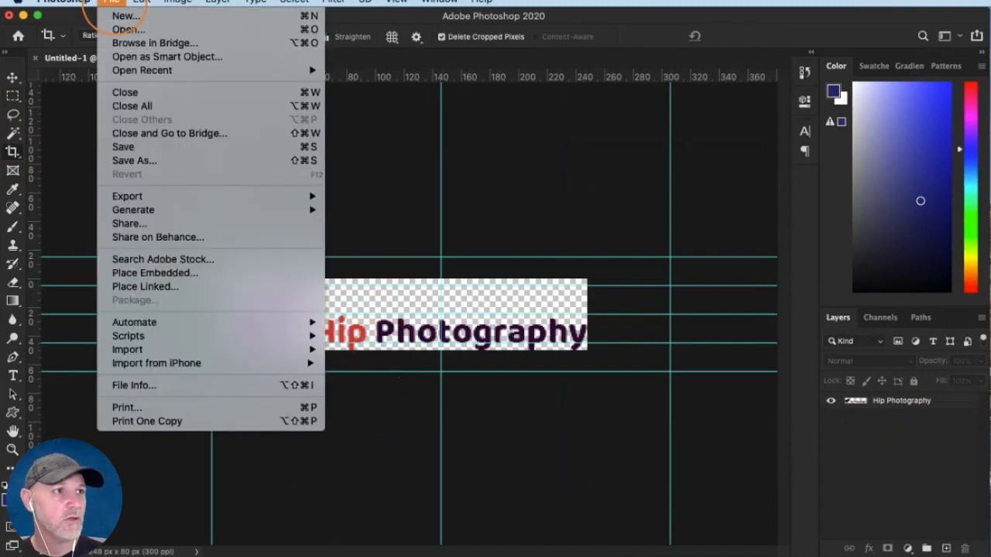
pyautogui.moveTo(306, 196)
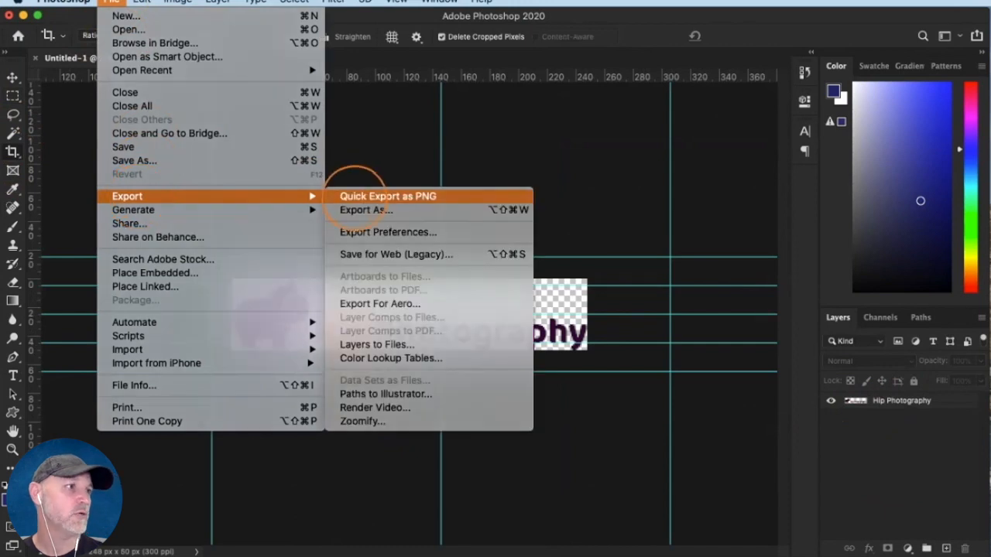
pyautogui.click(355, 196)
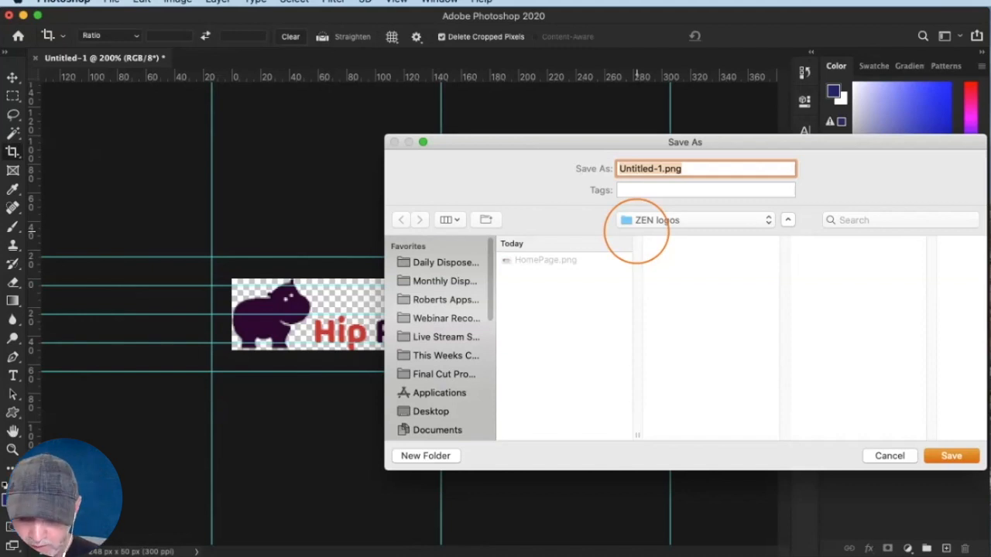
pyautogui.write('Header Logo')
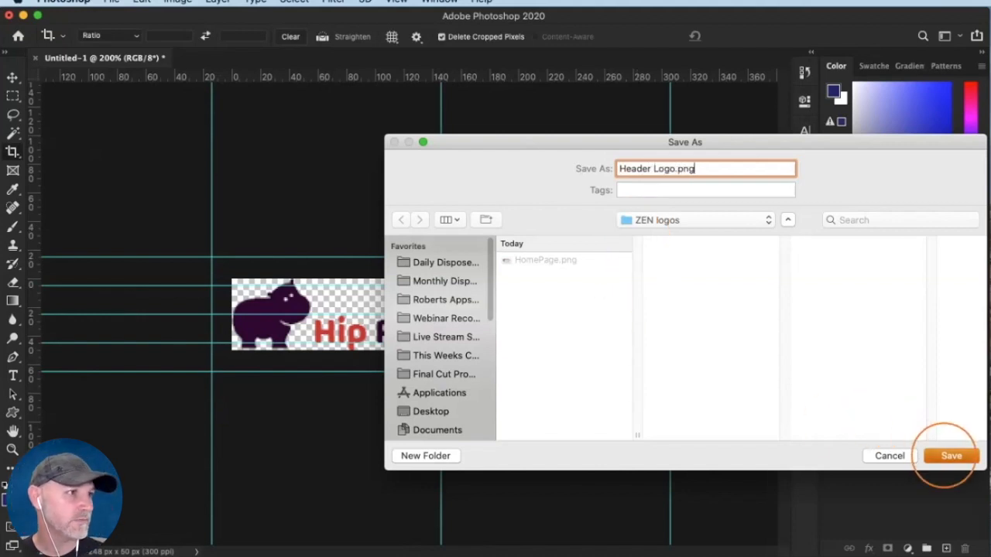
pyautogui.click(946, 455)
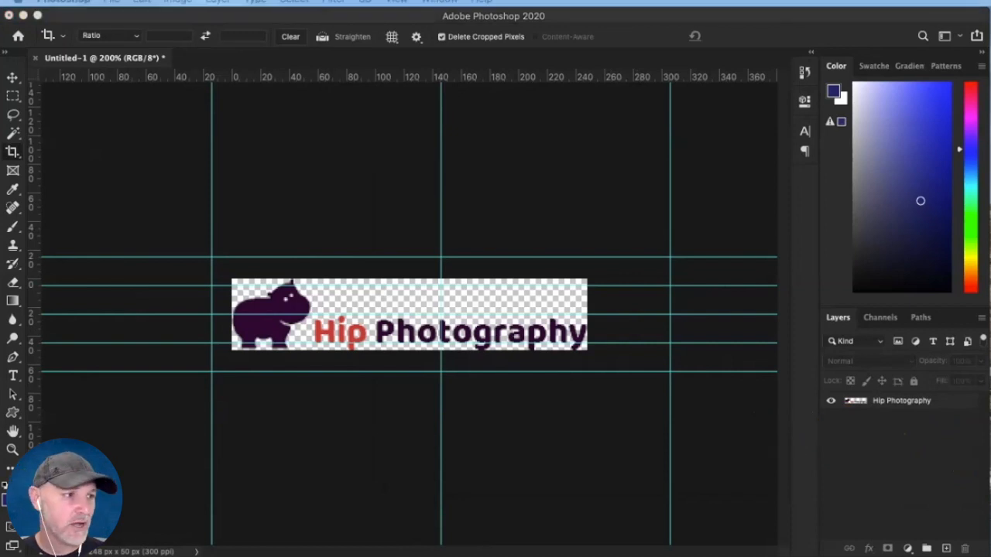
# Set the crop aspect ratio to 16 : 16 for a square favicon crop of the header logo
pyautogui.moveTo(668, 556); pyautogui.dragTo(657, 259)
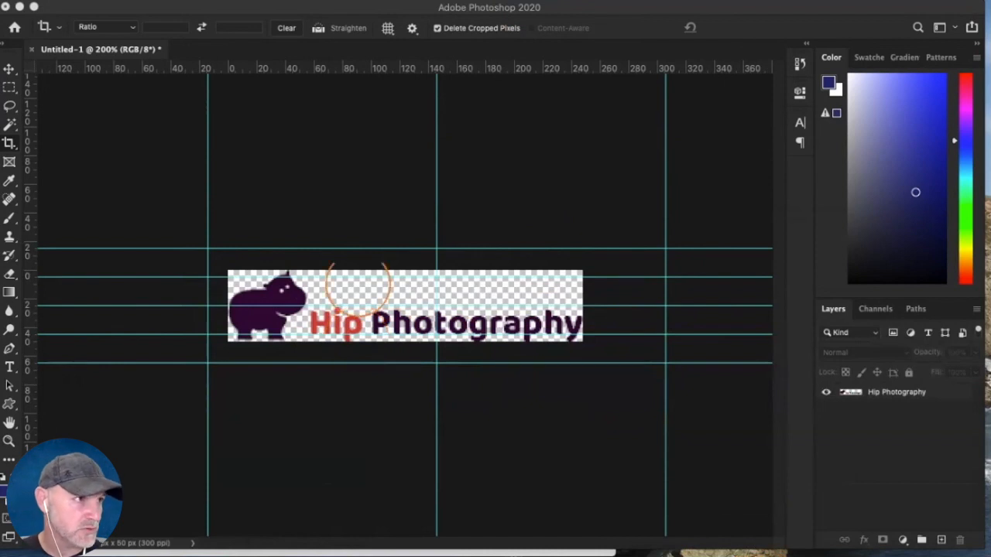
pyautogui.press('super+equal')
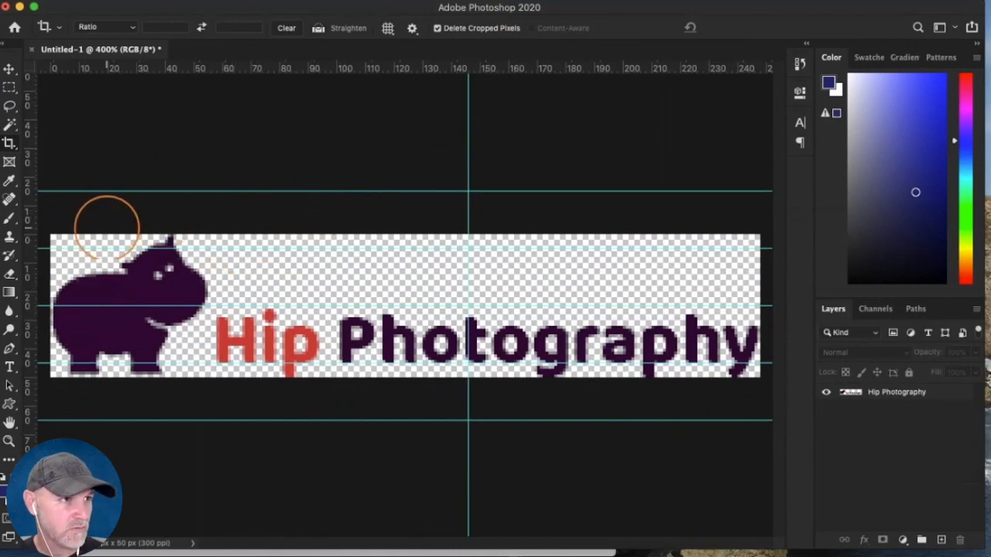
pyautogui.click(9, 142)
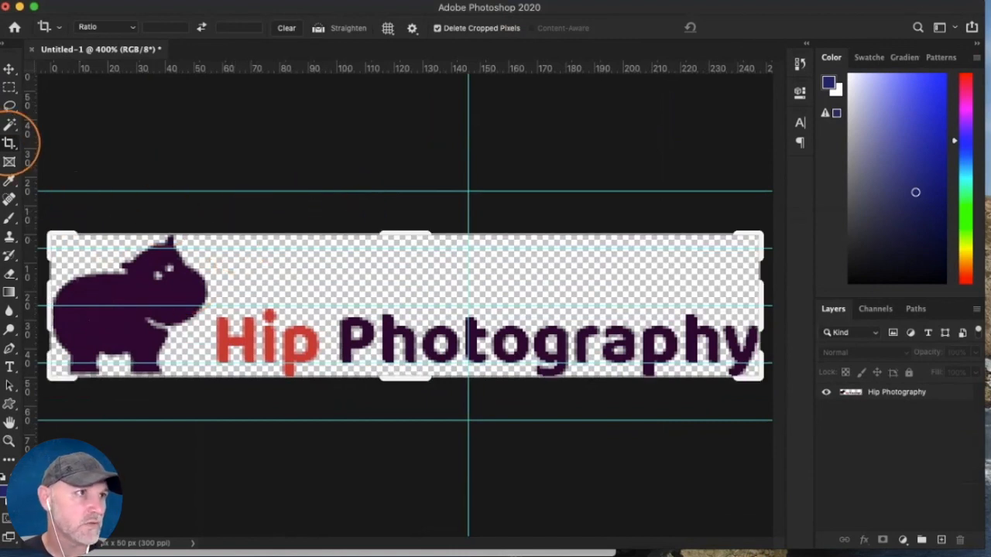
pyautogui.click(106, 27)
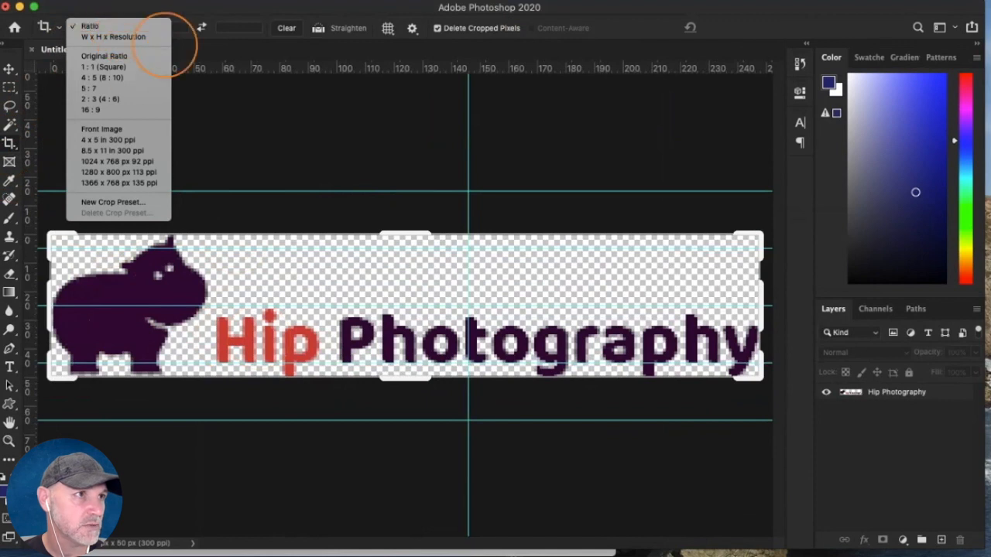
pyautogui.click(201, 27)
pyautogui.click(175, 28)
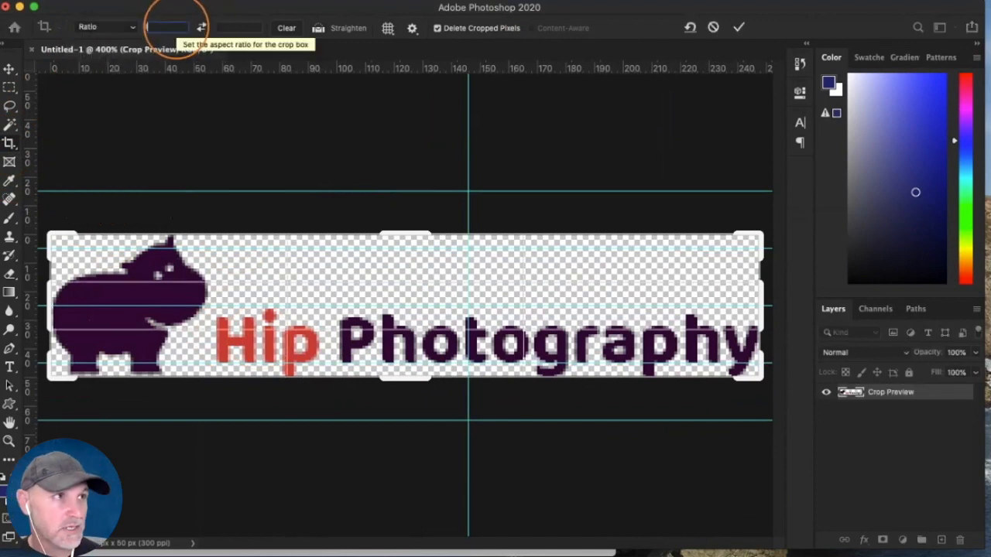
pyautogui.write('16px')
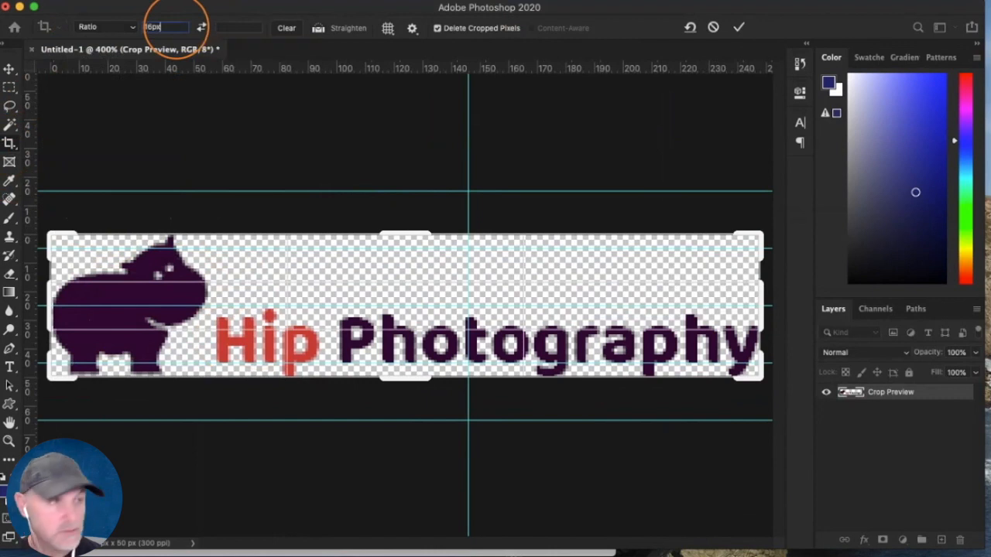
pyautogui.write('1')
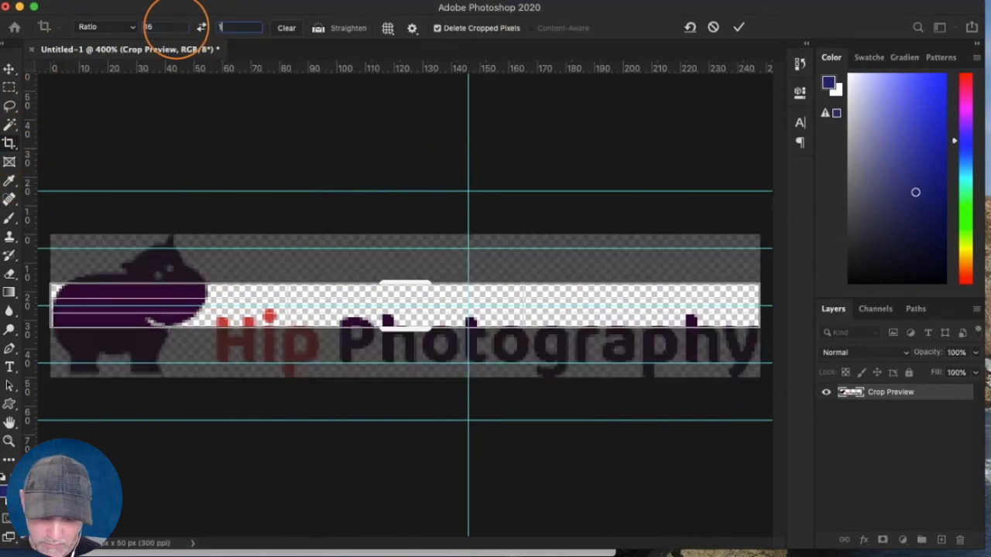
pyautogui.write('6px')
# Fit the square crop around the hippo's head, about 36 px wide, and crop the canvas to it
pyautogui.moveTo(429, 341); pyautogui.dragTo(649, 361)
pyautogui.moveTo(481, 379); pyautogui.dragTo(451, 350)
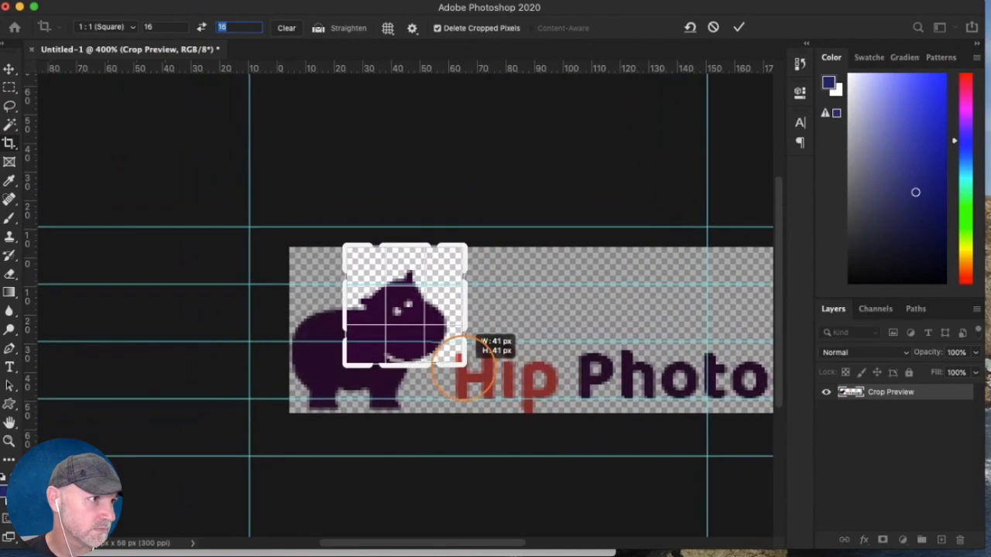
pyautogui.moveTo(359, 249)
pyautogui.mouseDown()
pyautogui.moveTo(353, 243)
pyautogui.moveTo(376, 261)
pyautogui.moveTo(354, 241)
pyautogui.moveTo(352, 249)
pyautogui.mouseUp()
pyautogui.moveTo(400, 310); pyautogui.dragTo(397, 297)
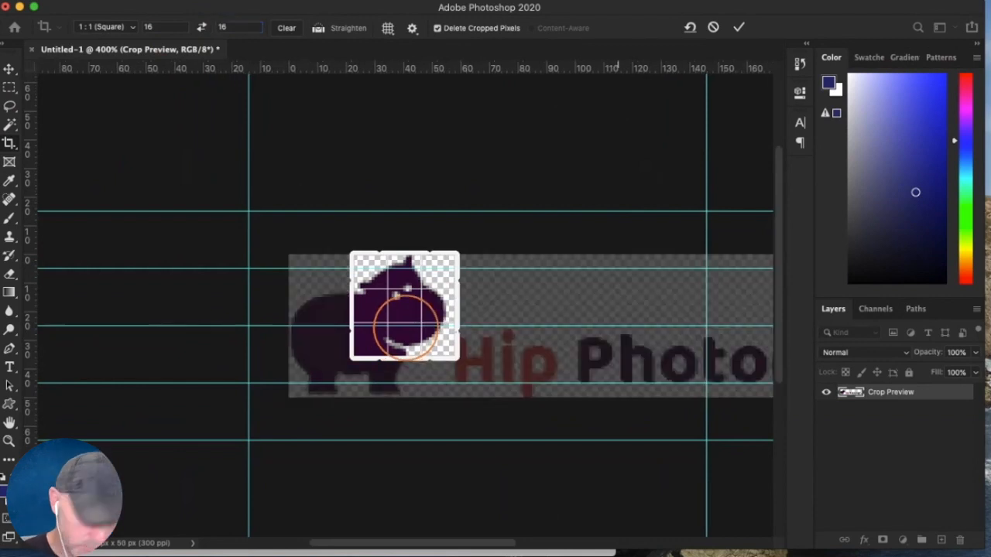
pyautogui.press('Return')
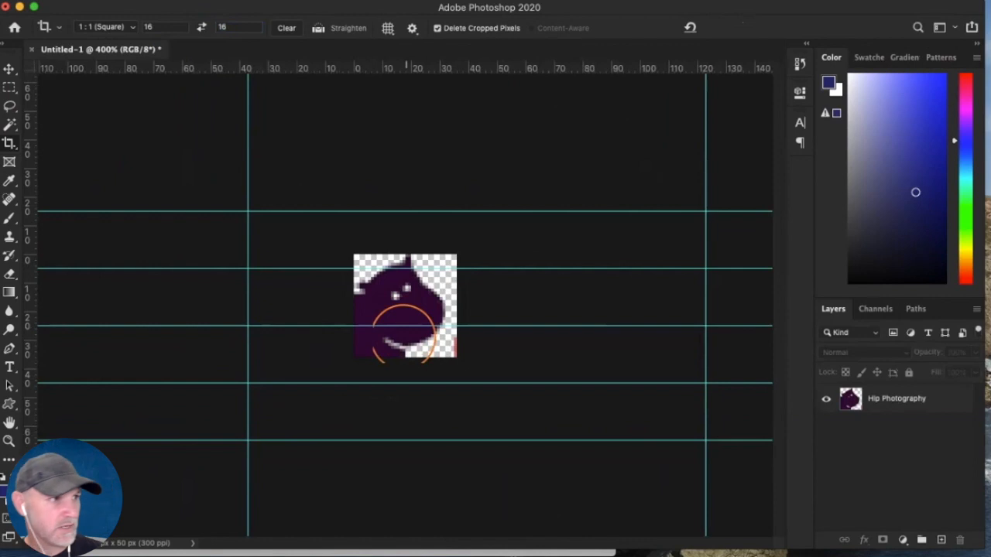
# Add a layer mask to the Hip Photography layer
pyautogui.press('super+equal')
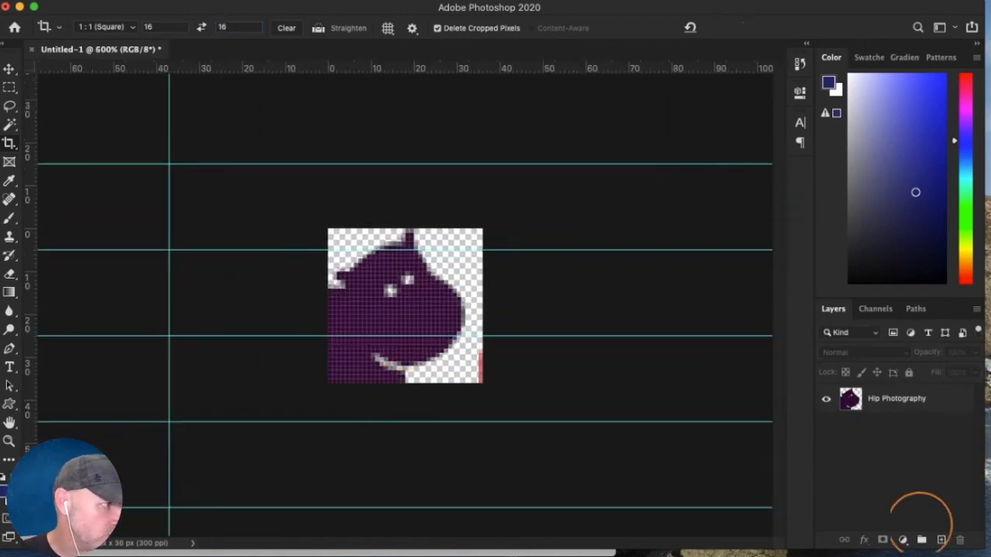
pyautogui.click(903, 403)
pyautogui.click(882, 539)
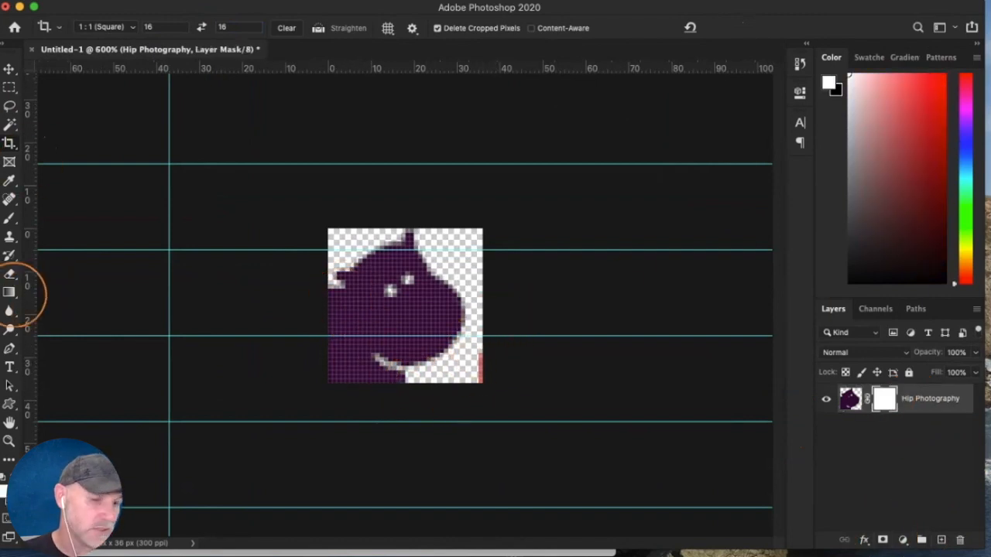
# Paint black on the mask with a hard round brush of about 5 px to hide the hippo's body and the red letter fragment
pyautogui.click(9, 273)
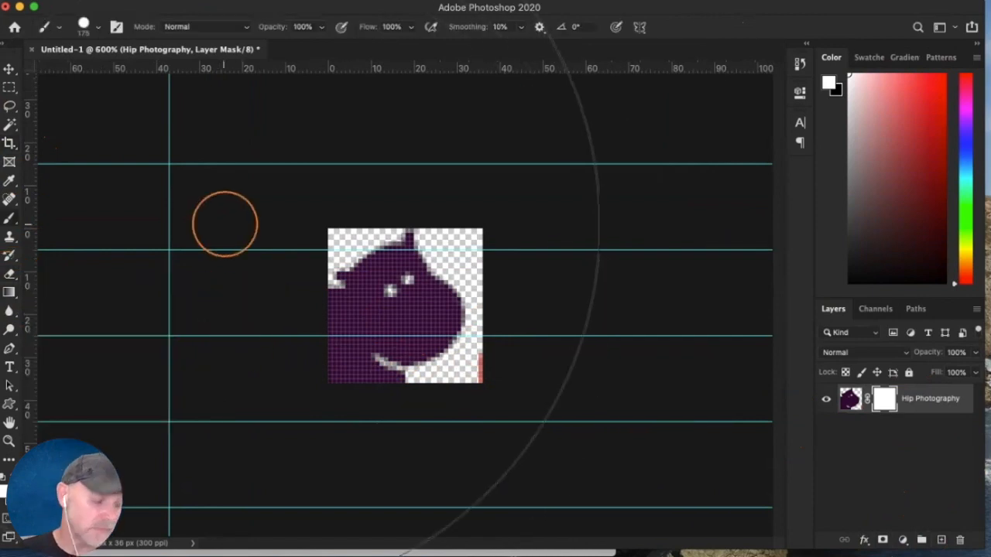
pyautogui.press('[')
pyautogui.press('[')
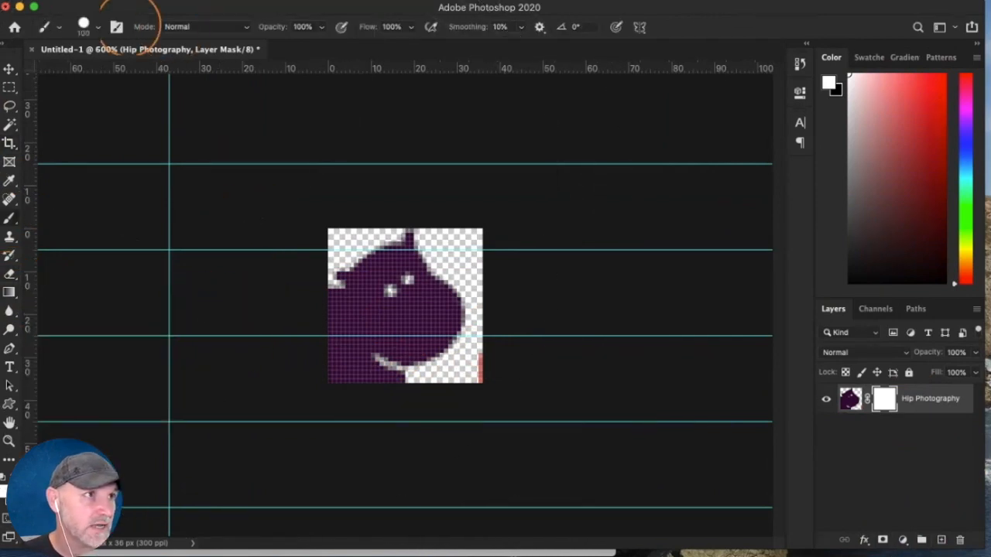
pyautogui.click(96, 28)
pyautogui.moveTo(117, 72); pyautogui.dragTo(85, 72)
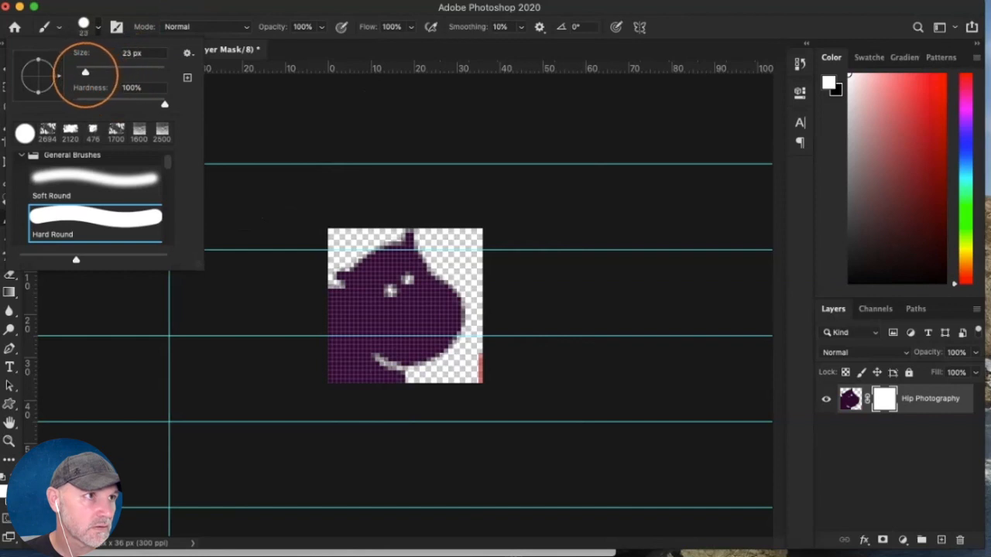
pyautogui.moveTo(164, 103)
pyautogui.mouseDown()
pyautogui.moveTo(84, 104)
pyautogui.moveTo(182, 108)
pyautogui.mouseUp()
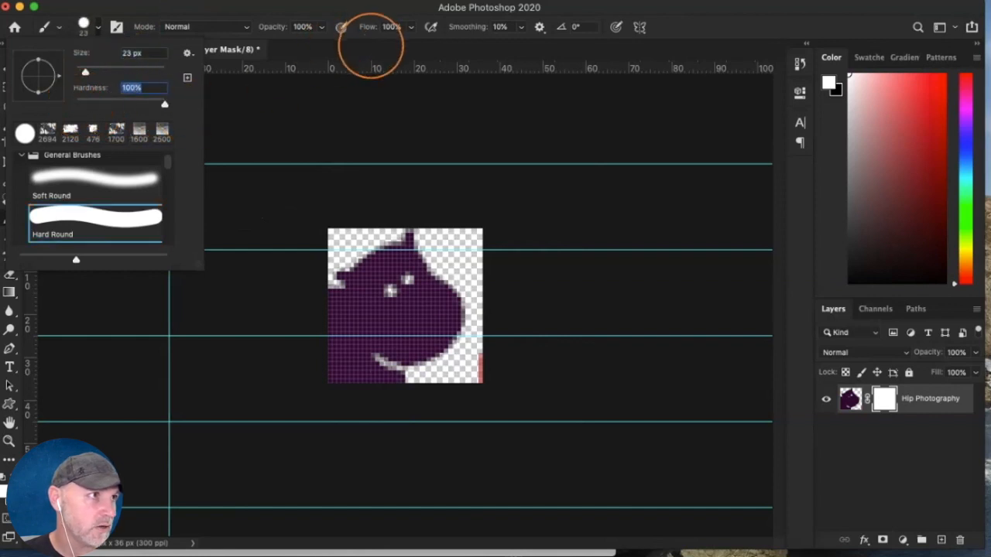
pyautogui.click(372, 46)
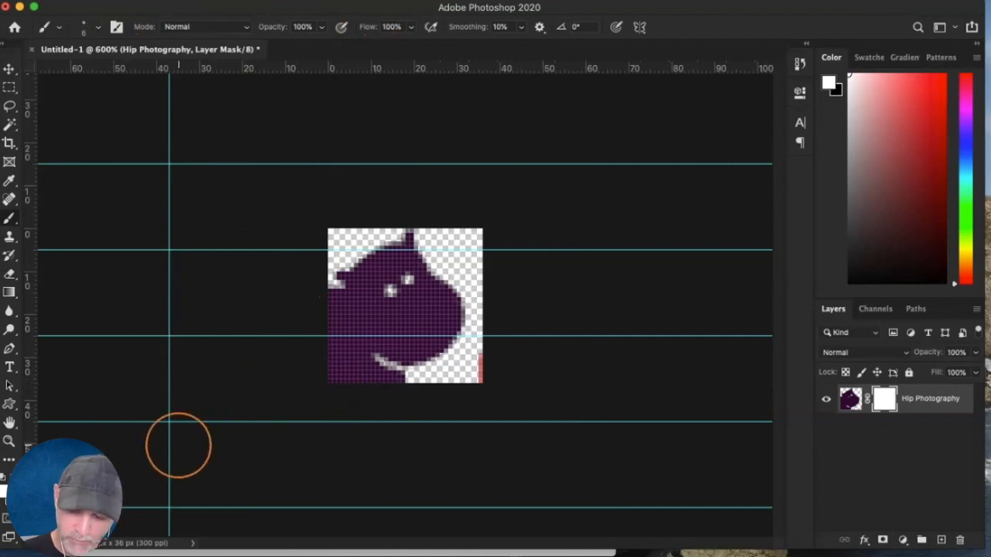
pyautogui.press('x')
pyautogui.moveTo(473, 367)
pyautogui.mouseDown()
pyautogui.moveTo(484, 353)
pyautogui.moveTo(418, 393)
pyautogui.moveTo(392, 380)
pyautogui.moveTo(377, 387)
pyautogui.moveTo(364, 354)
pyautogui.mouseUp()
pyautogui.moveTo(333, 297)
pyautogui.mouseDown()
pyautogui.moveTo(346, 349)
pyautogui.moveTo(371, 371)
pyautogui.moveTo(332, 313)
pyautogui.moveTo(320, 334)
pyautogui.moveTo(324, 368)
pyautogui.moveTo(327, 359)
pyautogui.moveTo(337, 376)
pyautogui.moveTo(366, 385)
pyautogui.mouseUp()
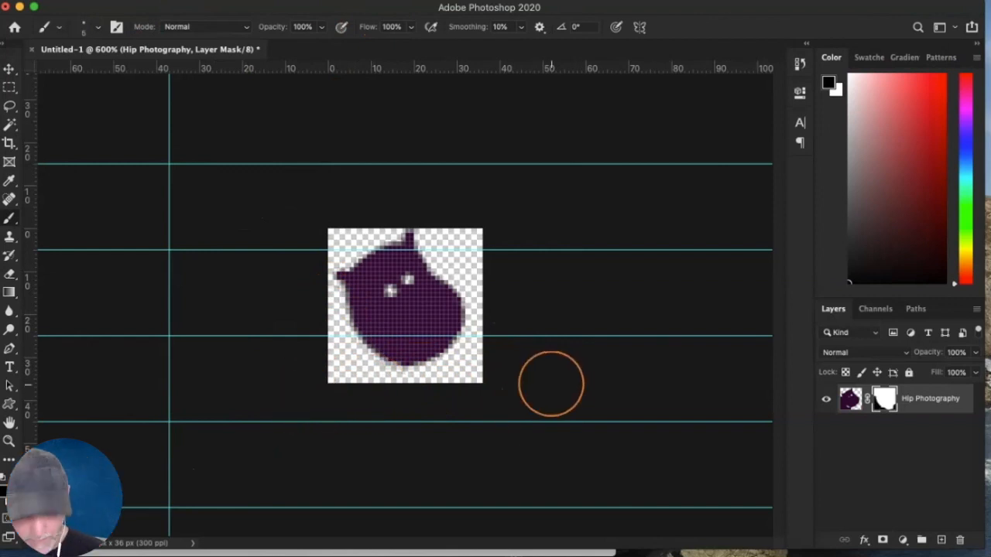
# Hide the guides and check how the hippo head icon looks at small size
pyautogui.press('super+minus')
pyautogui.press('super+minus')
pyautogui.press('super+minus')
pyautogui.press('super+minus')
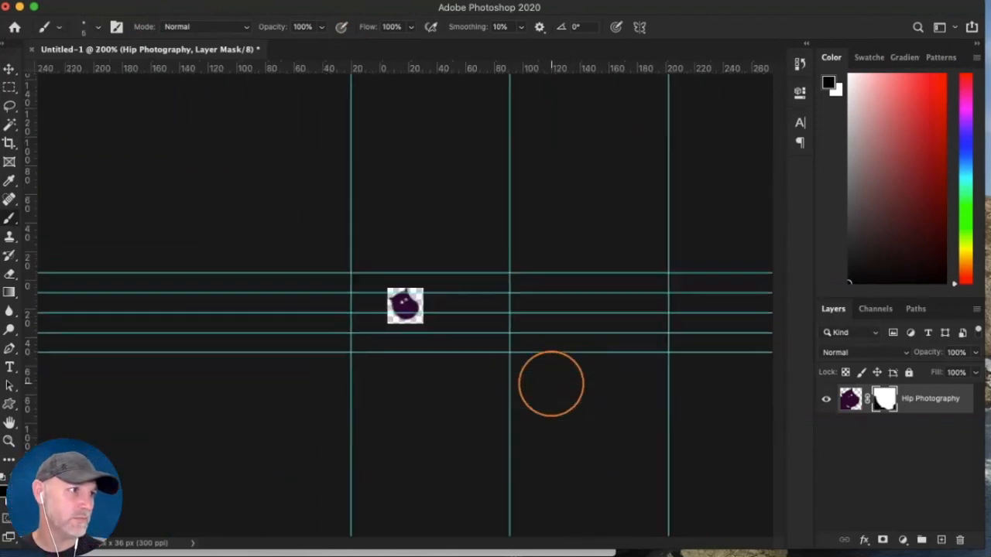
pyautogui.press('super+minus')
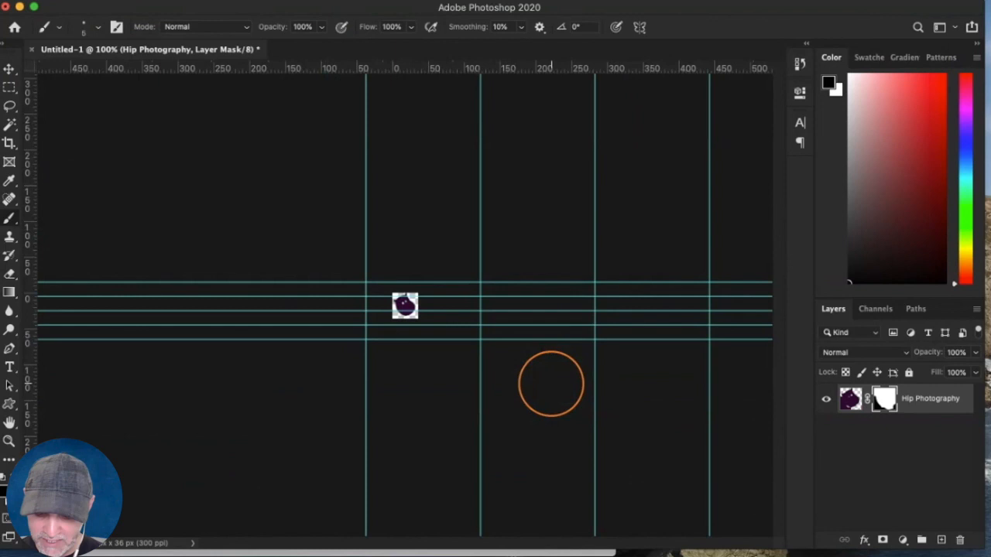
pyautogui.press('super+semicolon')
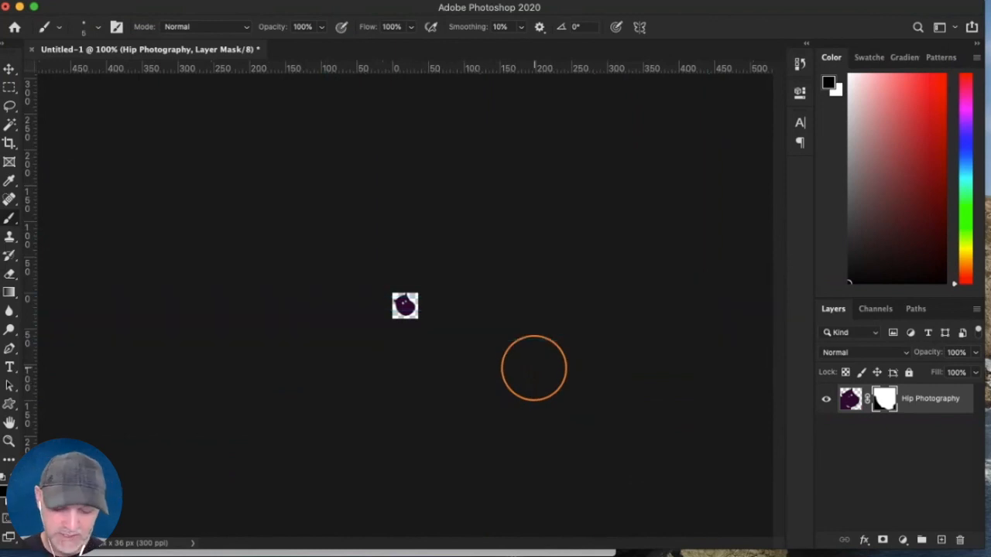
pyautogui.press('super+equal')
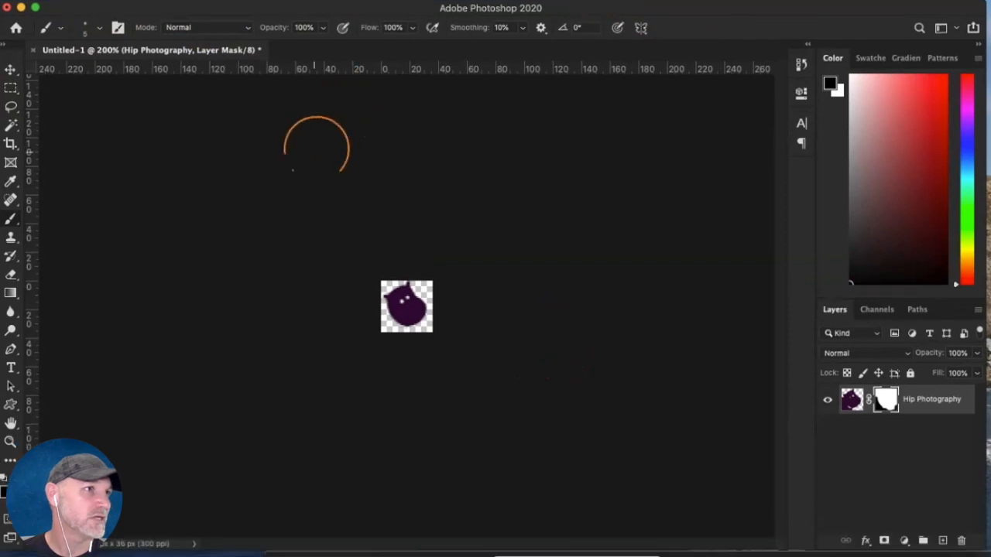
# Quick export the hippo head icon as "favicon.png" into the ZEN logos folder
pyautogui.click(108, 0)
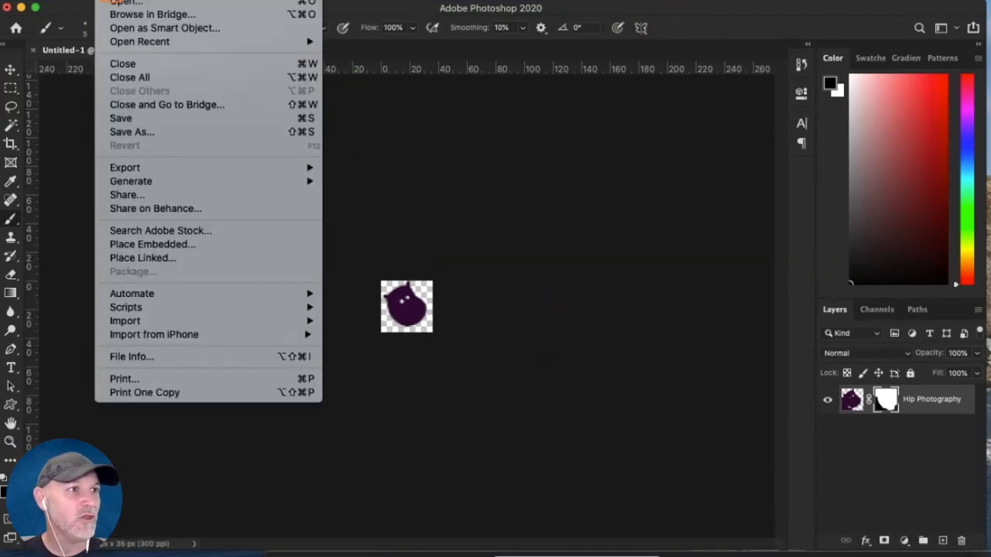
pyautogui.moveTo(176, 167)
pyautogui.click(434, 167)
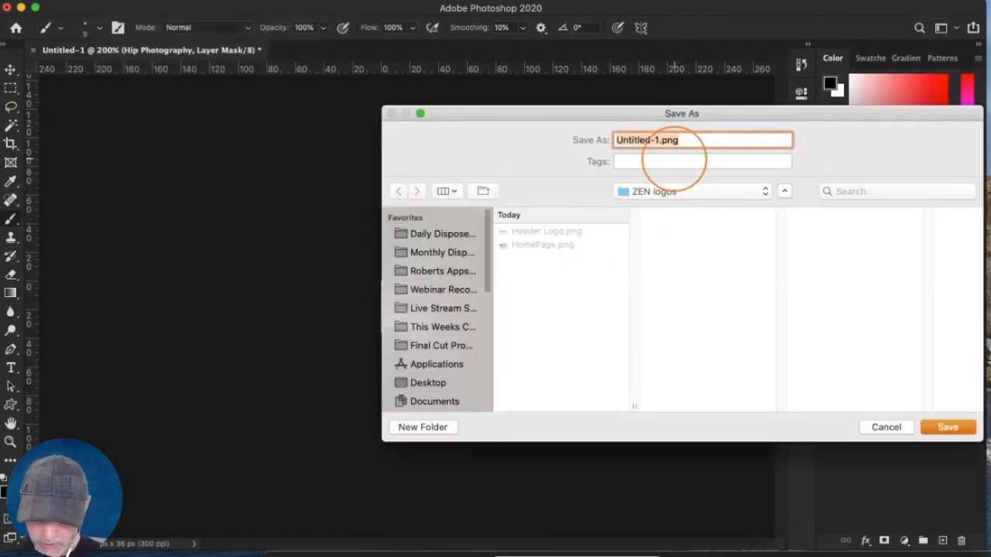
pyautogui.write('favicon')
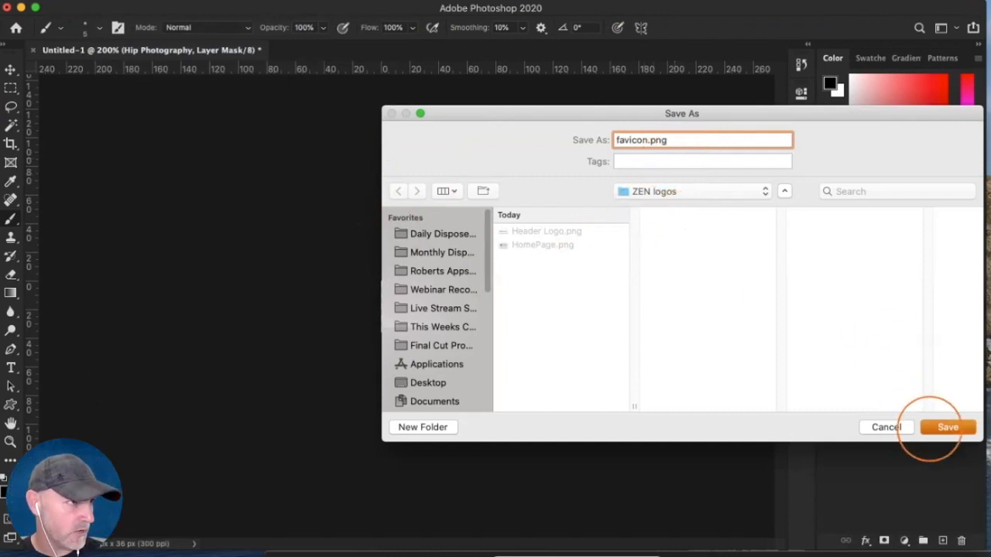
pyautogui.click(947, 427)
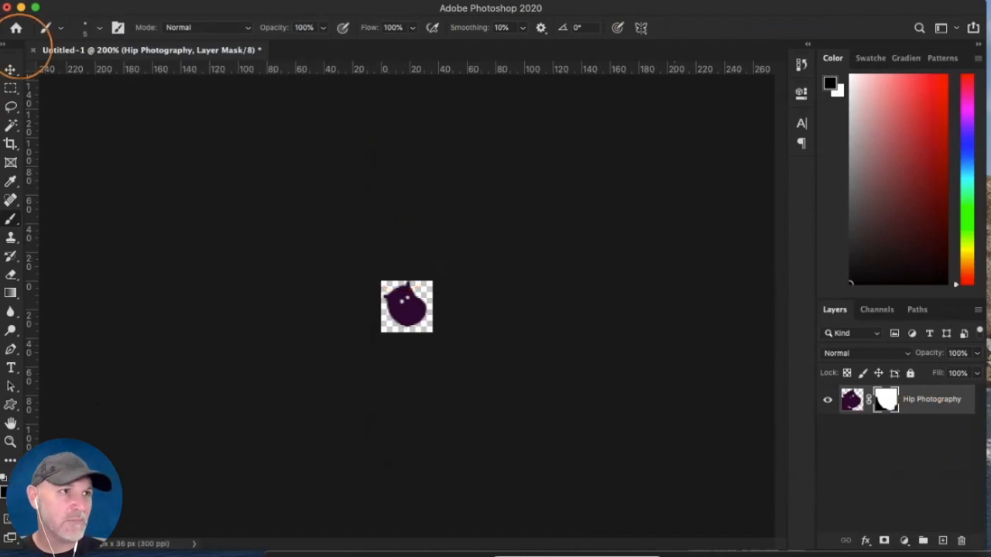
# Close the untitled document without saving it and open HomePage.png
pyautogui.click(32, 49)
pyautogui.click(633, 250)
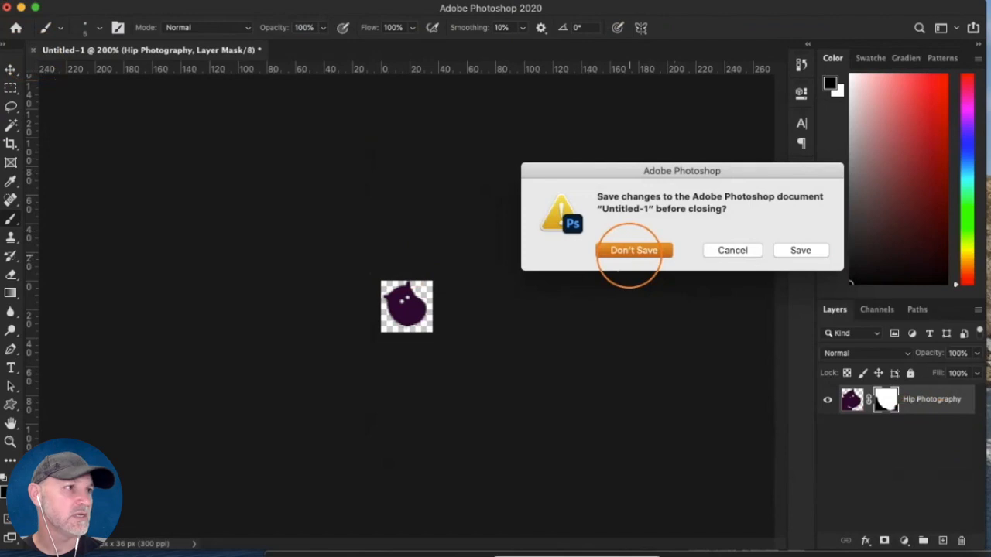
pyautogui.click(116, 0)
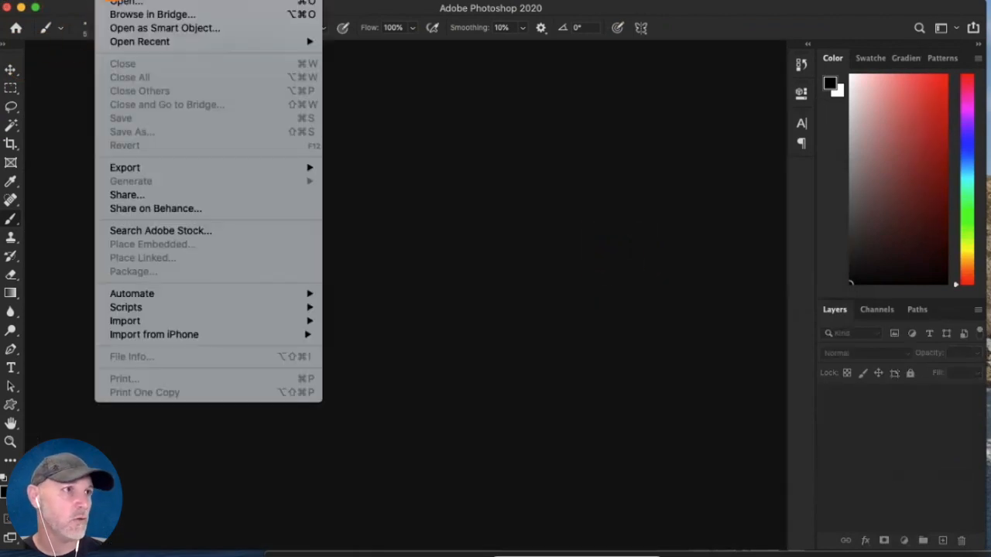
pyautogui.click(56, 116)
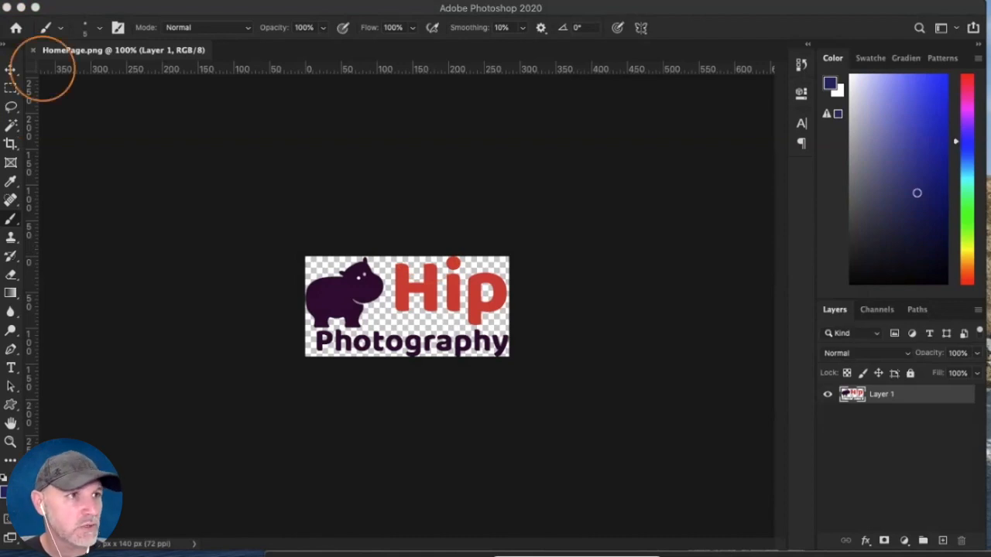
# Try to crop the HomePage.png logo to a 400 : 80 ratio
pyautogui.click(11, 143)
pyautogui.click(152, 28)
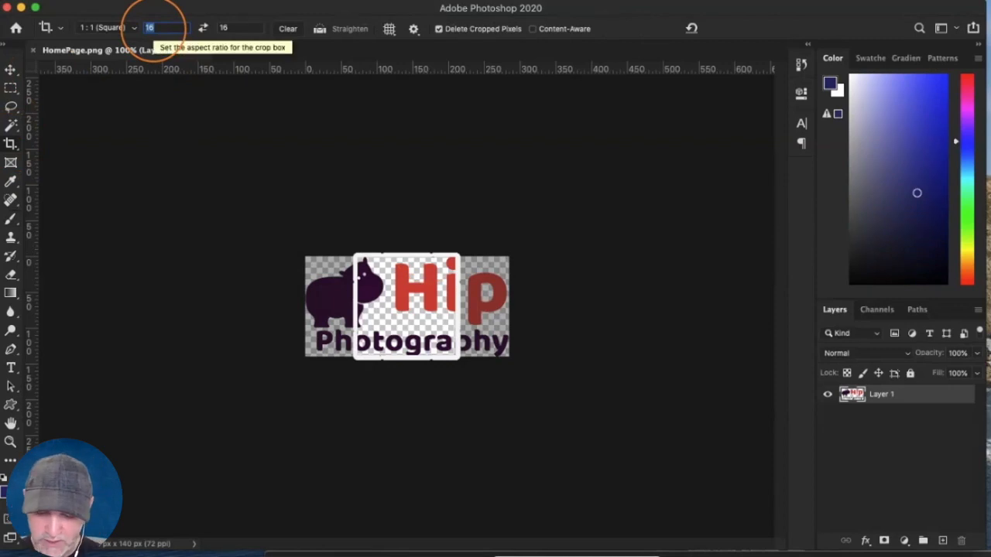
pyautogui.write('400')
pyautogui.press('Tab')
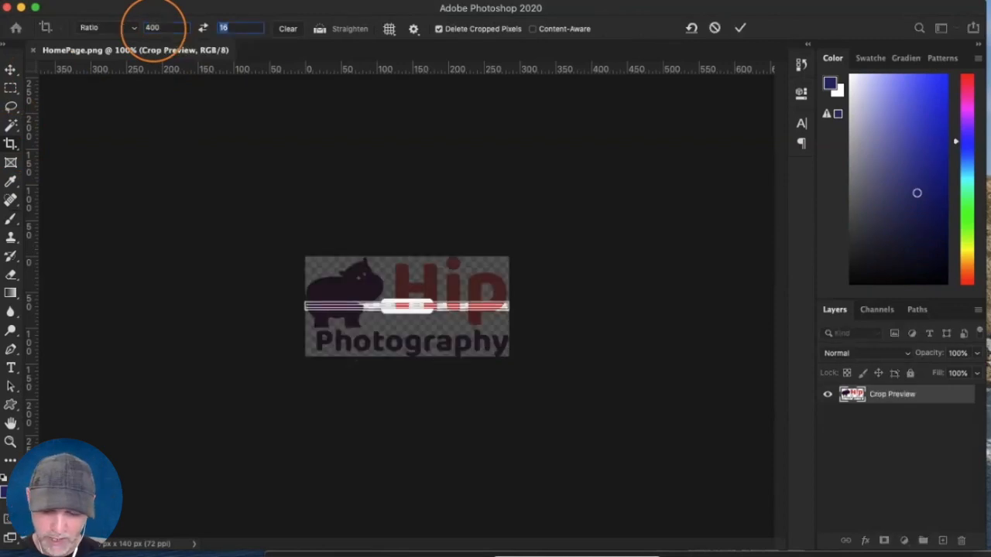
pyautogui.write('80')
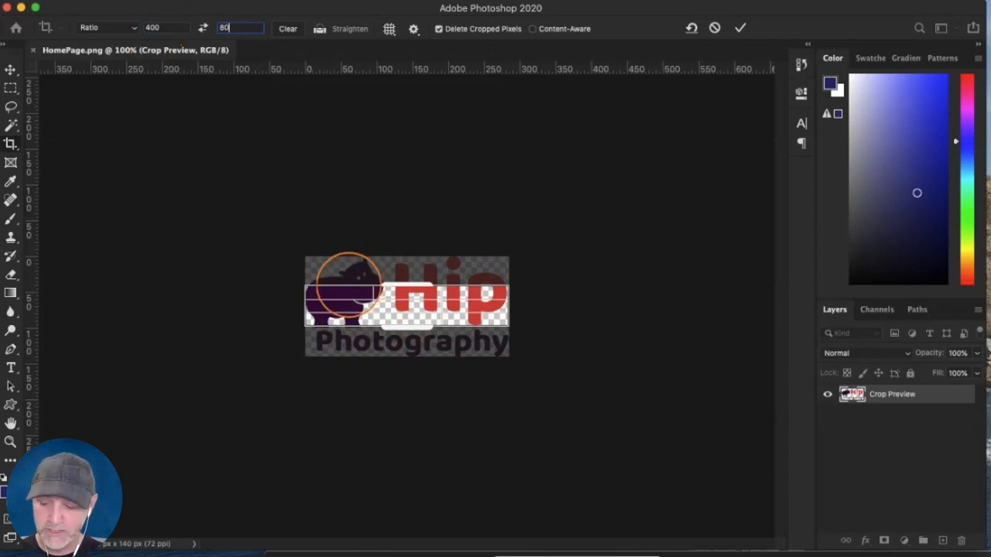
pyautogui.press('Return')
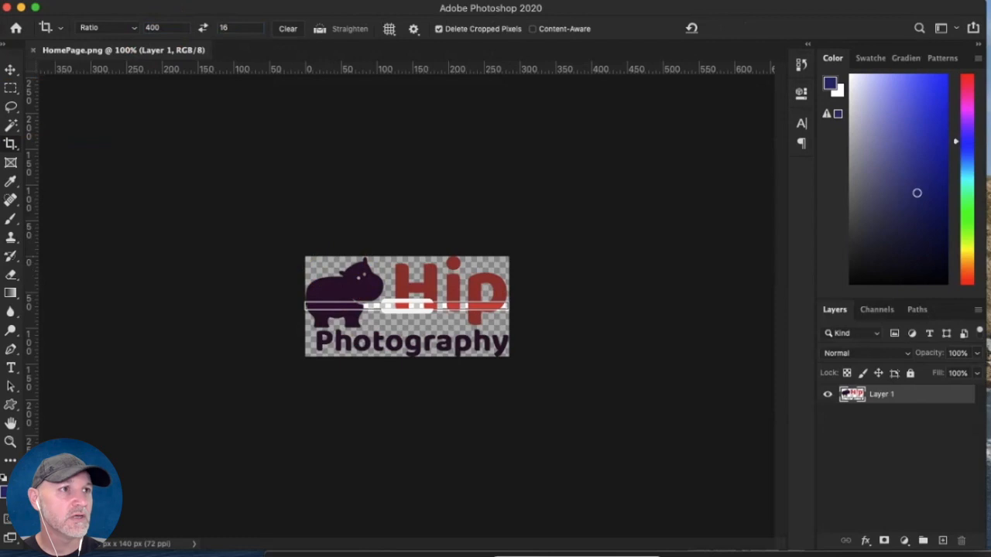
pyautogui.click(11, 87)
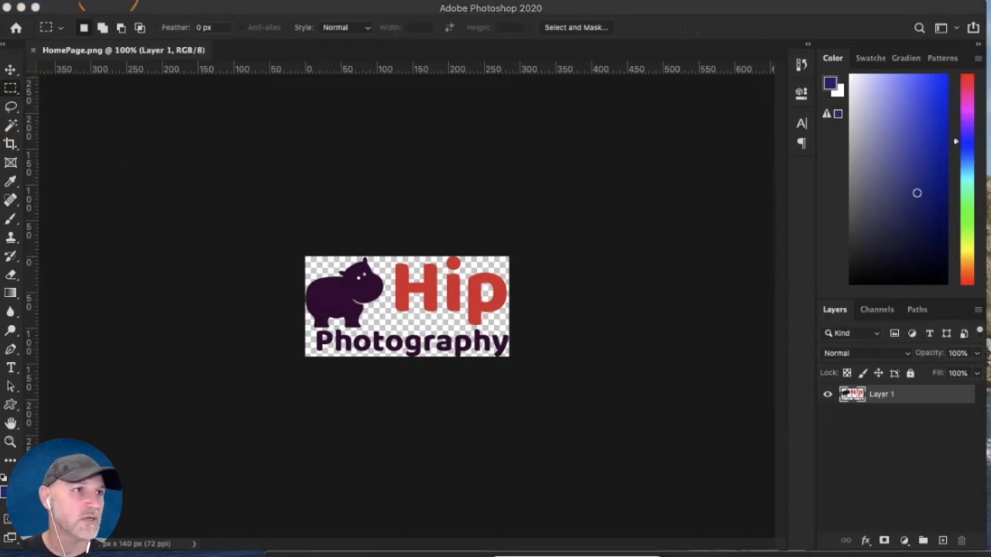
# Close HomePage.png and open Header Logo.png
pyautogui.click(32, 49)
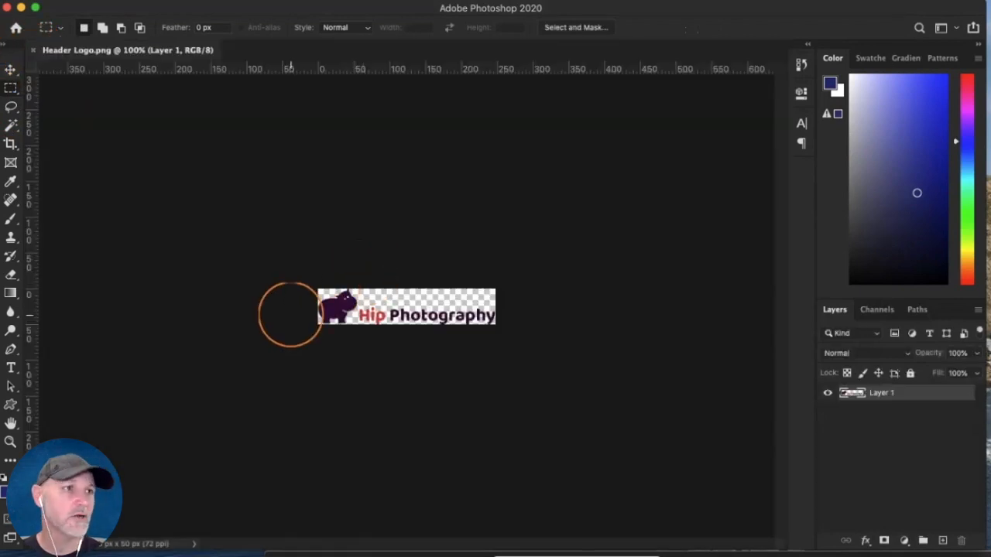
# Crop the Header Logo.png image to a 400 : 80 ratio
pyautogui.click(12, 144)
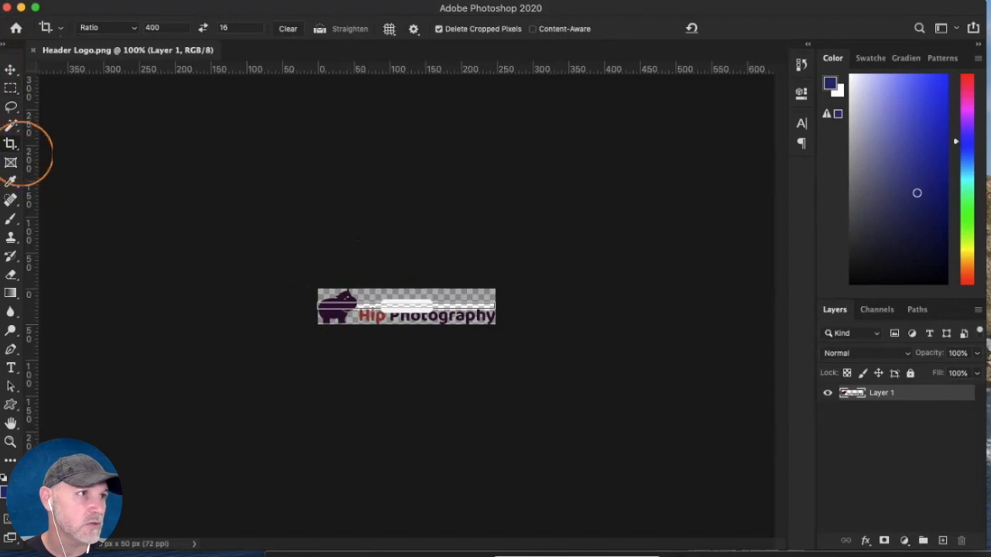
pyautogui.click(226, 28)
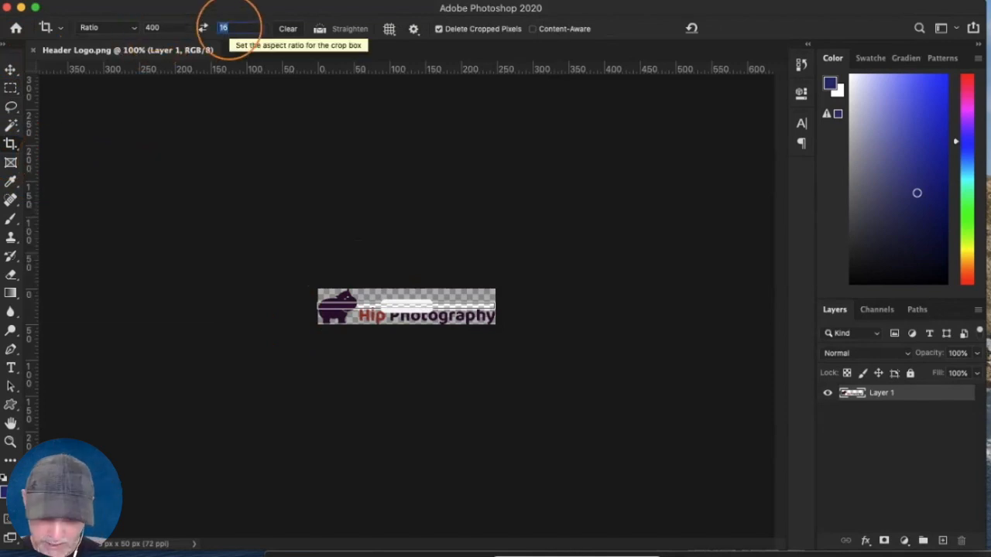
pyautogui.write('80')
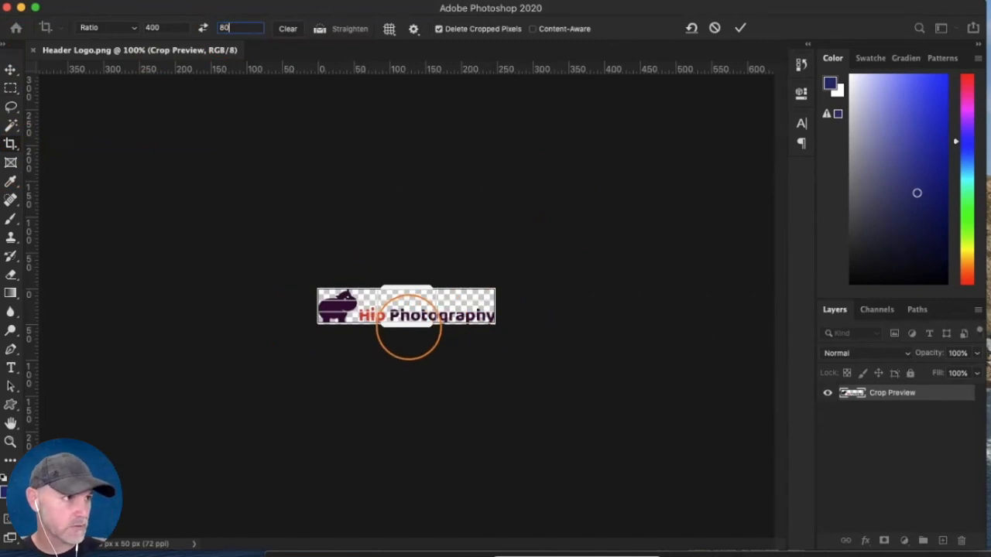
pyautogui.doubleClick(409, 328)
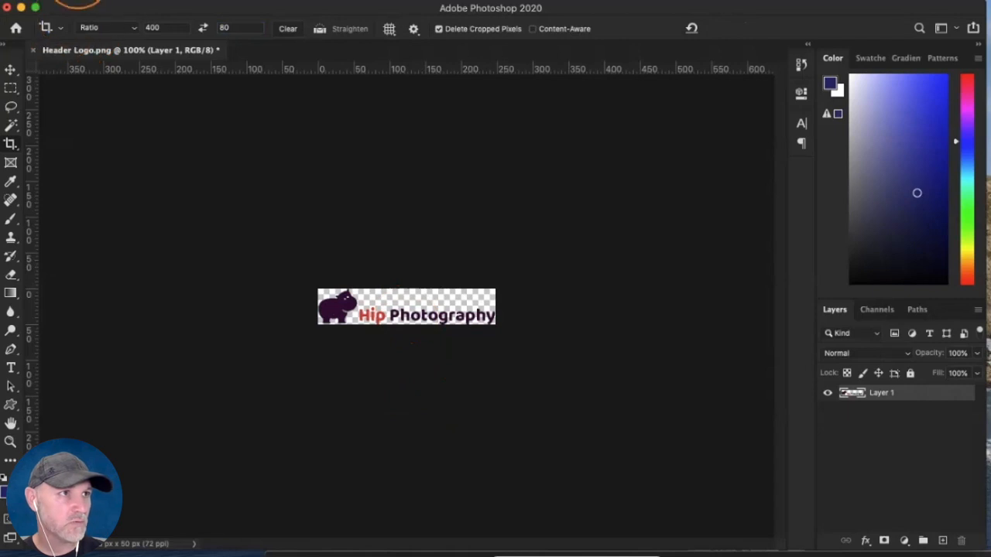
# Quick export the cropped logo as "QuickShop Logo.png" into the ZEN logos folder
pyautogui.click(77, 1)
pyautogui.moveTo(128, 167)
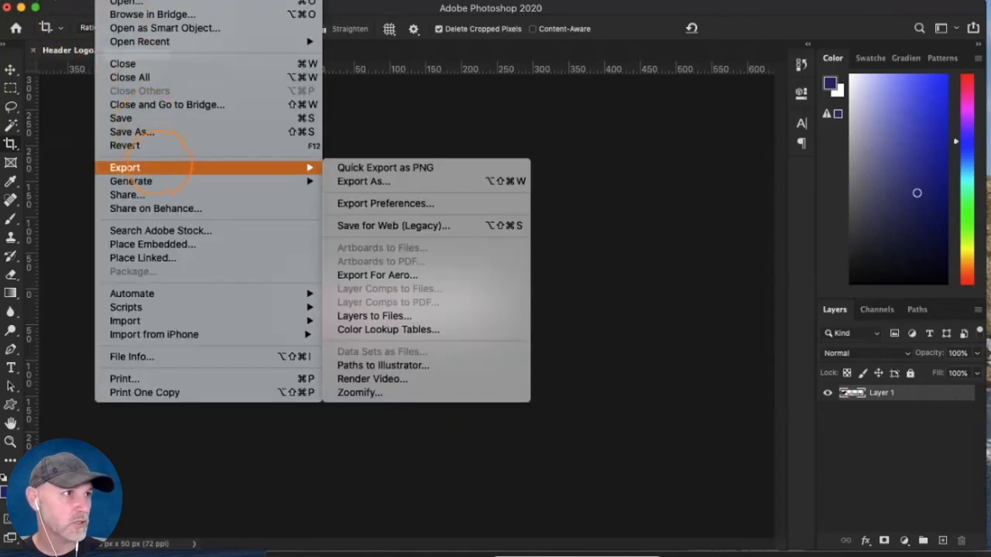
pyautogui.click(404, 168)
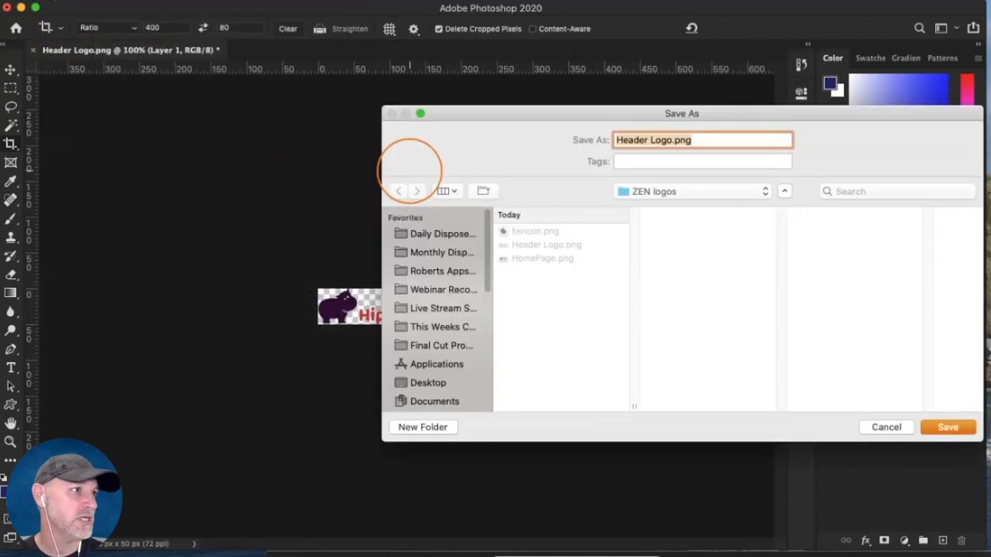
pyautogui.write('Qui')
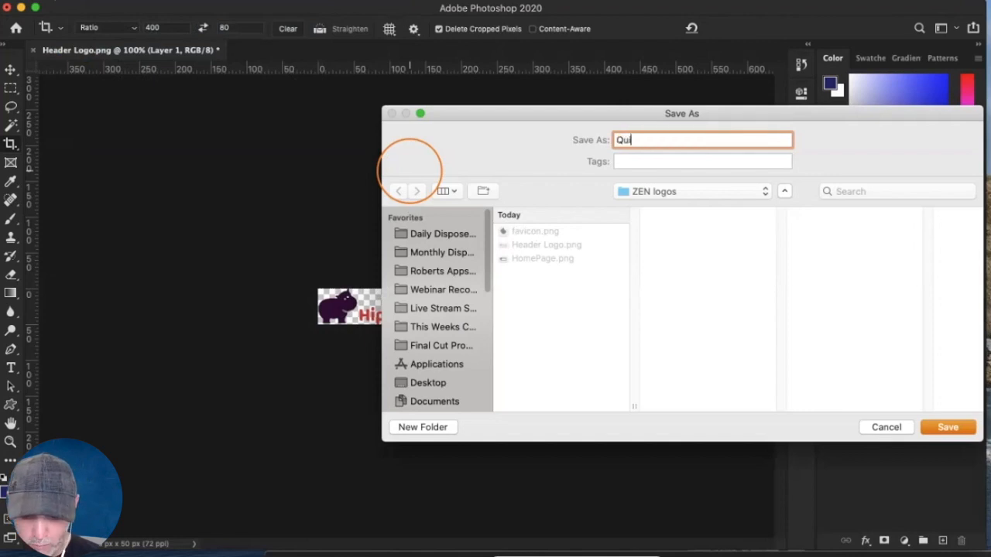
pyautogui.write('ckShop Lo')
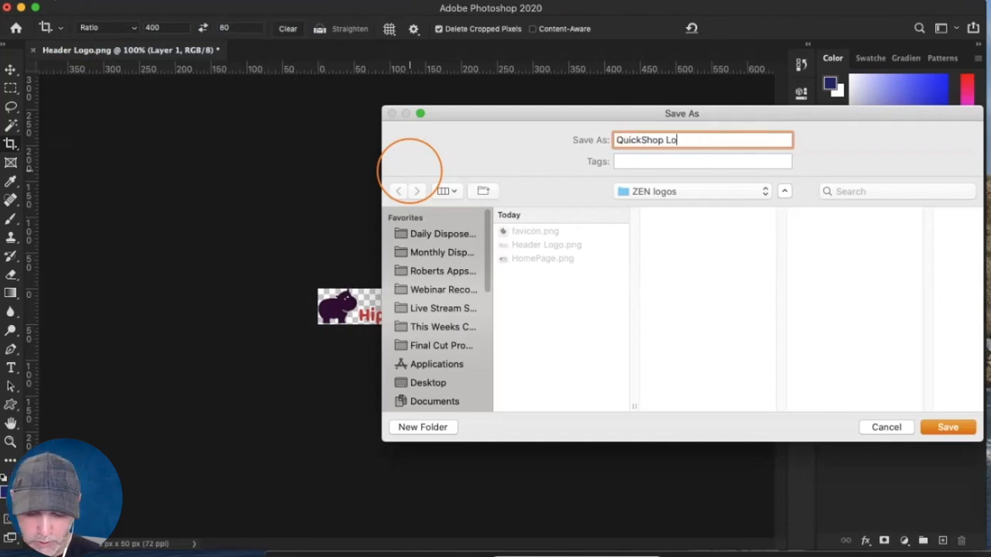
pyautogui.write('go.png')
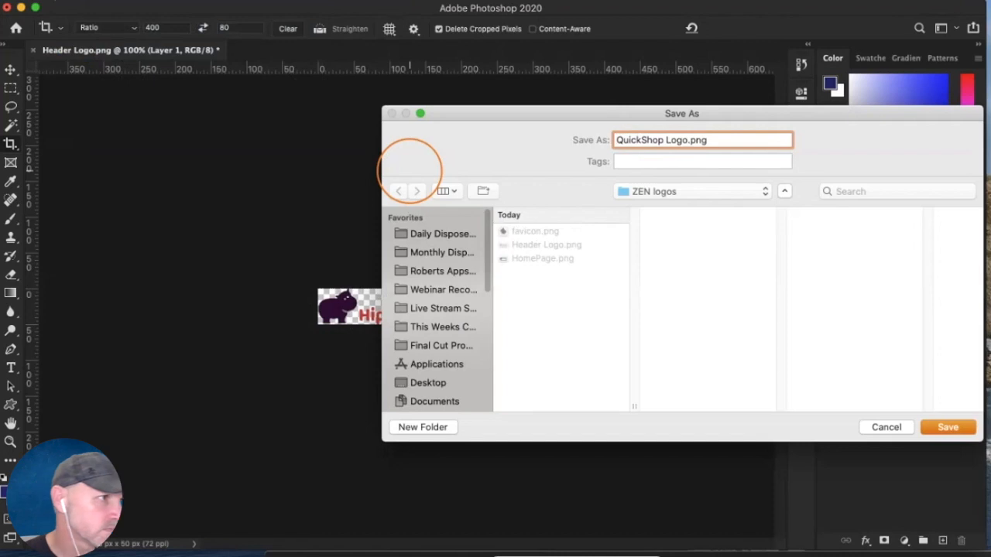
pyautogui.click(946, 427)
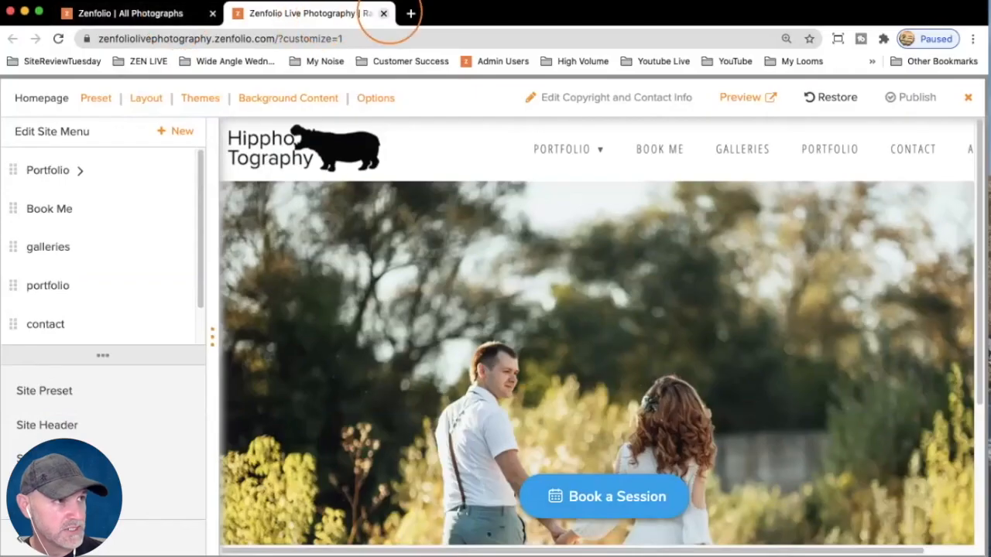
# In Zenfolio in the browser, close the old customization page, reopen Customize Website in a new tab and continue past its introduction
pyautogui.click(387, 13)
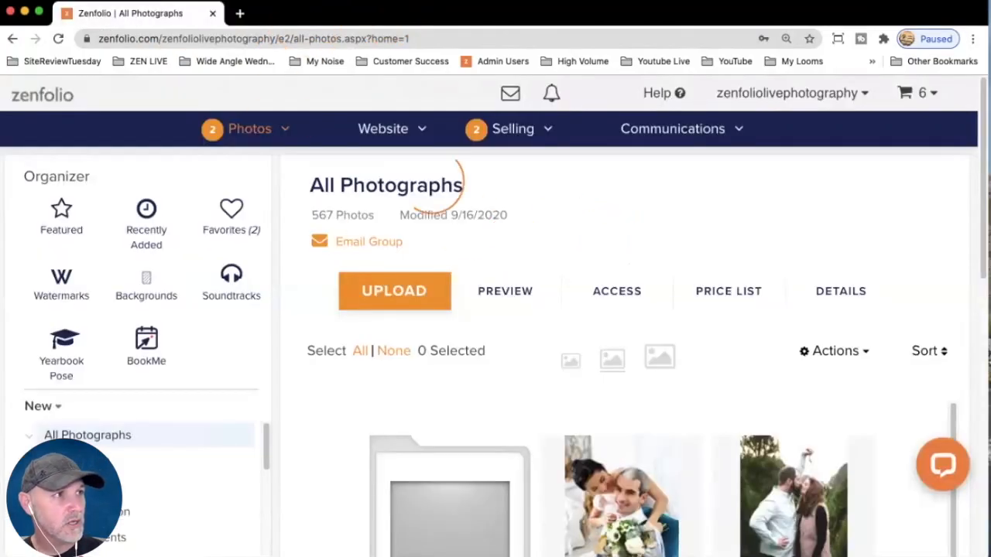
pyautogui.click(391, 129)
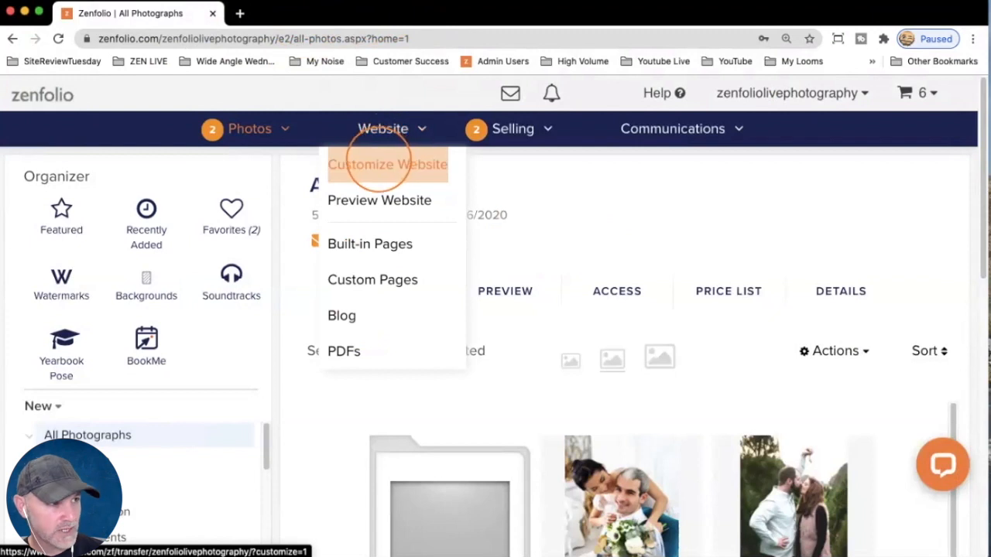
pyautogui.rightClick(378, 164)
pyautogui.click(438, 164)
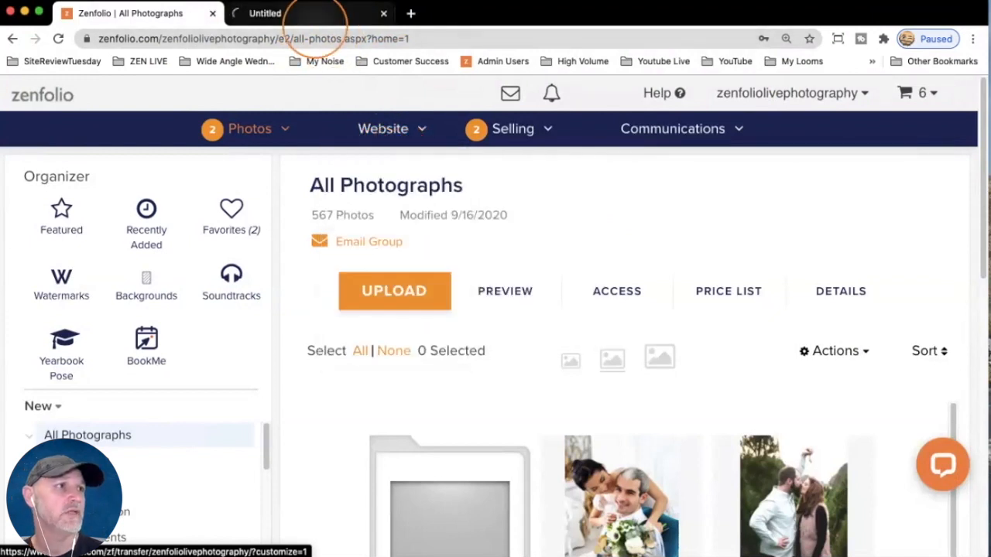
pyautogui.click(316, 14)
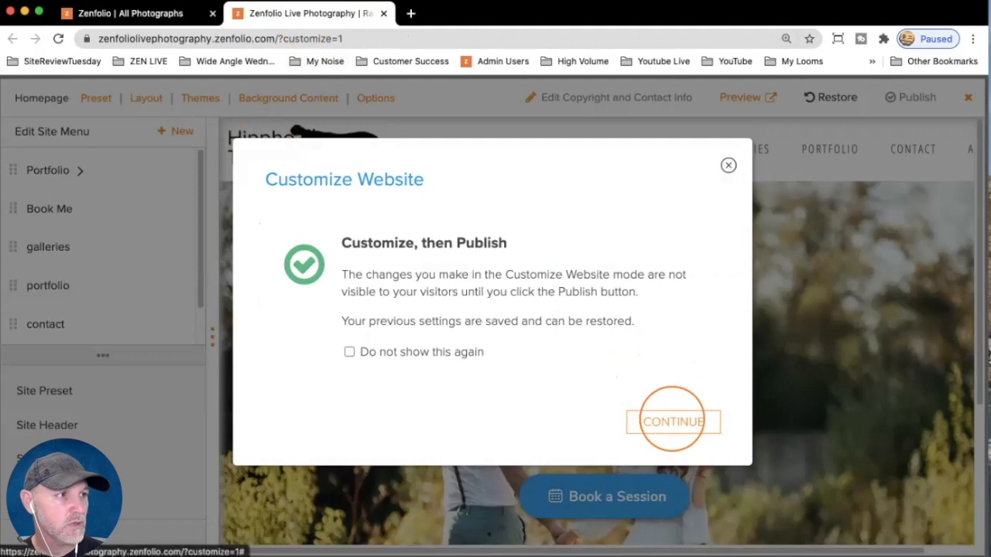
pyautogui.click(672, 421)
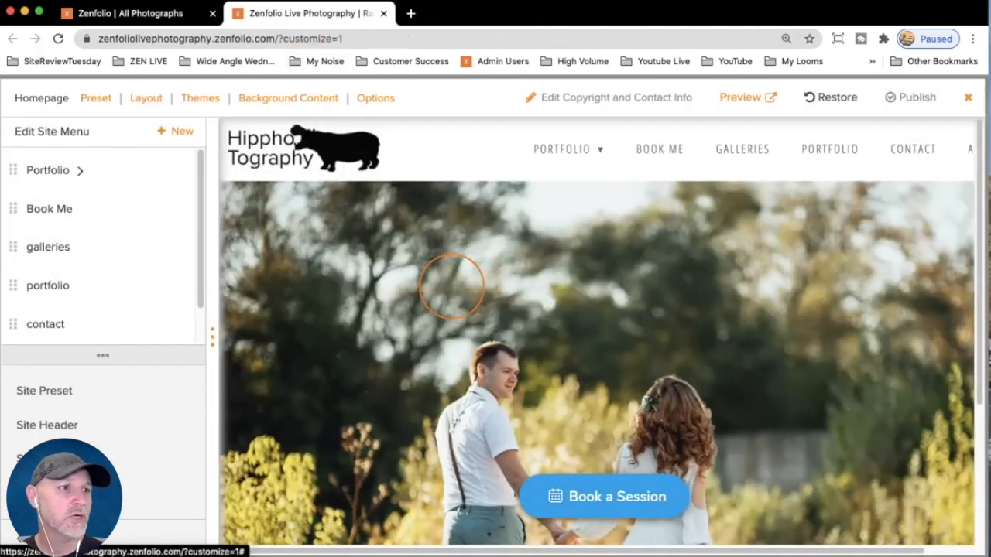
# Open the Logos and Icons section of the Site Settings
pyautogui.scroll(-1, 124, 240)
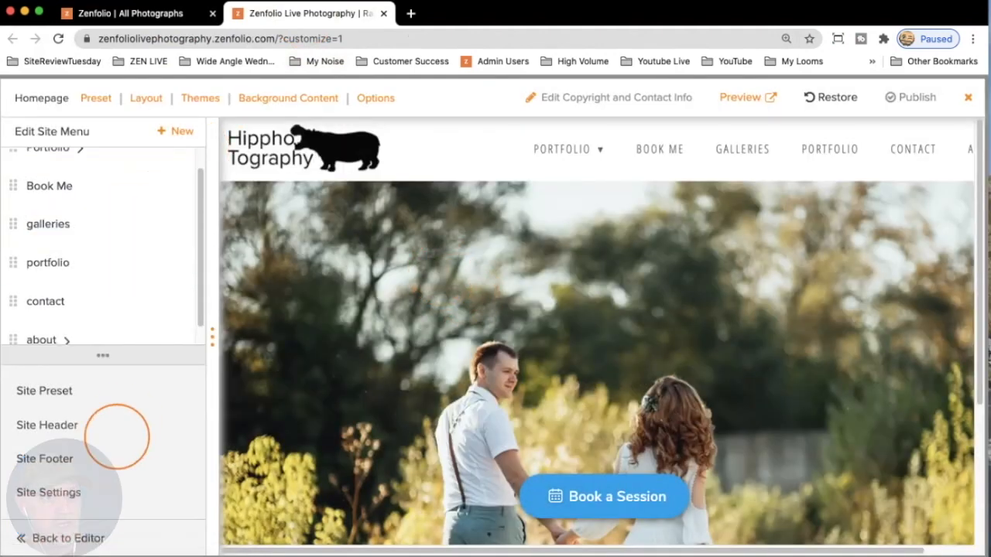
pyautogui.click(46, 492)
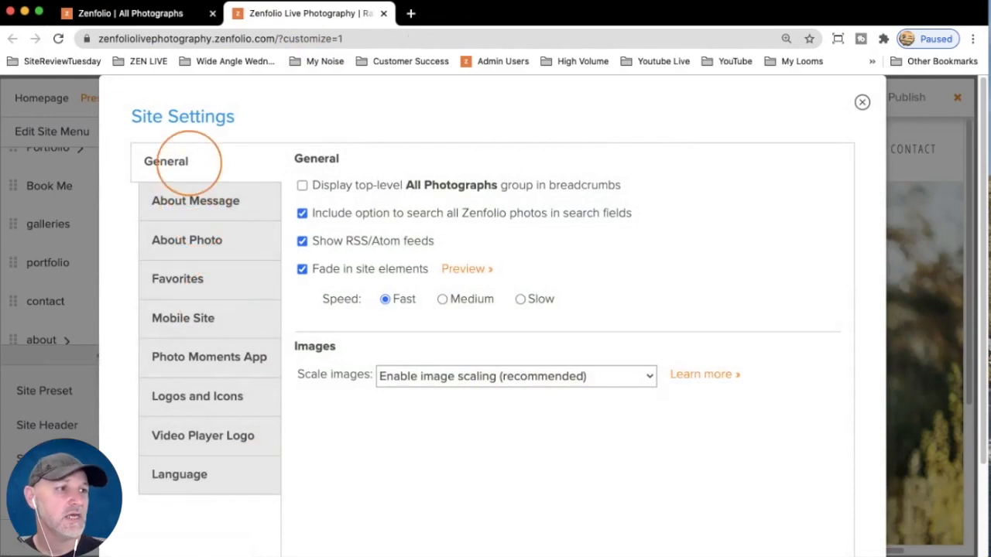
pyautogui.click(170, 395)
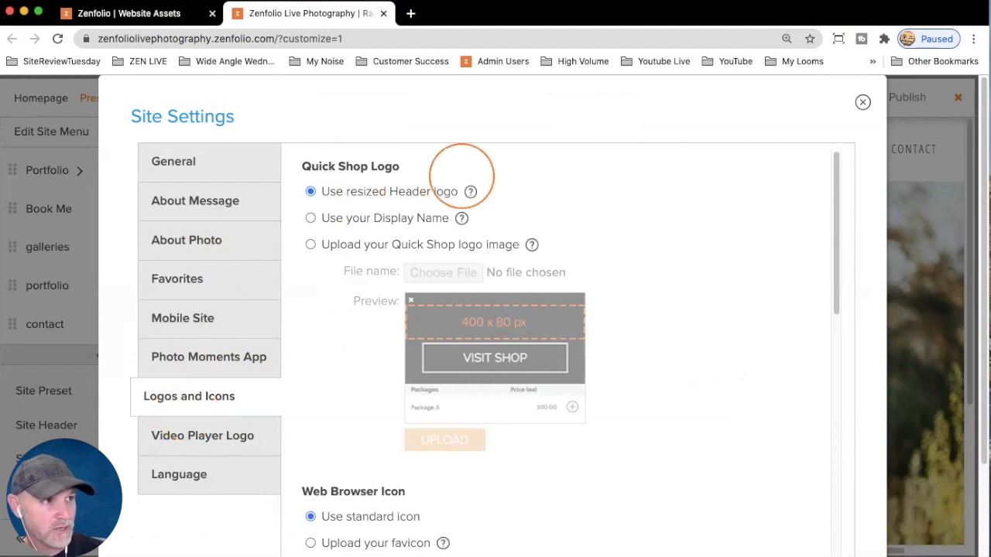
# Choose a custom Quick Shop logo image and upload QuickShop Logo.png for it
pyautogui.click(311, 245)
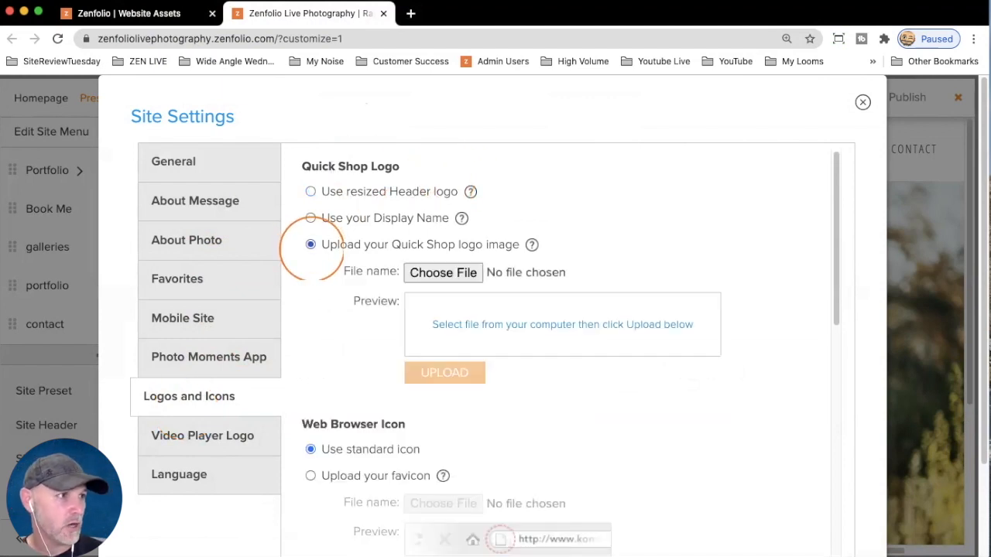
pyautogui.click(442, 272)
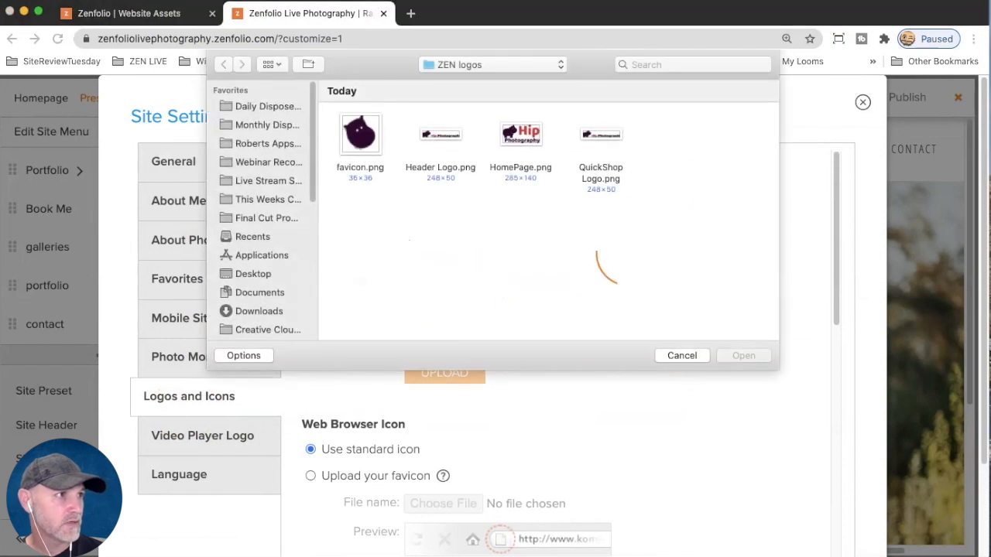
pyautogui.click(604, 135)
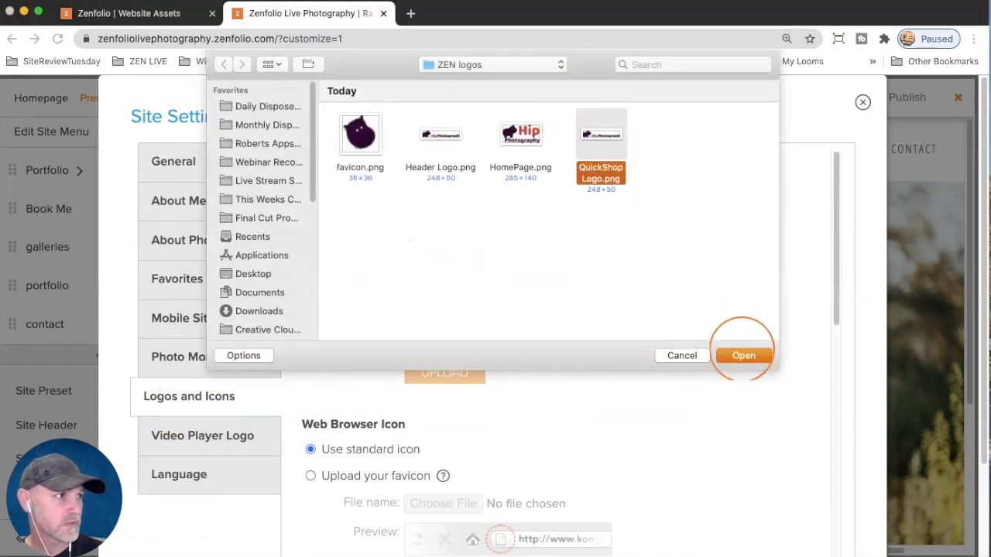
pyautogui.click(743, 356)
pyautogui.click(456, 377)
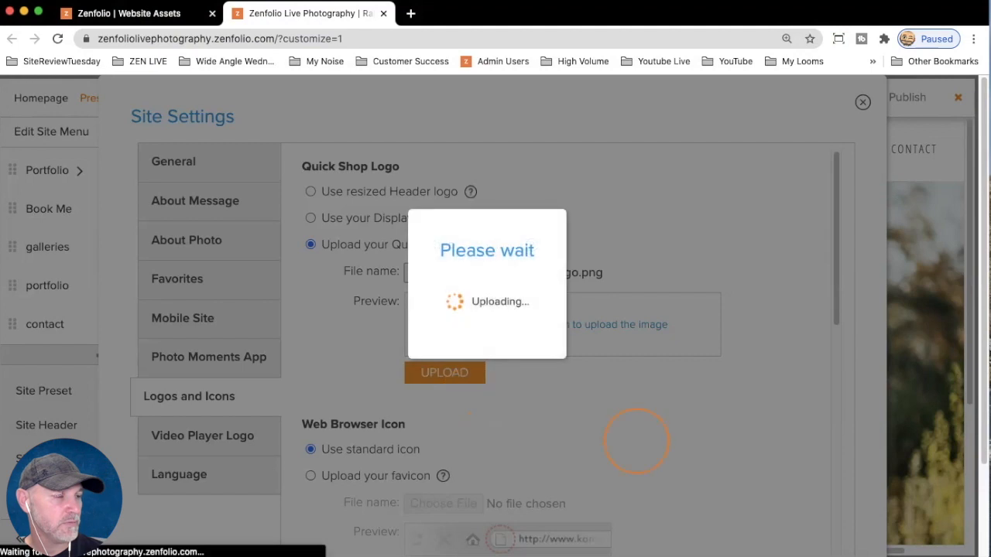
# Switch the Web Browser Icon to a custom favicon and upload favicon.png
pyautogui.scroll(-10, 771, 294)
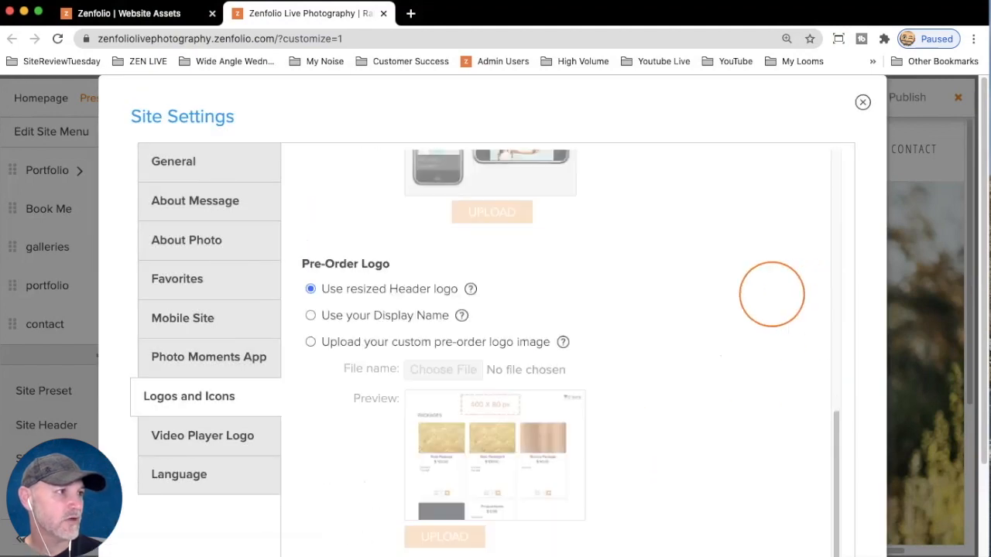
pyautogui.scroll(8, 772, 294)
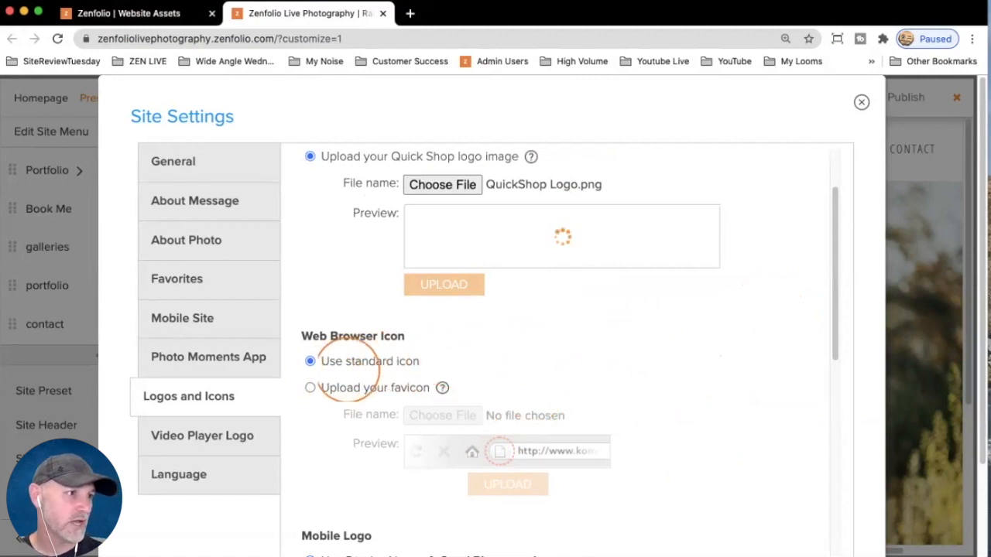
pyautogui.click(310, 387)
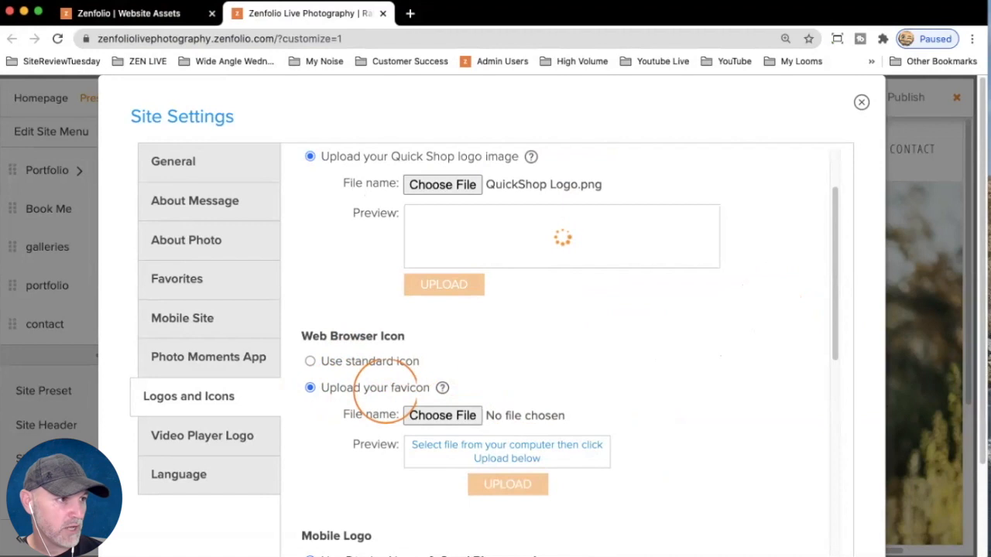
pyautogui.click(441, 416)
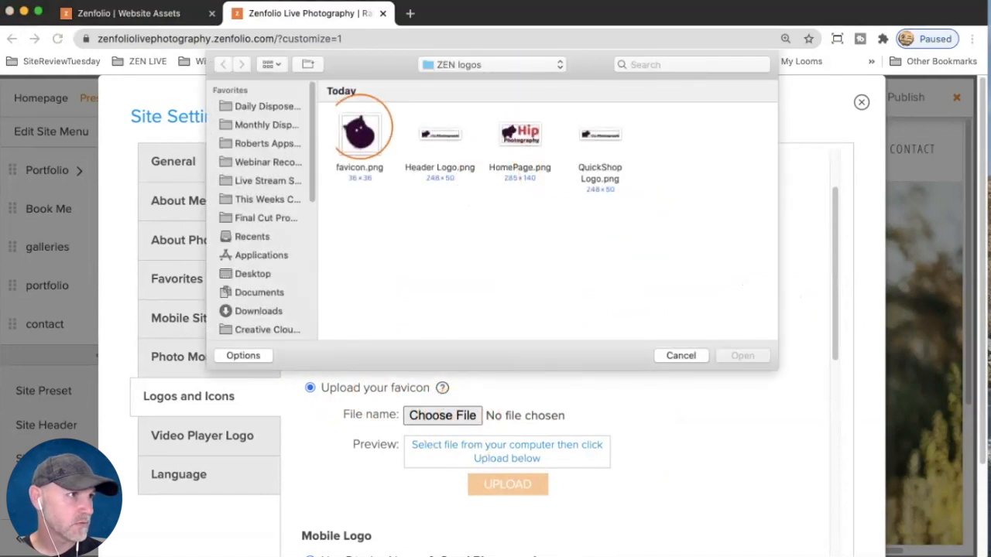
pyautogui.click(359, 131)
pyautogui.click(740, 355)
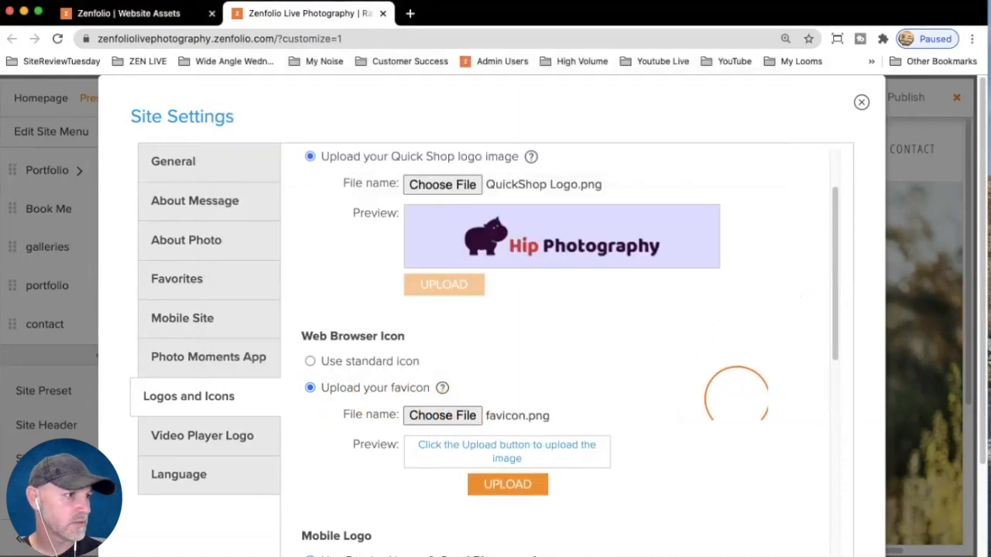
pyautogui.click(522, 485)
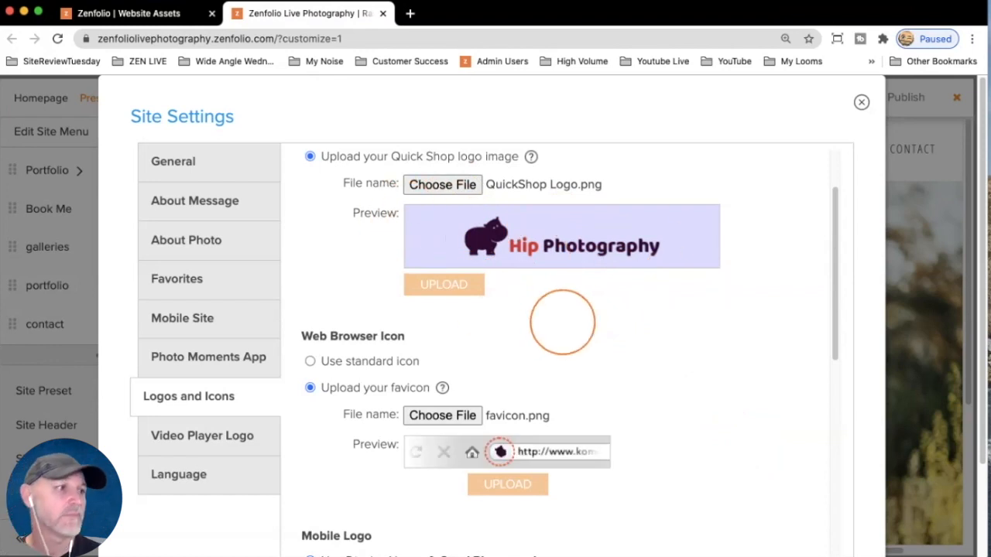
# Set the Mobile Logo to an uploaded logo image and upload Header Logo.png
pyautogui.scroll(-6, 672, 360)
pyautogui.scroll(5, 672, 364)
pyautogui.scroll(-5, 666, 372)
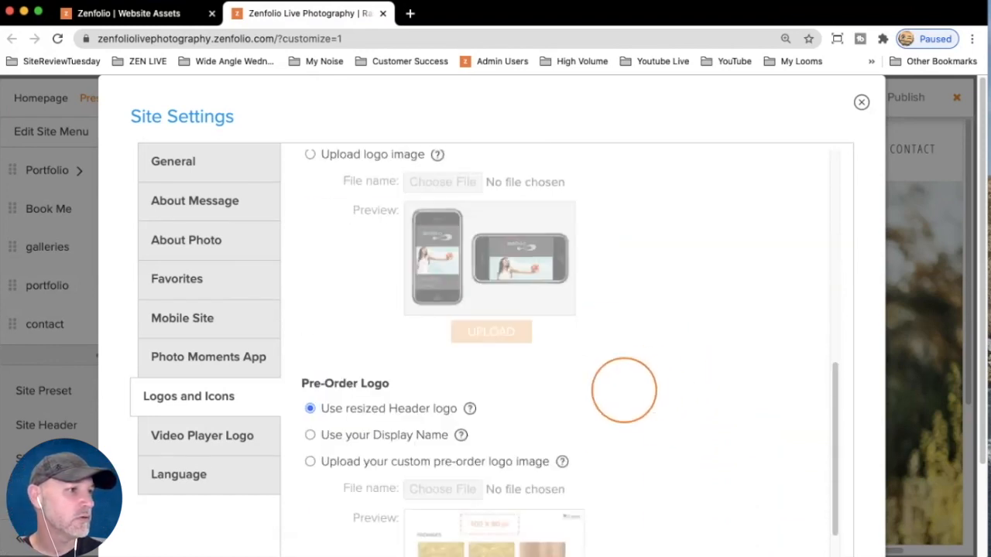
pyautogui.click(343, 157)
pyautogui.click(442, 181)
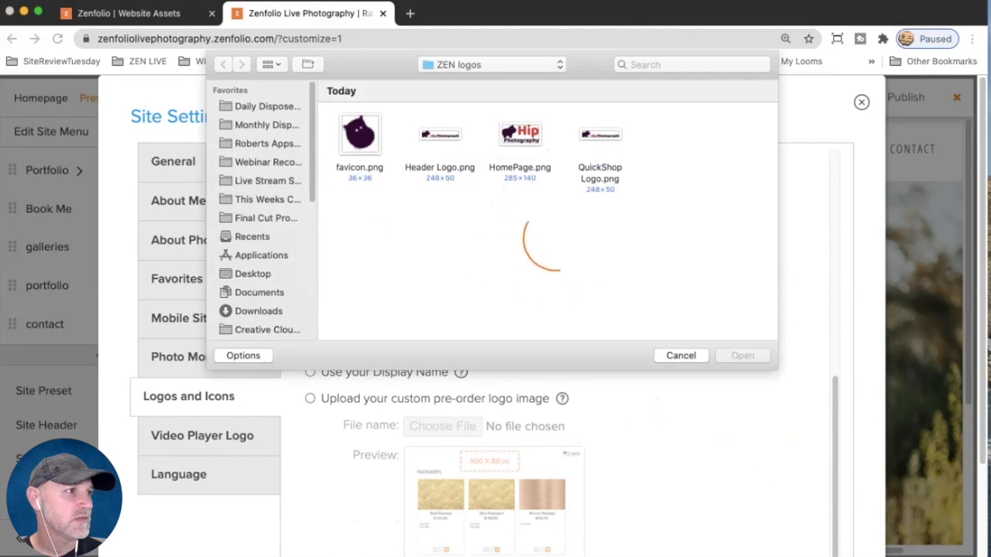
pyautogui.click(440, 138)
pyautogui.click(741, 356)
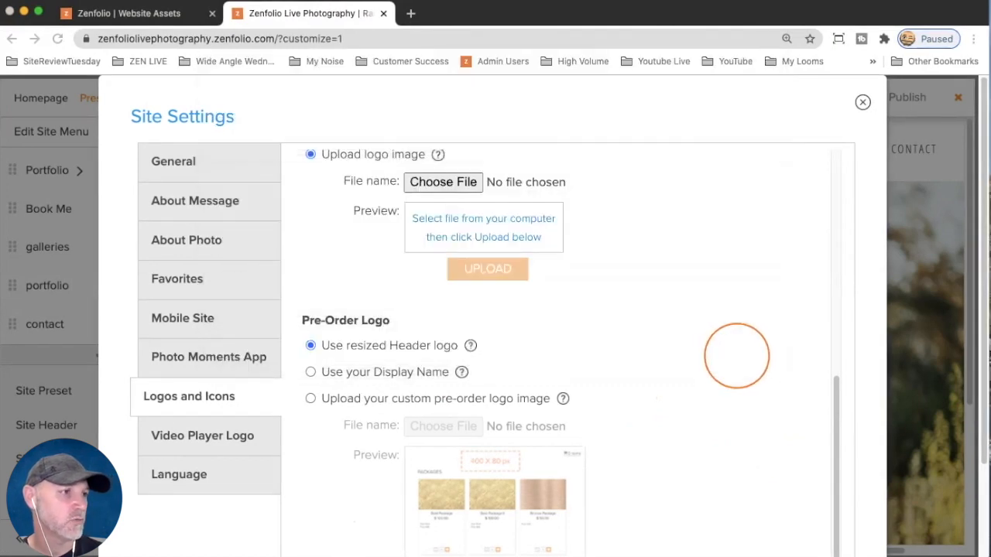
pyautogui.click(486, 268)
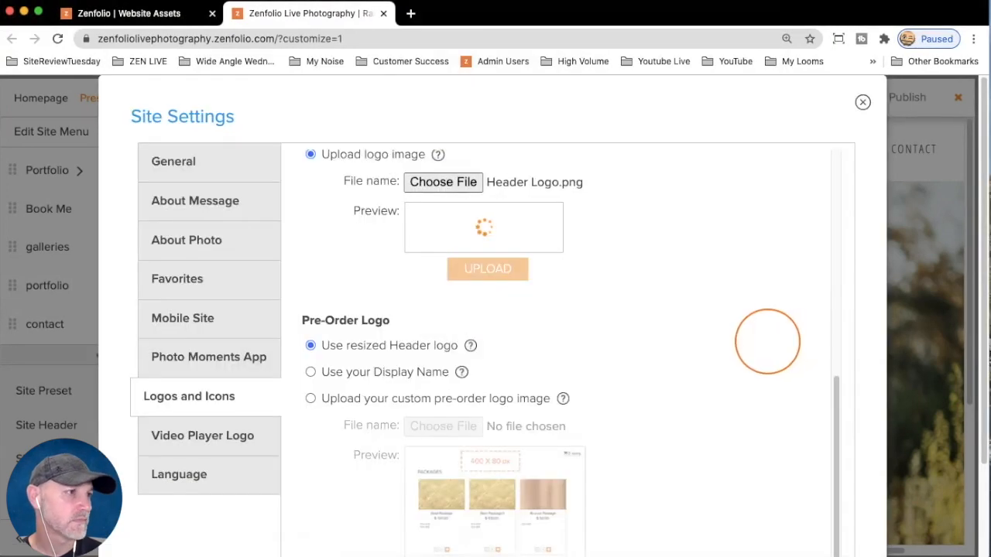
# Set the Pre-Order Logo to a custom image, upload QuickShop Logo.png for it, and apply the site settings
pyautogui.click(422, 399)
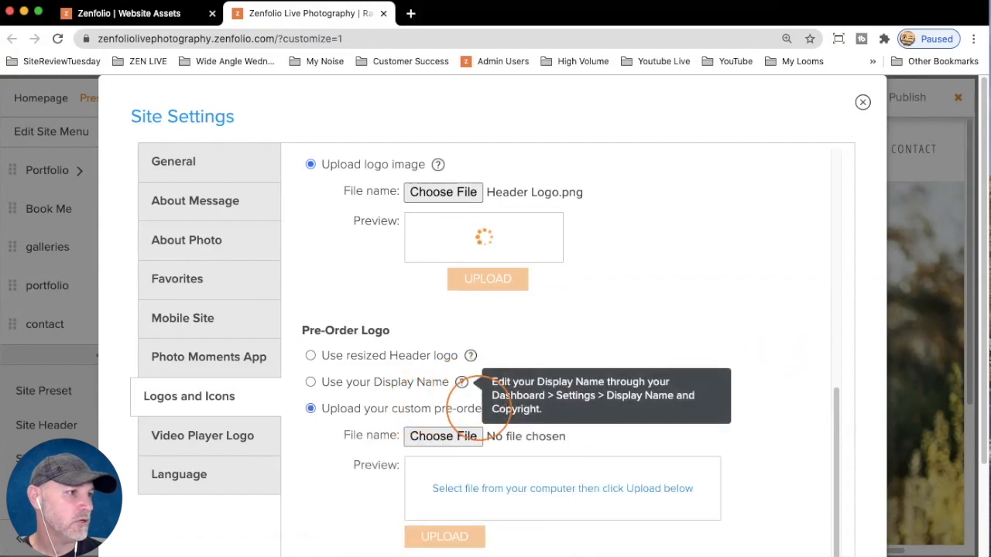
pyautogui.click(463, 427)
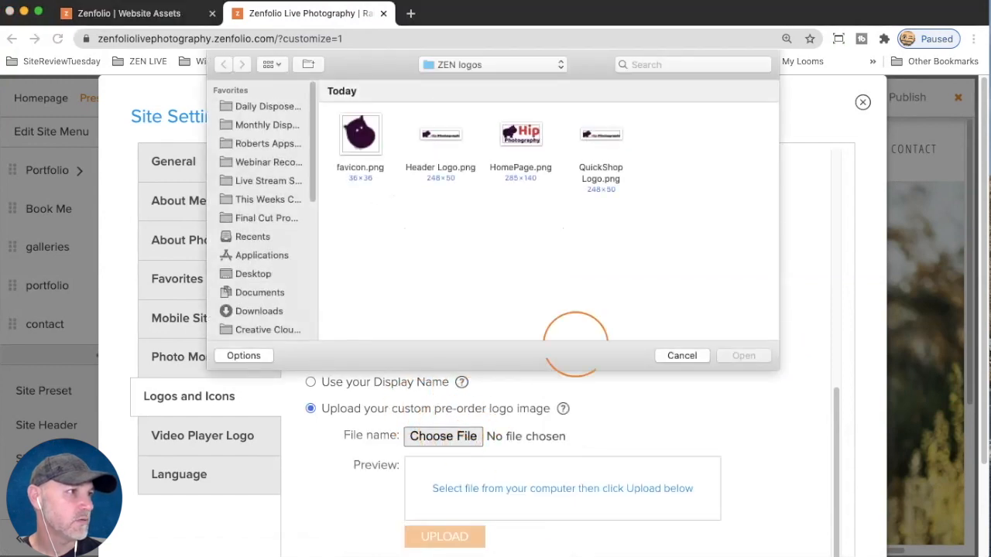
pyautogui.click(595, 138)
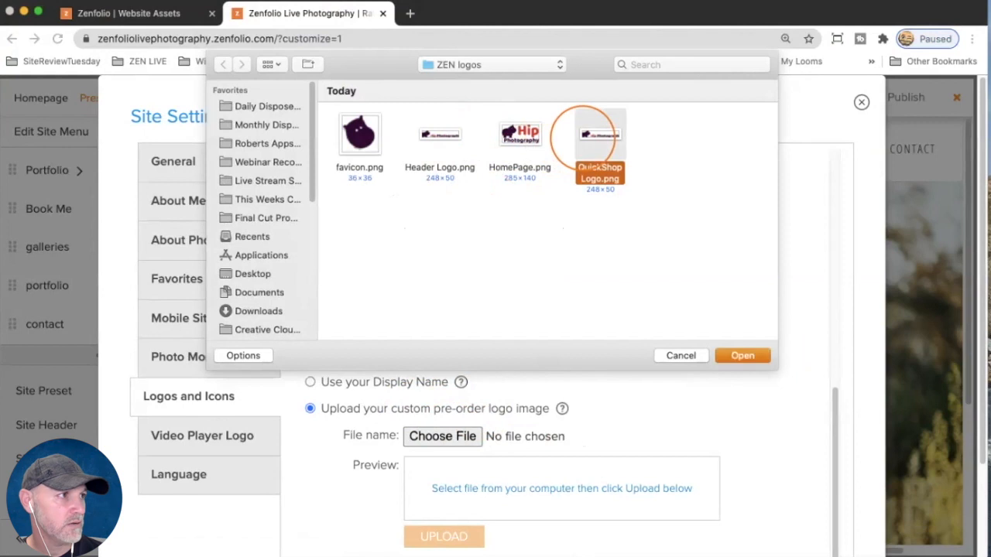
pyautogui.click(742, 355)
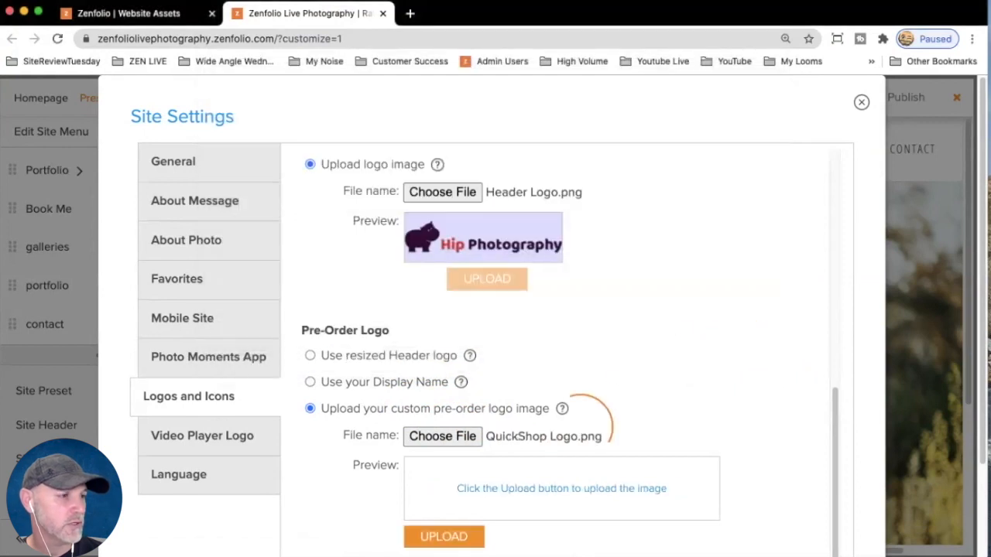
pyautogui.click(453, 534)
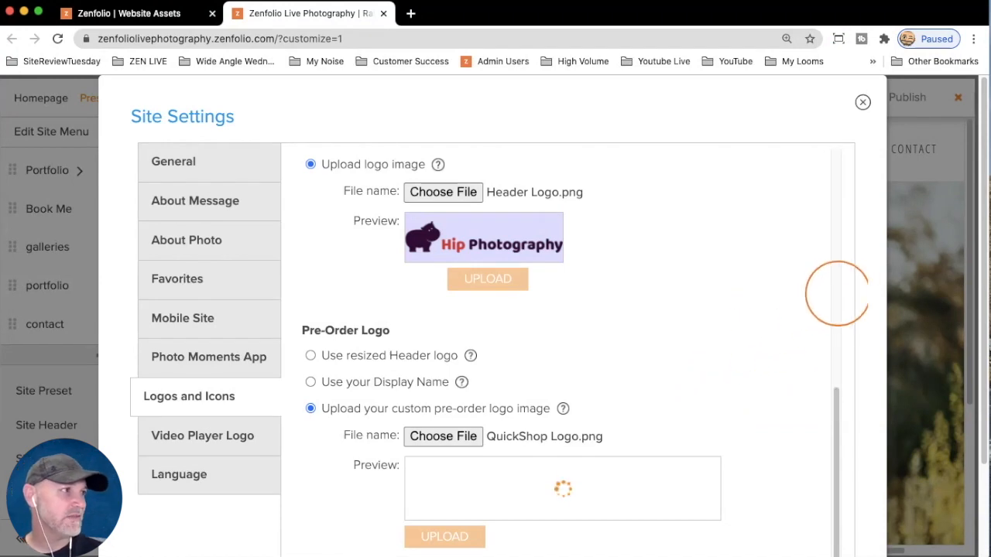
pyautogui.scroll(-3, 840, 289)
pyautogui.scroll(-1, 842, 289)
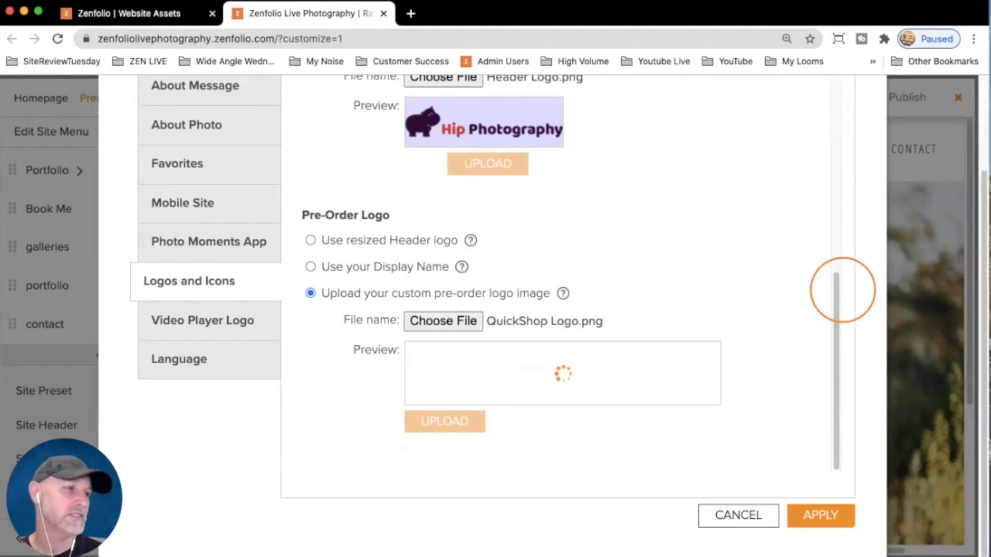
pyautogui.click(807, 516)
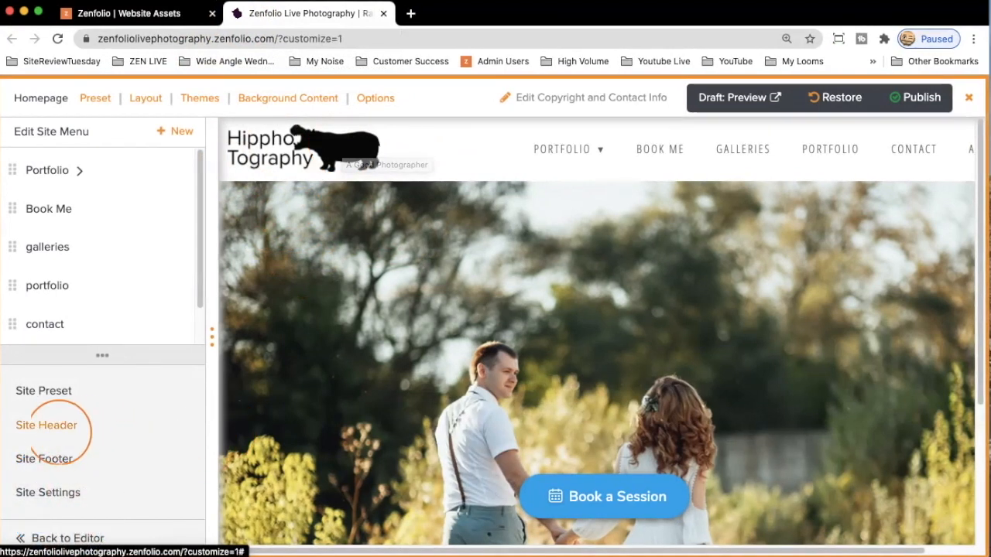
# Upload Header Logo.png as the logo image in the Site Header settings and apply it
pyautogui.click(47, 425)
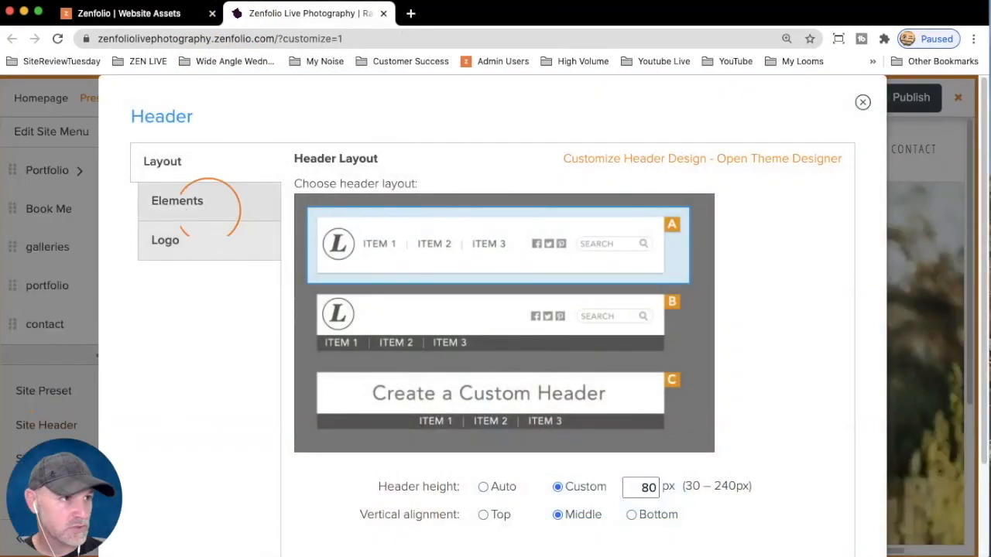
pyautogui.click(173, 239)
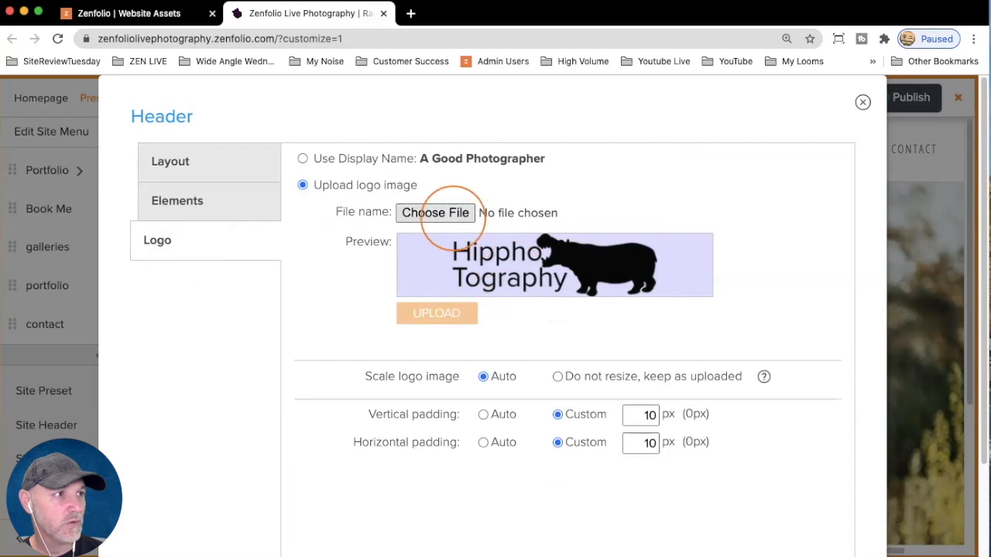
pyautogui.click(436, 213)
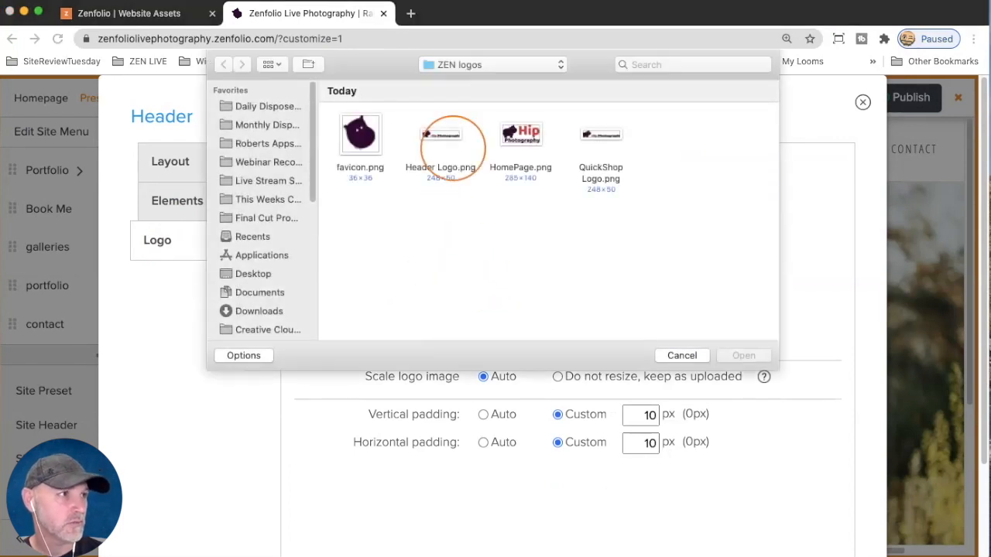
pyautogui.doubleClick(453, 147)
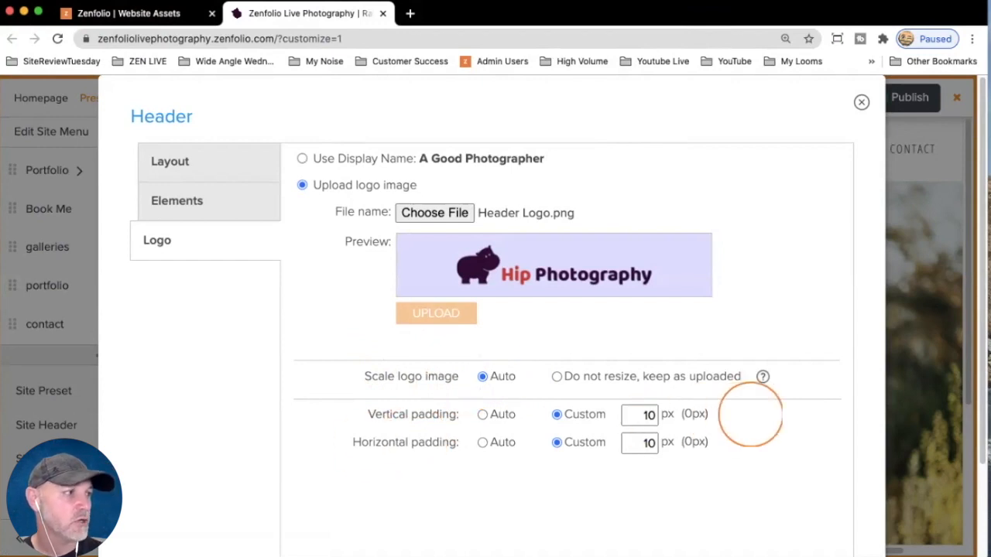
pyautogui.scroll(-3, 805, 402)
pyautogui.click(821, 525)
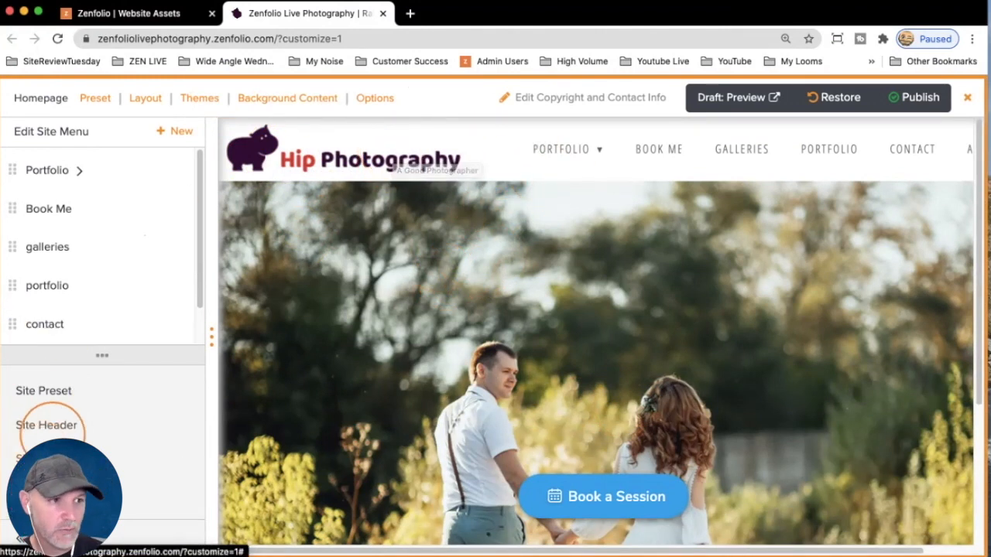
# Reduce the custom header height in the Site Header layout settings and apply the change
pyautogui.click(47, 425)
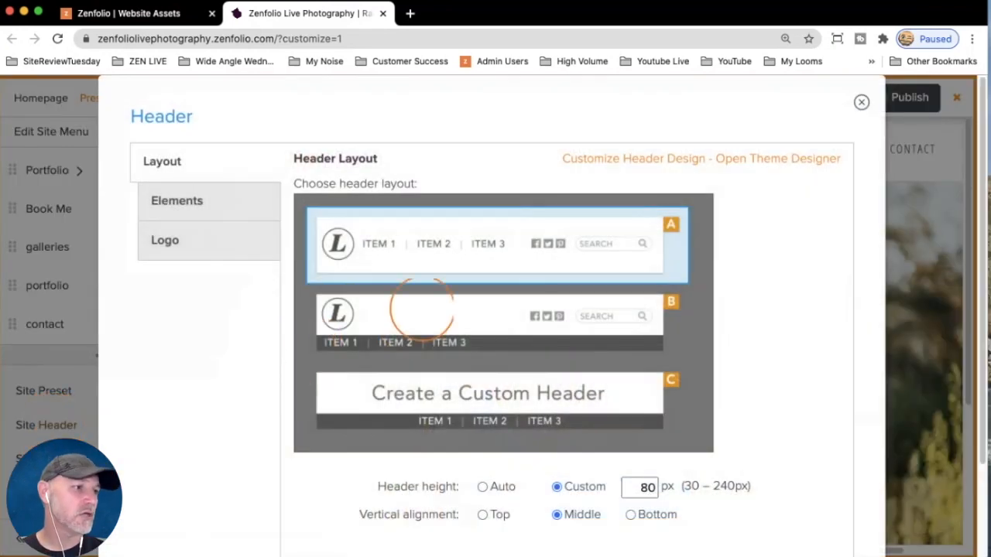
pyautogui.scroll(-2, 421, 308)
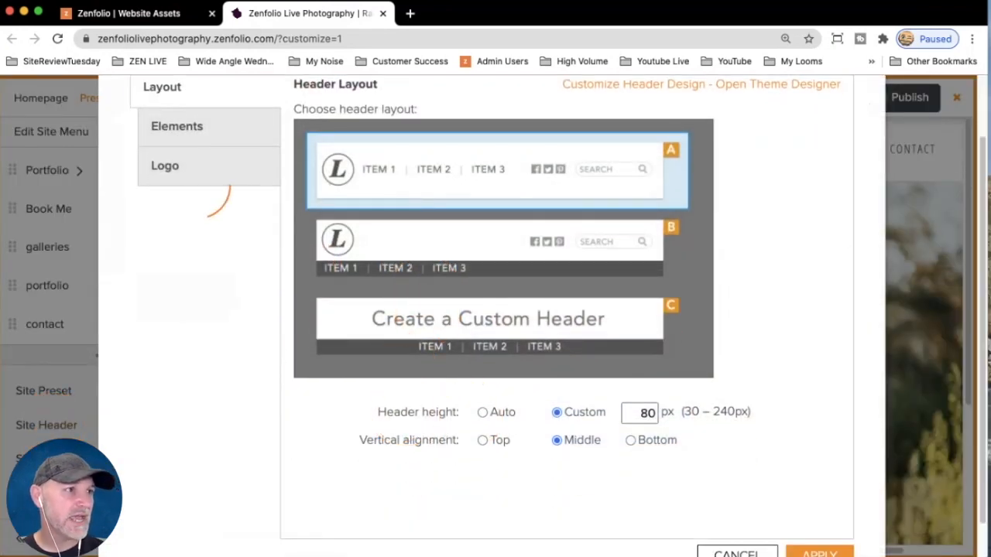
pyautogui.click(189, 178)
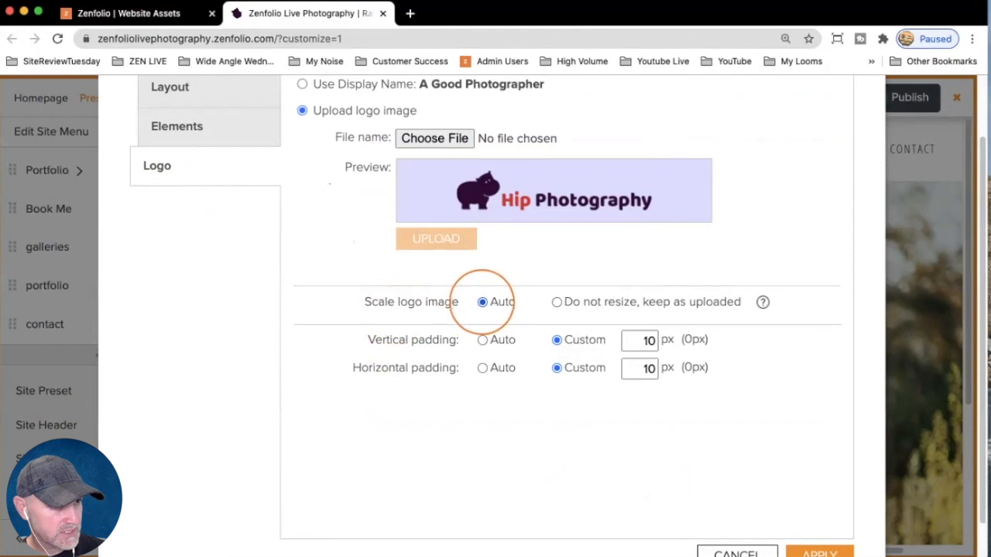
pyautogui.click(216, 88)
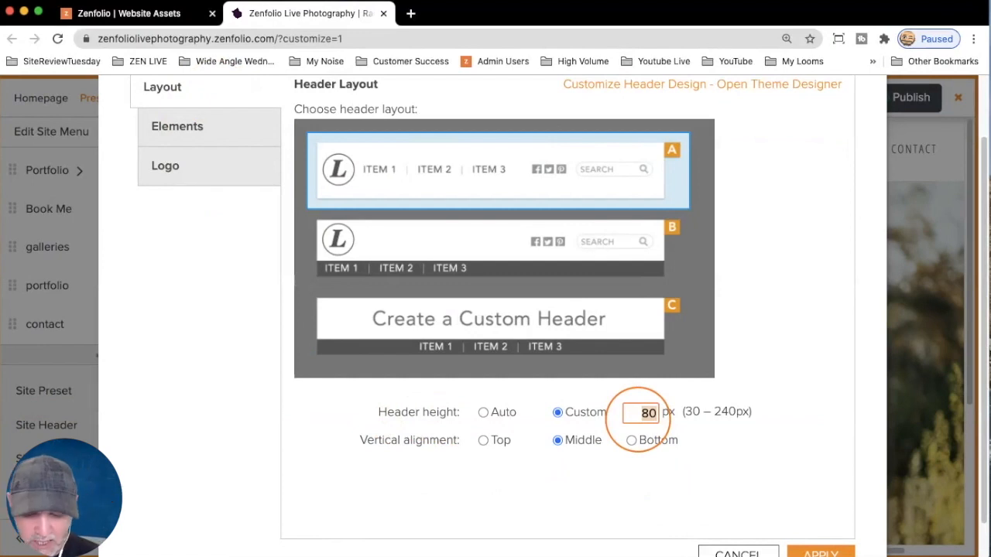
pyautogui.click(821, 553)
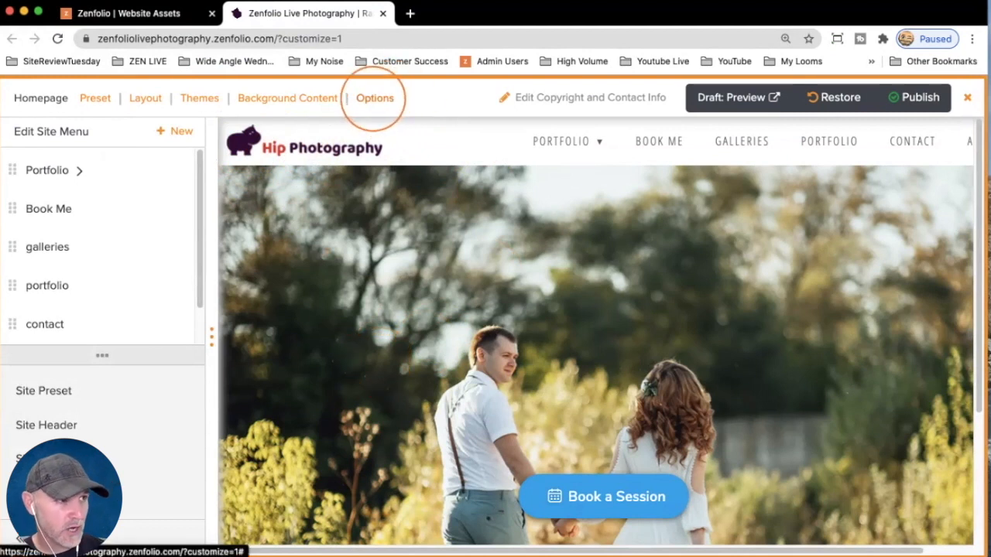
# Set the Home Page Logo to Show in the homepage's page options
pyautogui.click(374, 97)
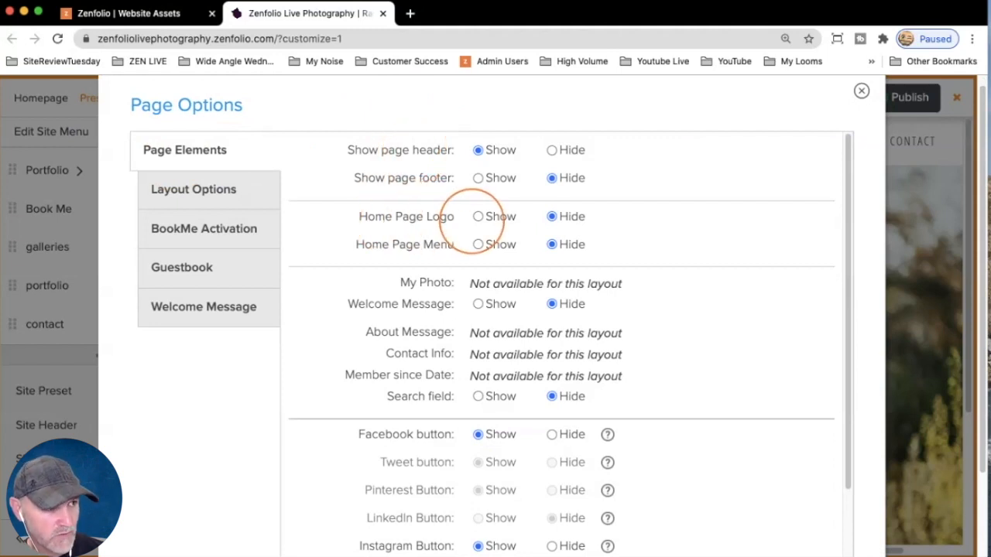
pyautogui.click(477, 216)
pyautogui.scroll(-5, 833, 290)
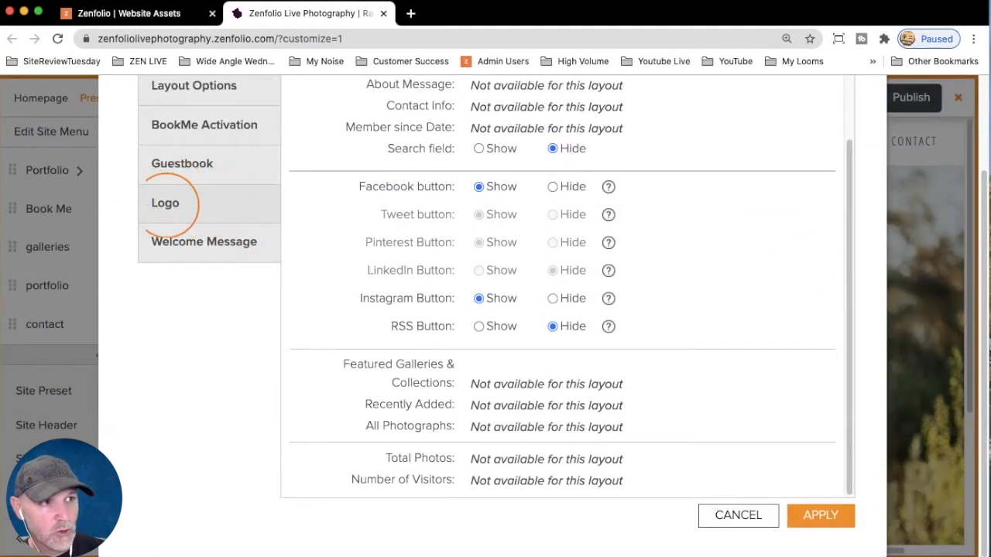
# Switch the Home Page Logo to Hide and back to Show, checking which page option sections are offered
pyautogui.scroll(5, 325, 222)
pyautogui.scroll(-1, 488, 163)
pyautogui.scroll(-2, 798, 214)
pyautogui.scroll(1, 903, 200)
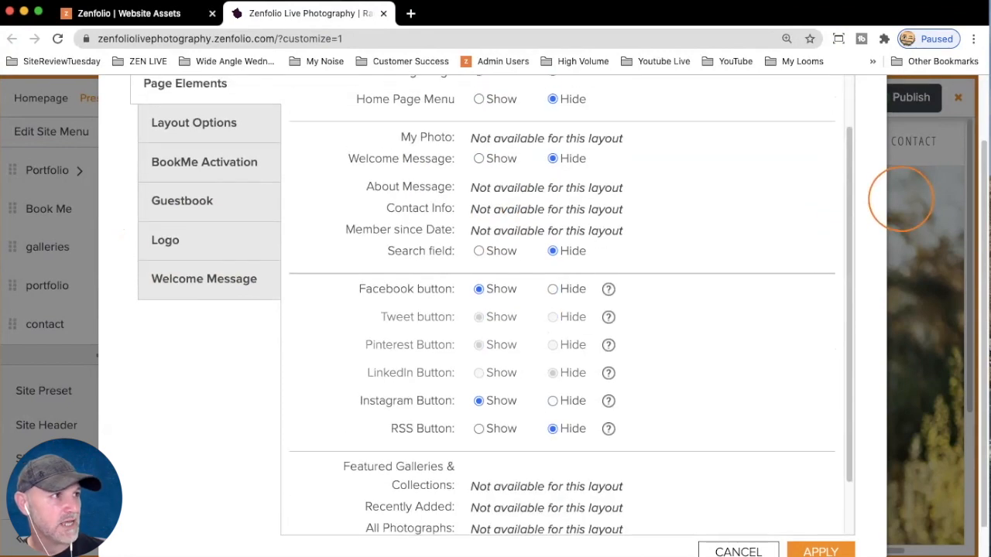
pyautogui.scroll(2, 845, 200)
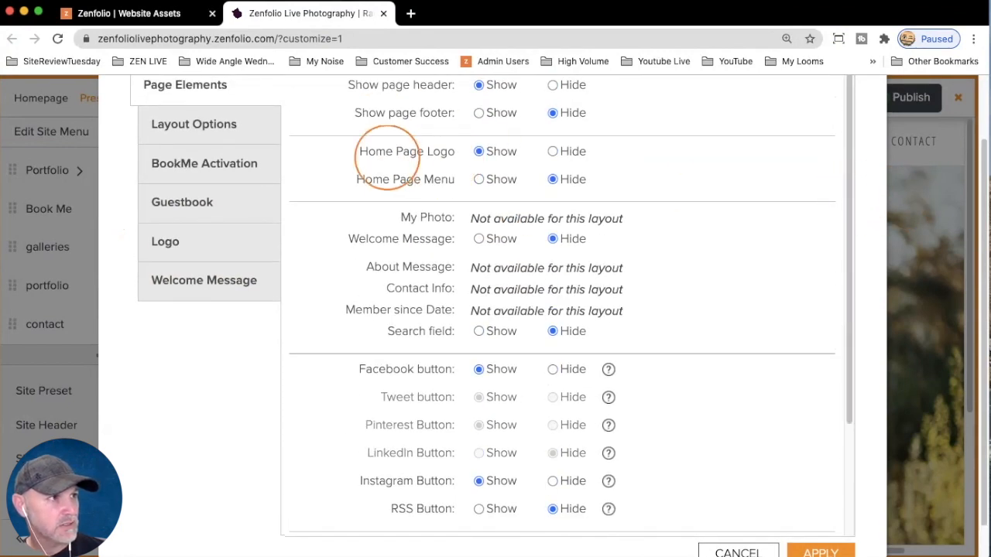
pyautogui.scroll(-4, 534, 163)
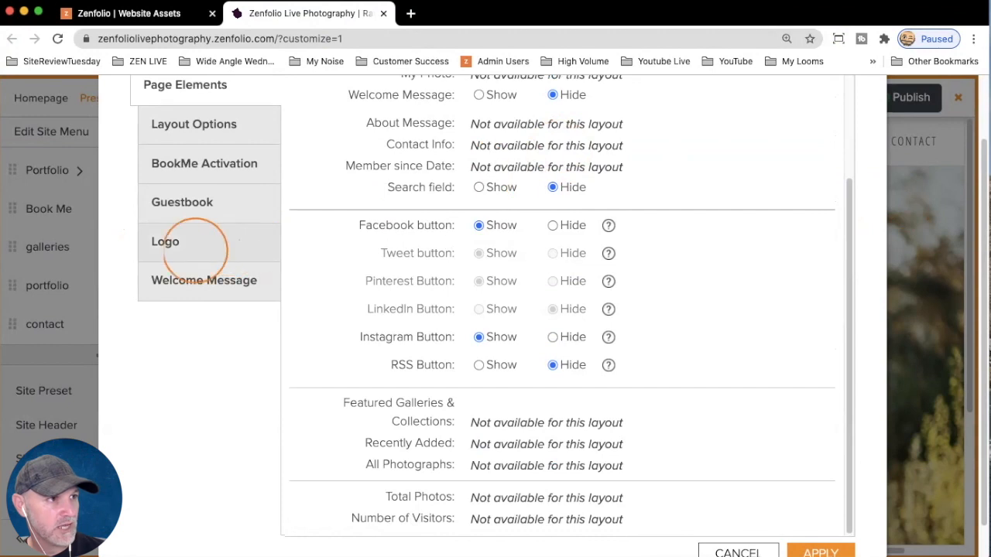
pyautogui.scroll(4, 562, 130)
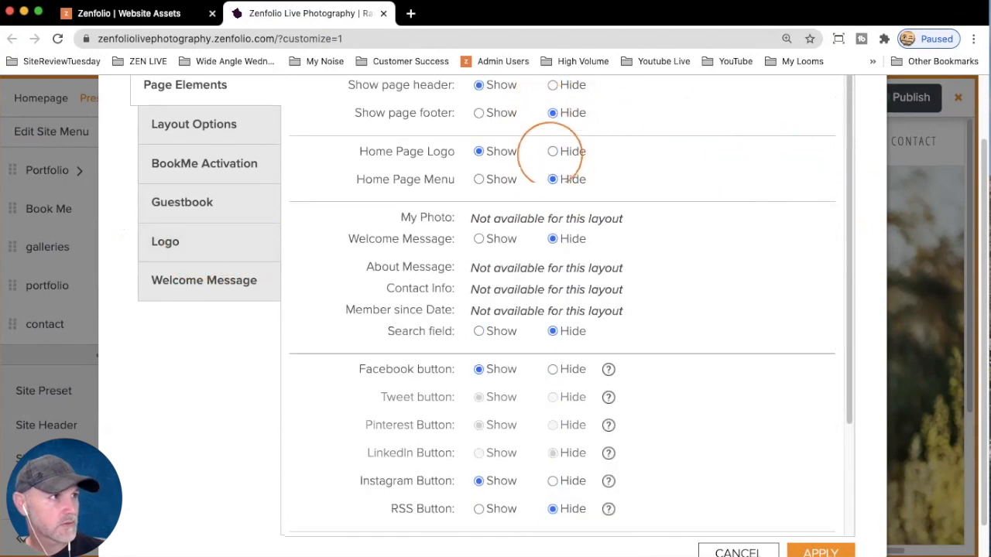
pyautogui.click(551, 151)
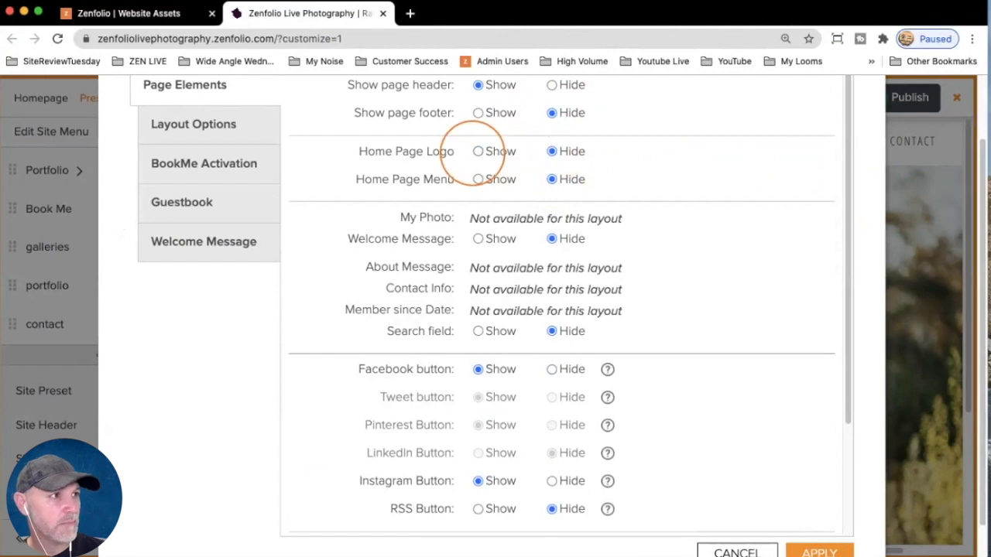
pyautogui.click(477, 151)
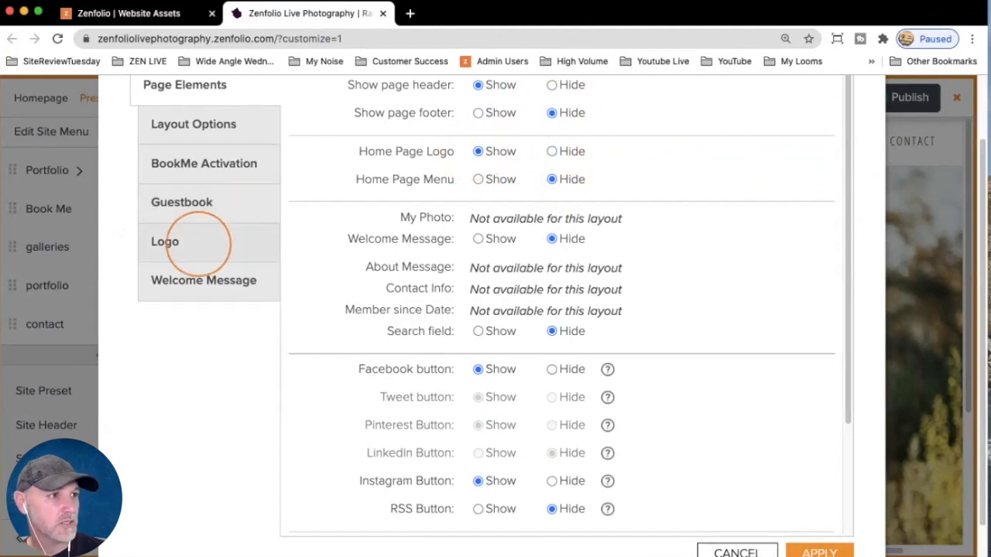
# Upload HomePage.png as the Home Page Logo image and apply the page options
pyautogui.click(197, 242)
pyautogui.click(318, 133)
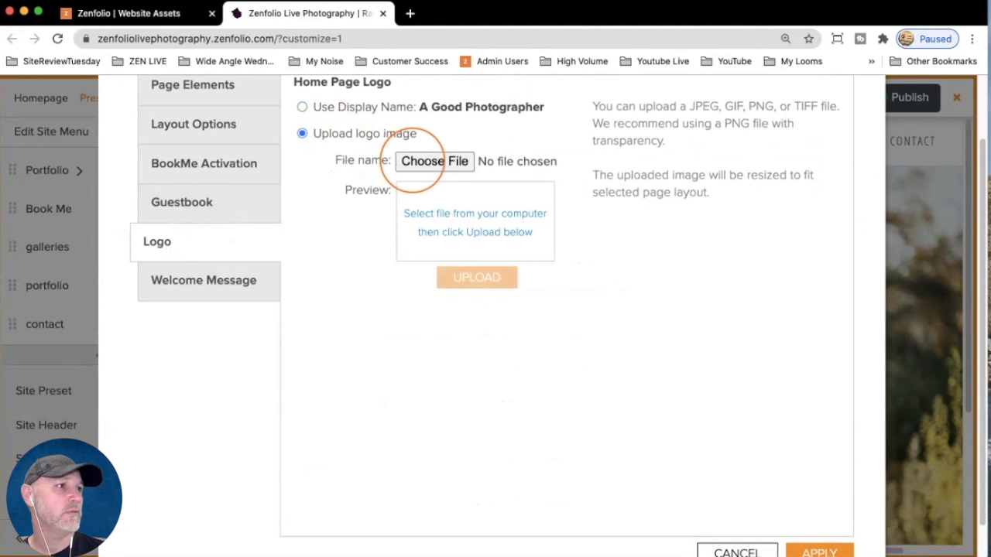
pyautogui.click(417, 161)
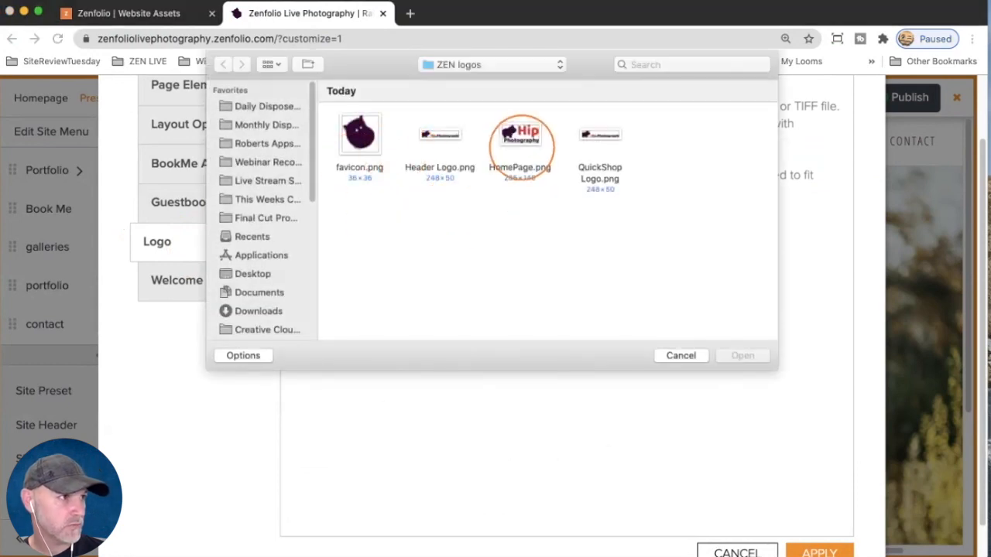
pyautogui.click(520, 141)
pyautogui.click(742, 355)
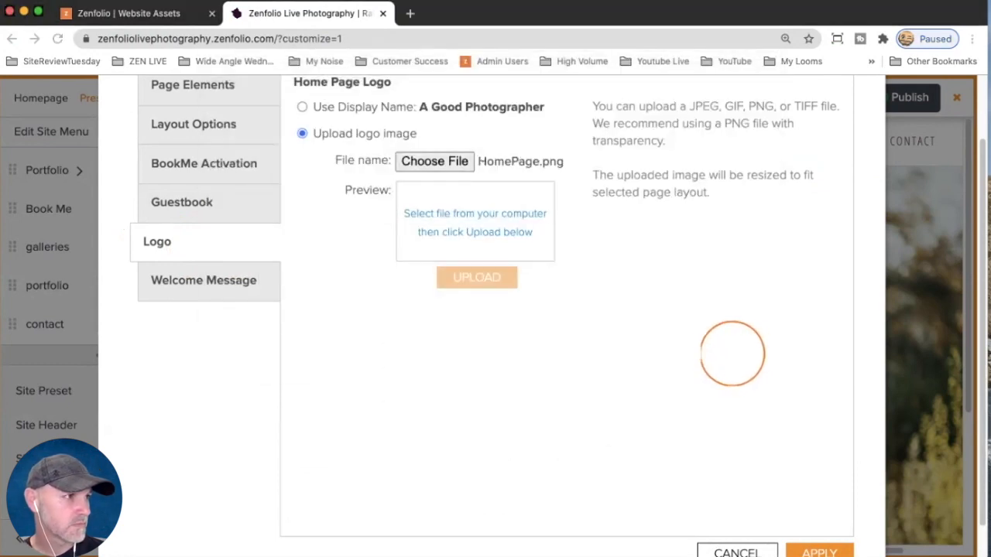
pyautogui.scroll(-1, 732, 354)
pyautogui.click(812, 513)
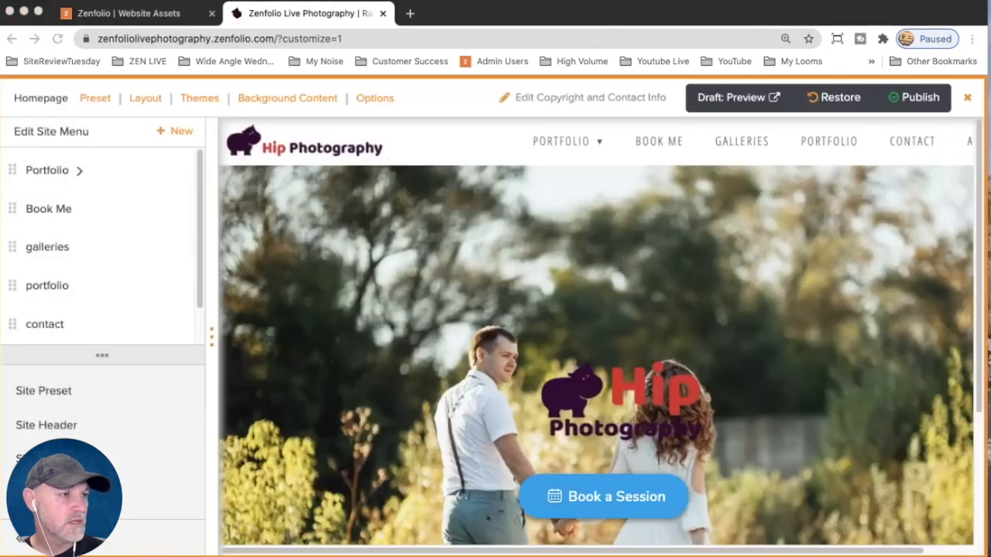